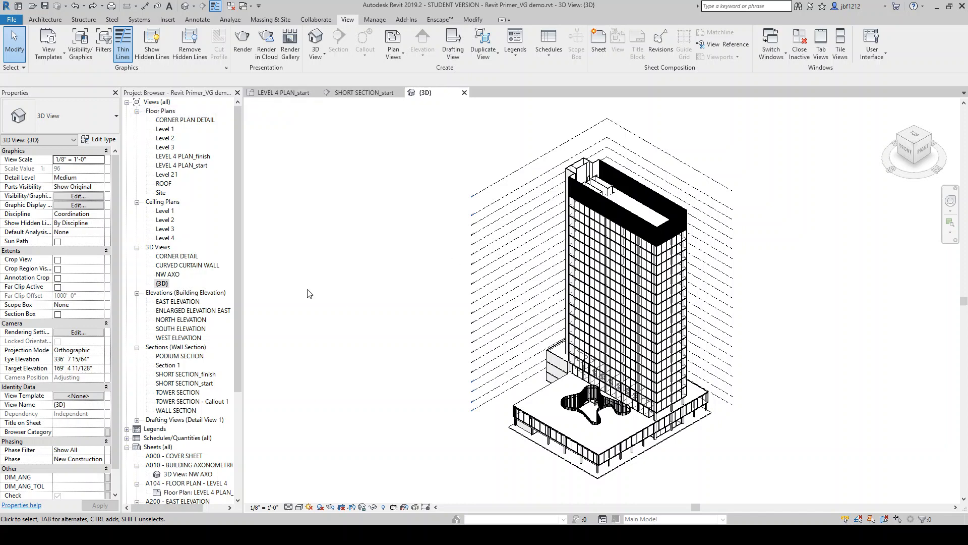
Open the LEVEL 4 PLAN_start view's Visibility/Graphic Overrides and browse through the model categories list
click(291, 95)
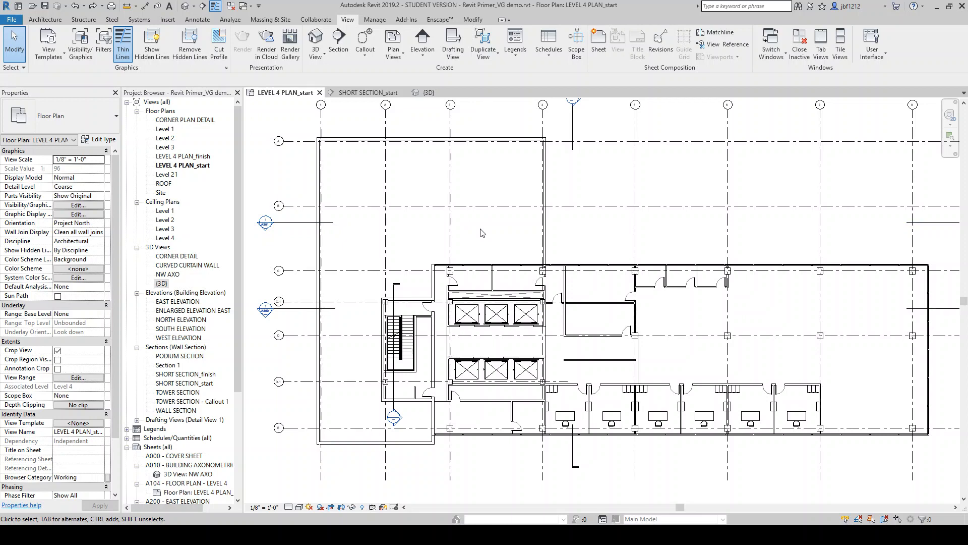
key(v)
key(v)
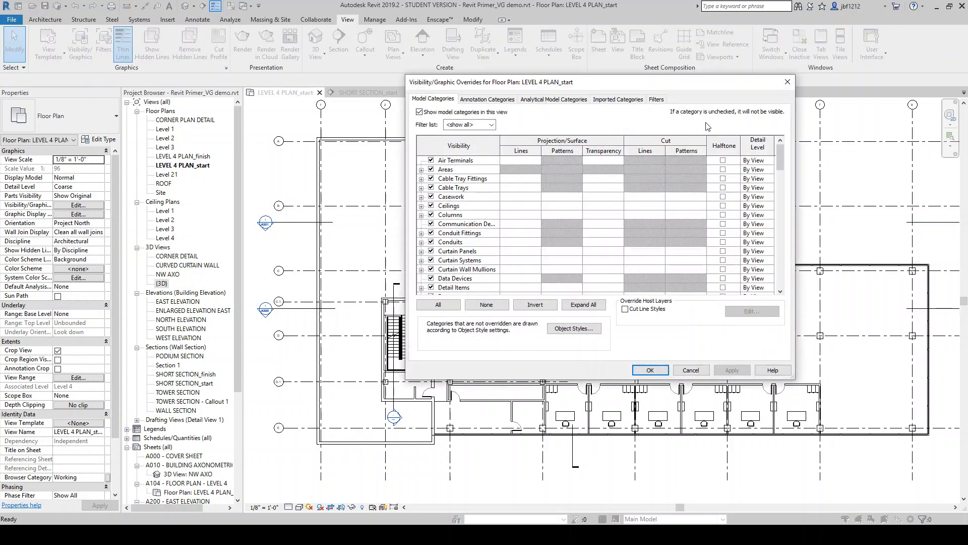
drag(650, 84, 660, 118)
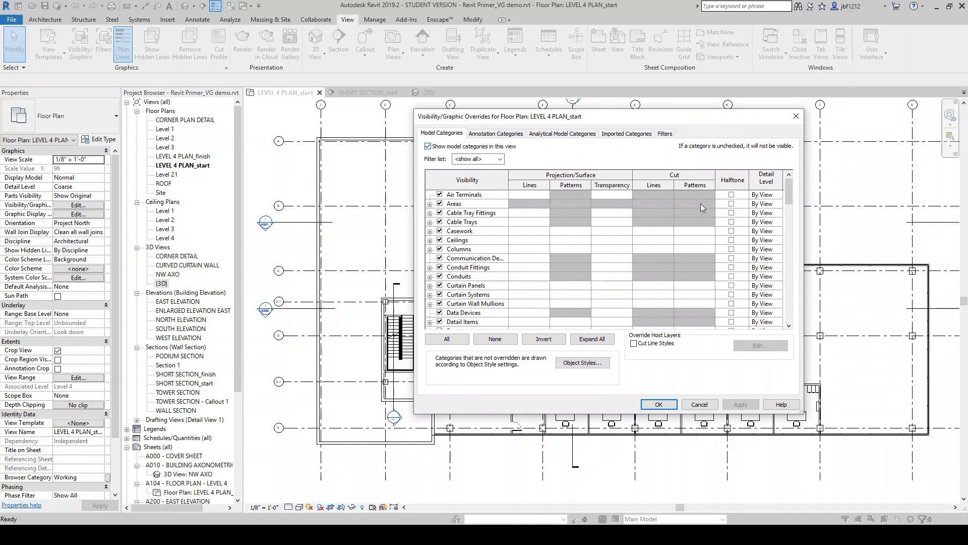
scroll(767, 319, down, 20)
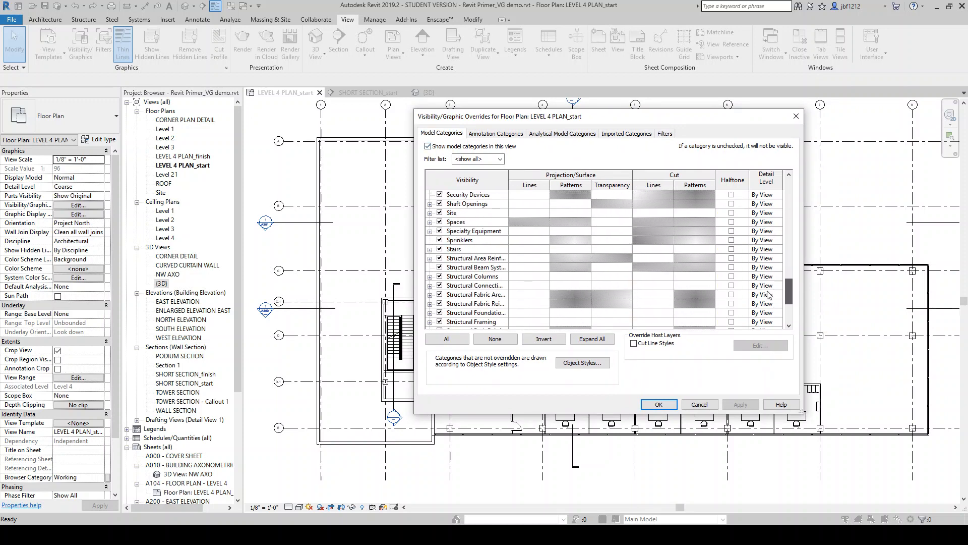
scroll(767, 319, up, 20)
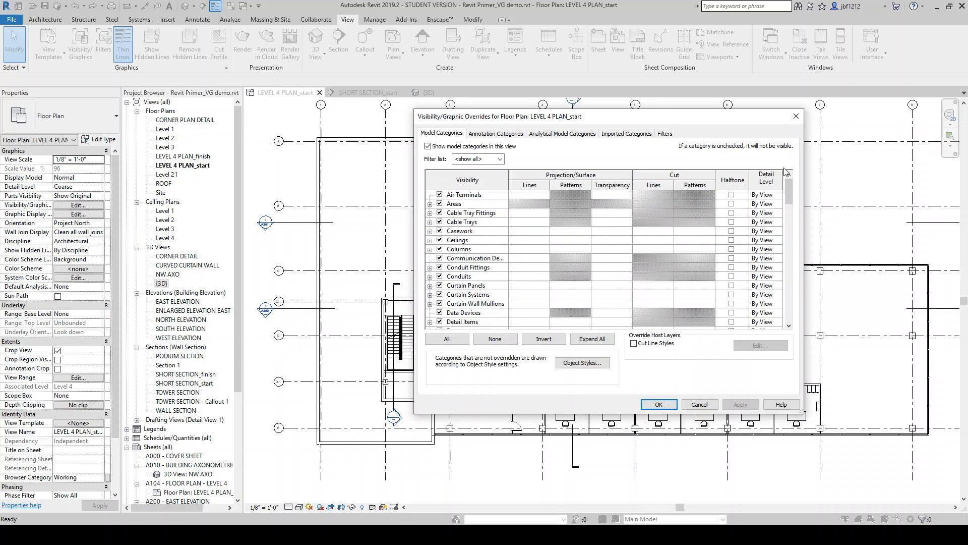
scroll(766, 315, down, 20)
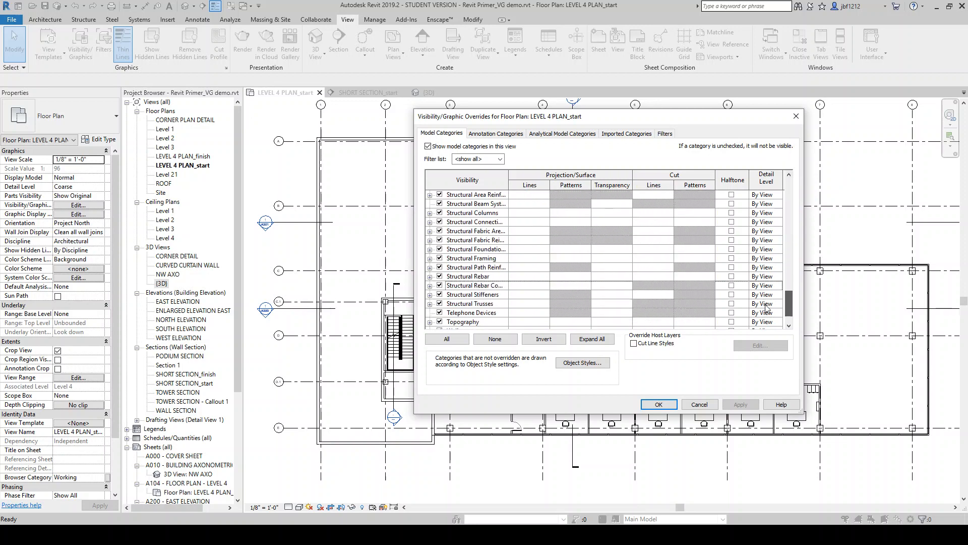
scroll(766, 314, up, 20)
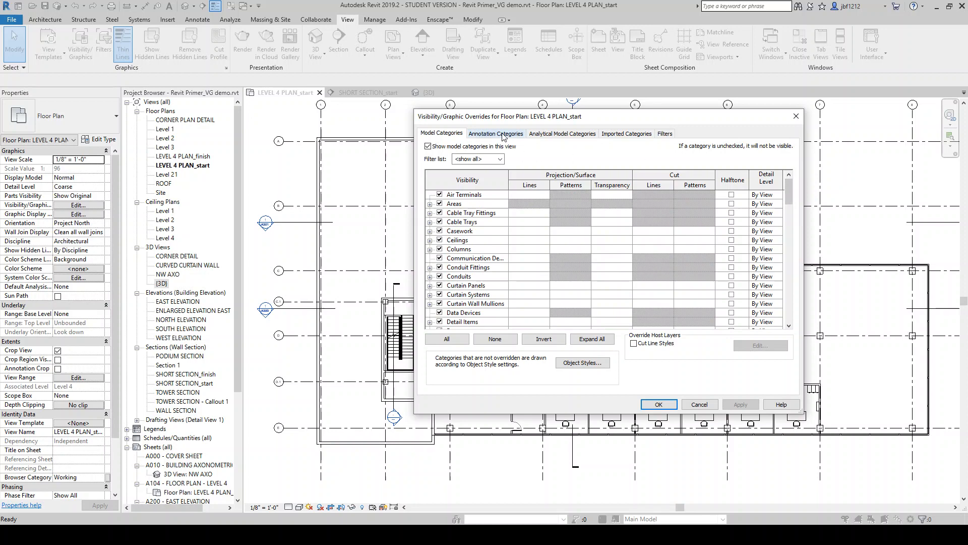
Browse the annotation categories list, return to model categories, then close the Visibility/Graphic Overrides dialog
click(503, 136)
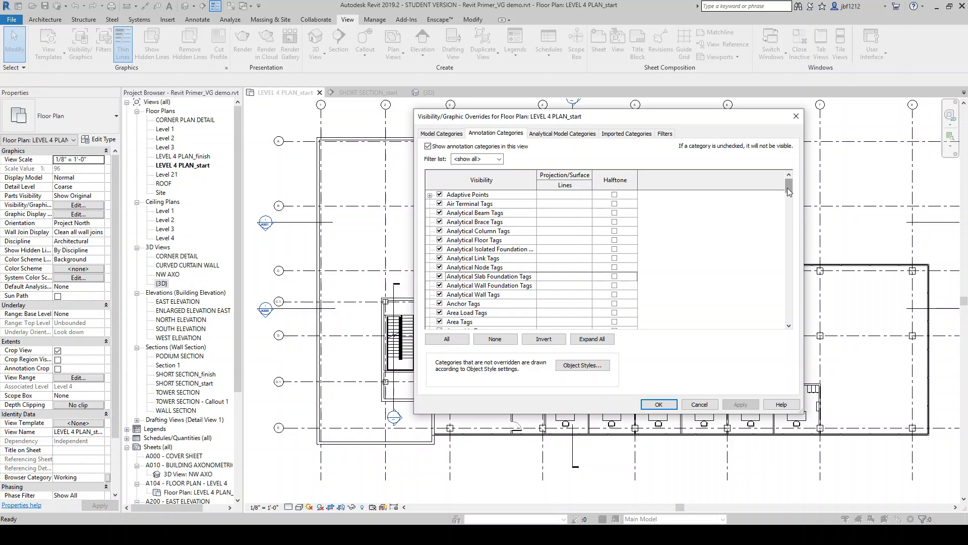
mouse_move(789, 191)
mouse_down()
mouse_move(782, 257)
mouse_move(789, 185)
mouse_up()
click(442, 134)
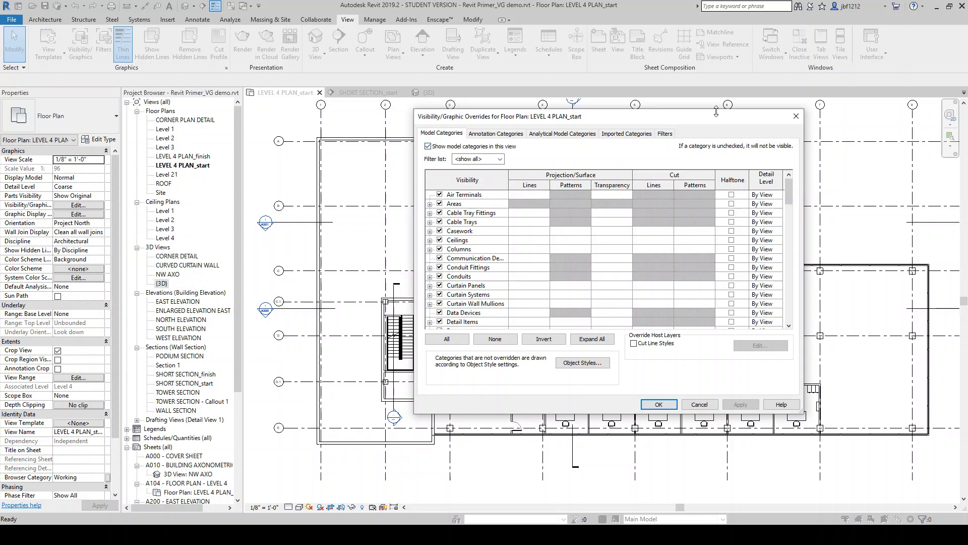
drag(715, 120, 901, 204)
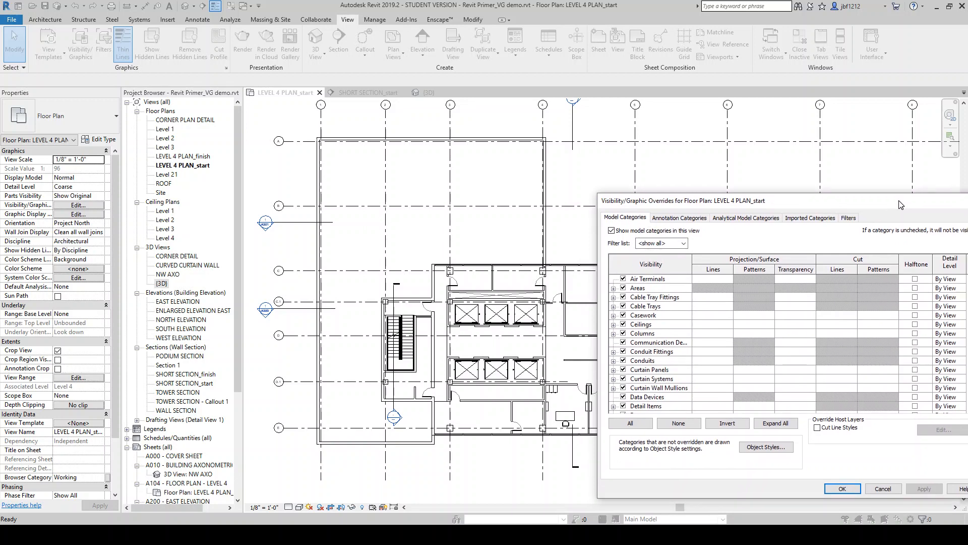
drag(900, 204, 777, 166)
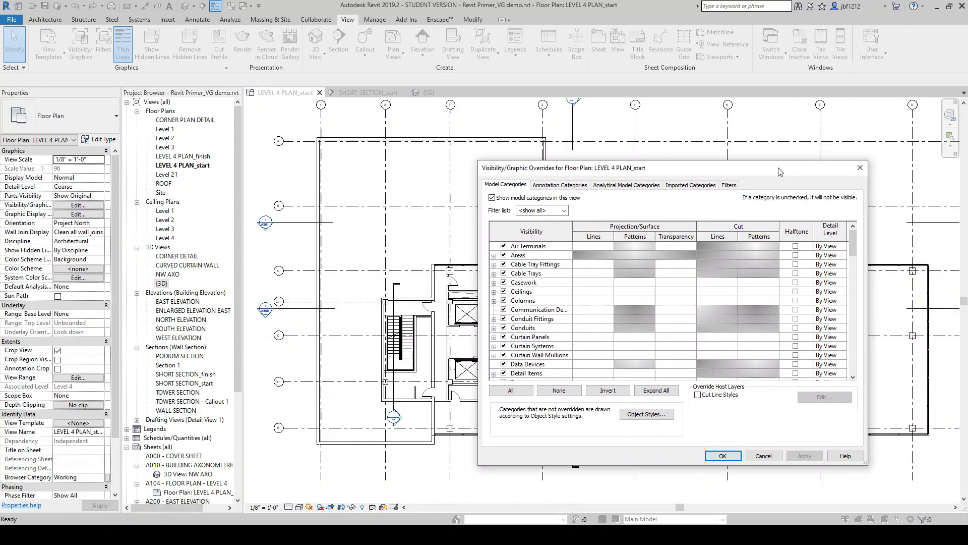
click(860, 168)
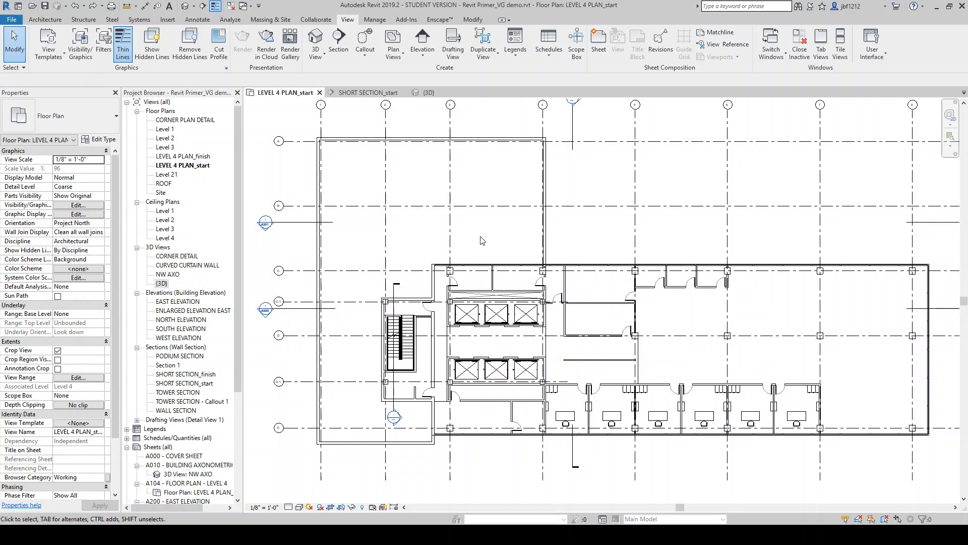
Reopen Visibility/Graphic Overrides and set the Structural Columns cut pattern foreground to Solid fill
key(v)
key(g)
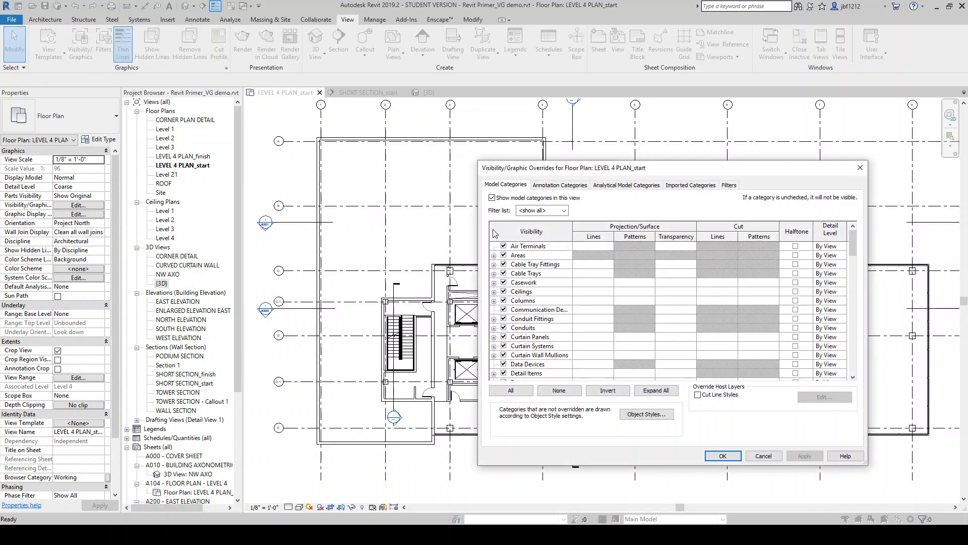
drag(613, 171, 655, 83)
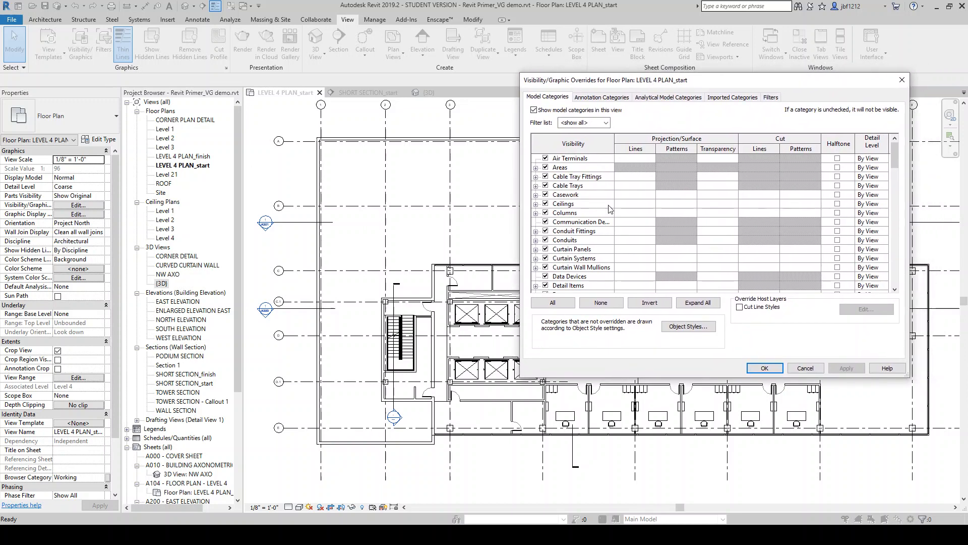
drag(894, 154, 870, 288)
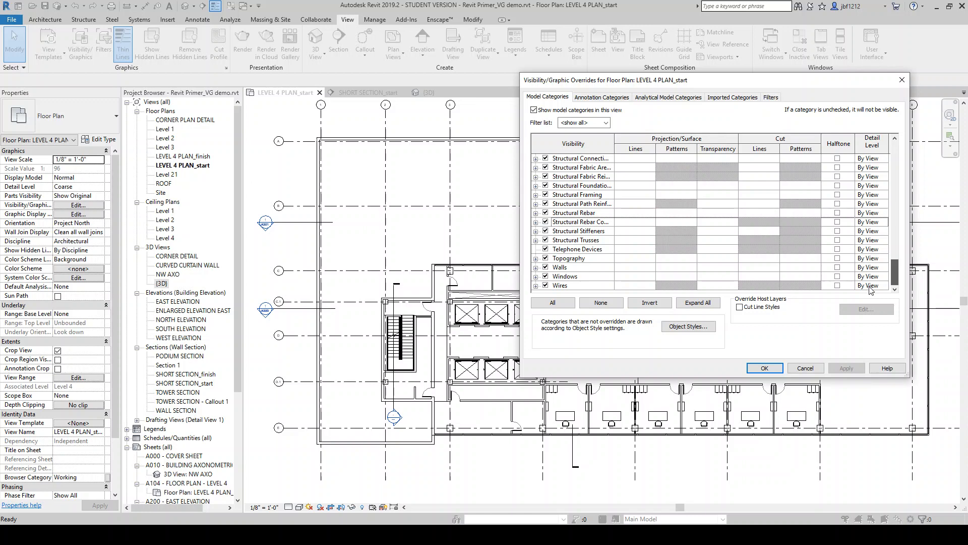
scroll(877, 275, up, 2)
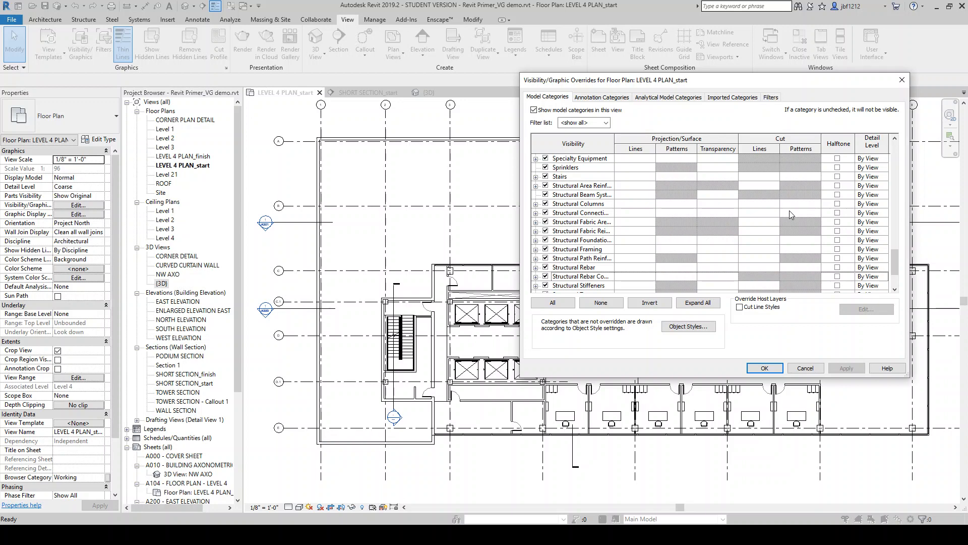
click(802, 204)
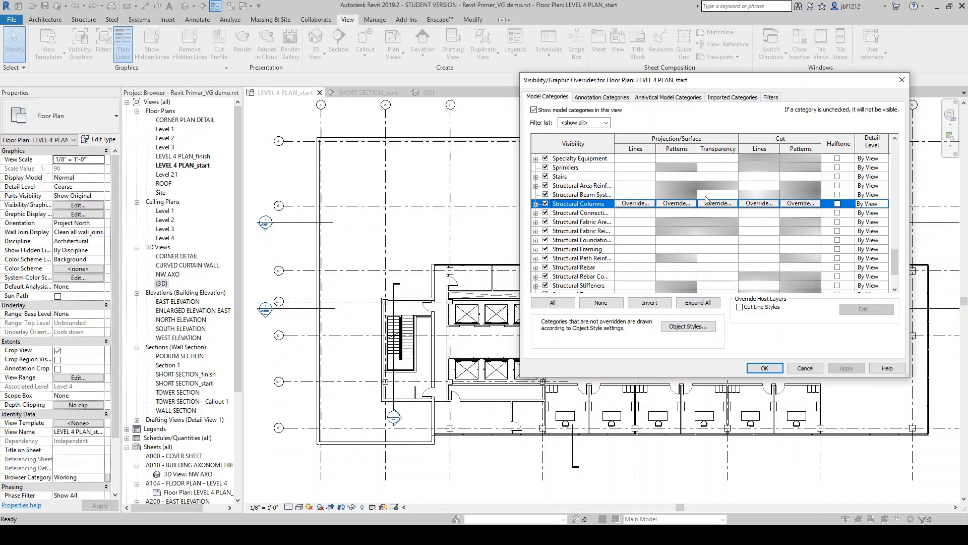
click(800, 203)
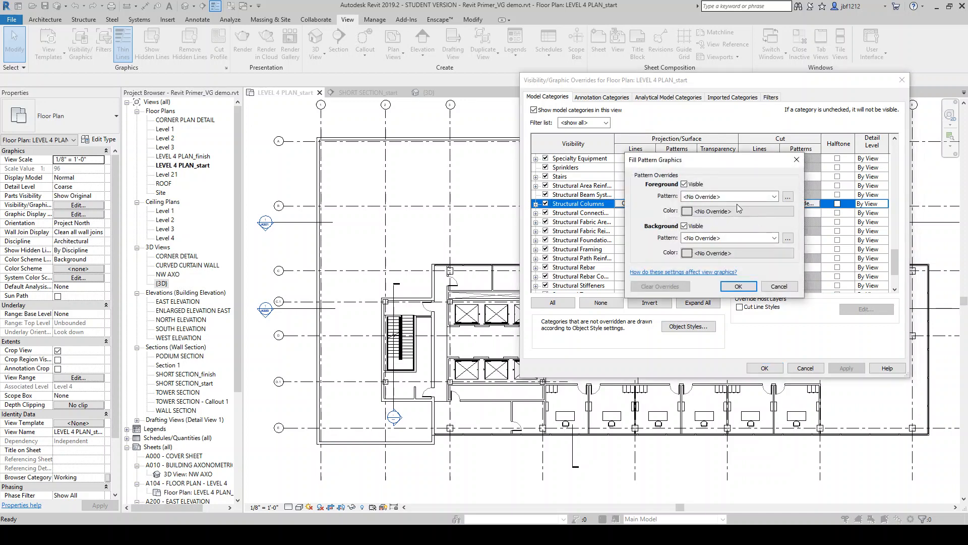
click(760, 197)
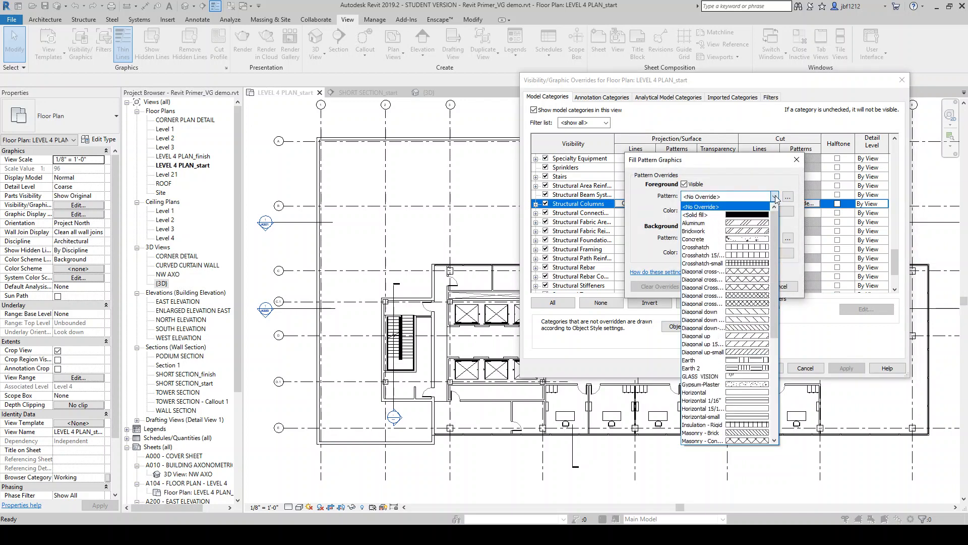
click(760, 215)
Set the Structural Columns cut pattern foreground colour to black and apply the override
click(757, 212)
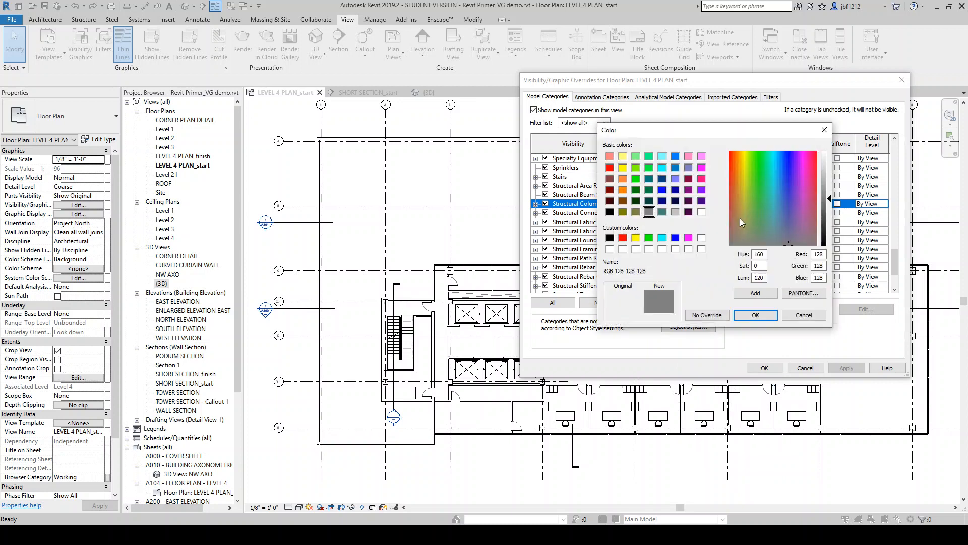
click(610, 213)
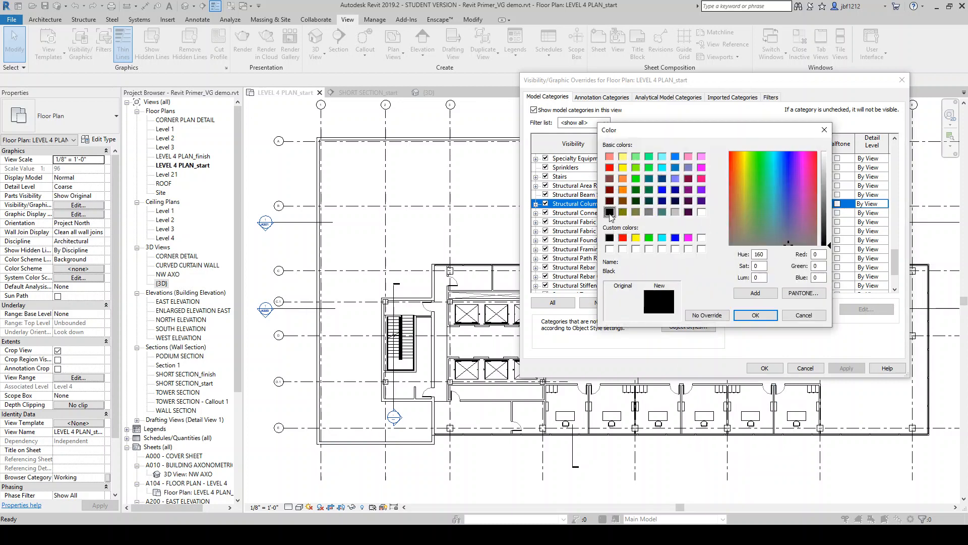
click(756, 314)
click(738, 286)
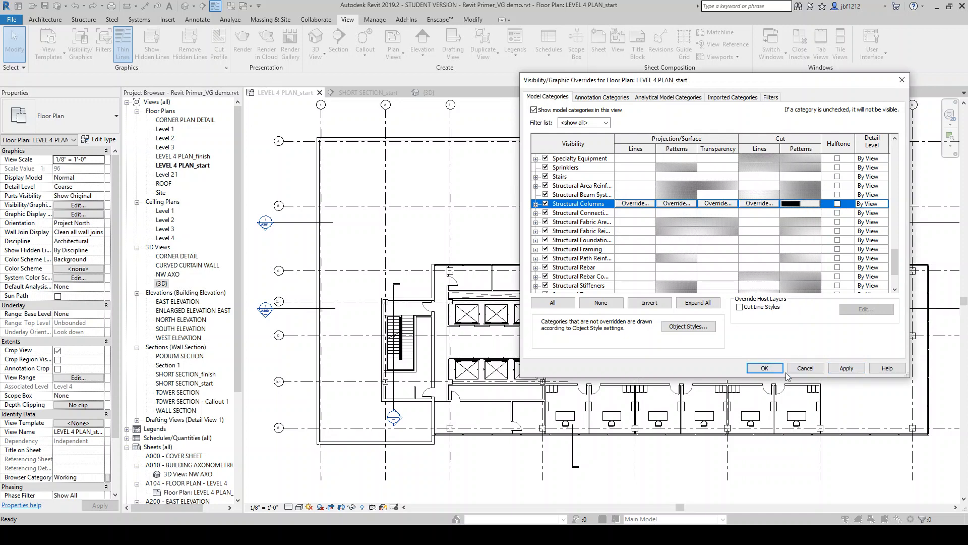
click(839, 371)
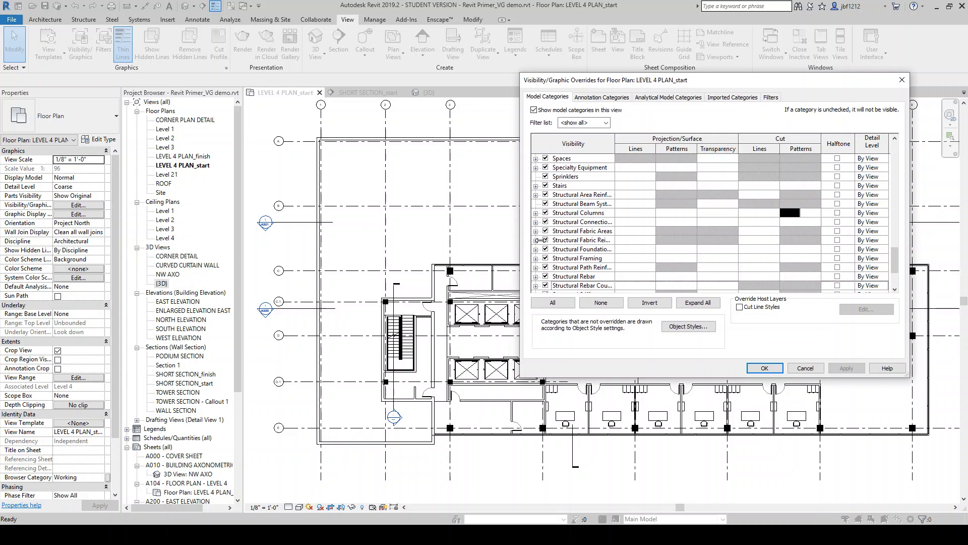
Turn on halftone for Furniture, apply it, then turn halftone off again
drag(895, 262, 908, 193)
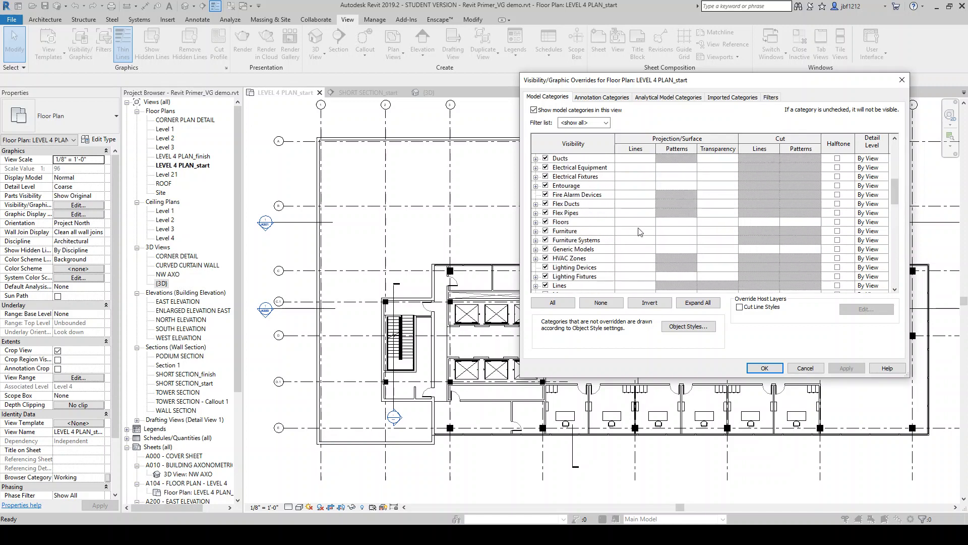
click(838, 232)
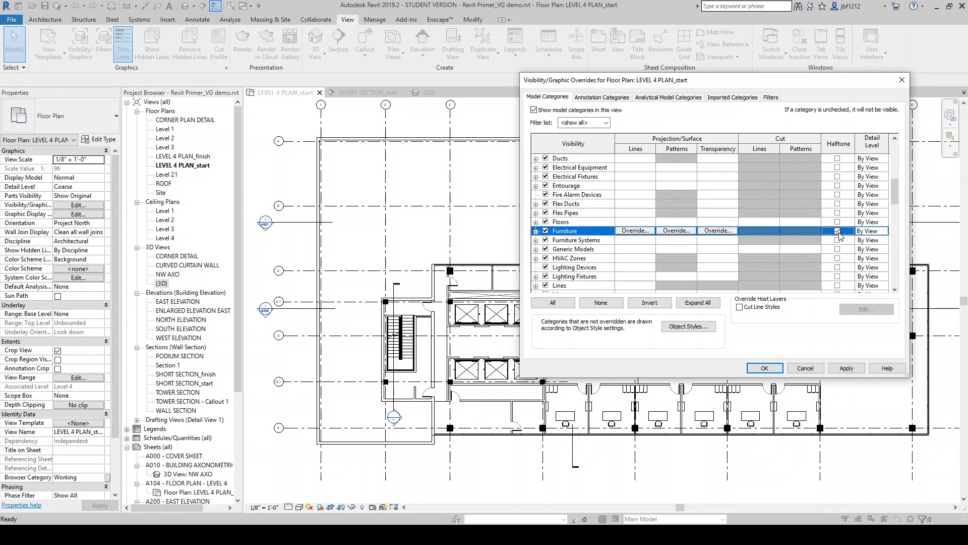
click(840, 366)
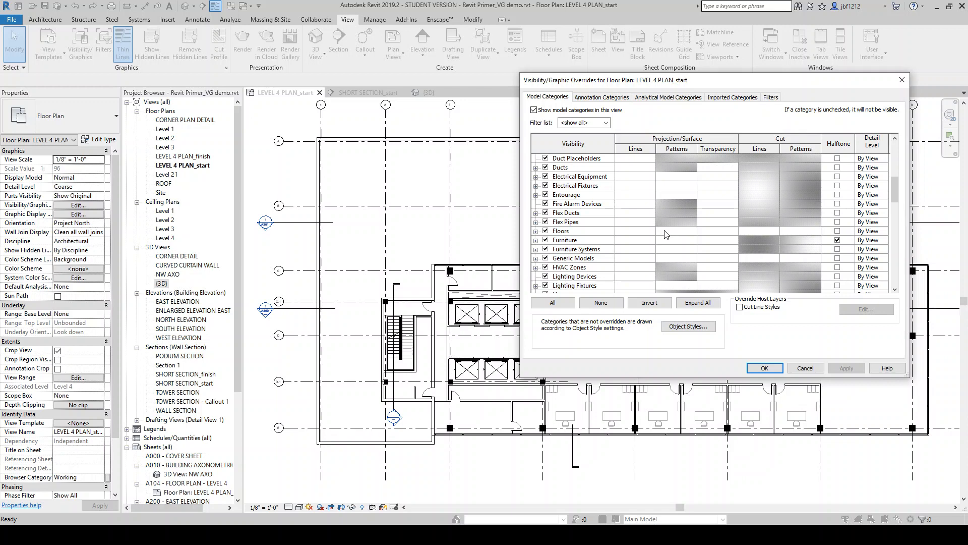
click(837, 240)
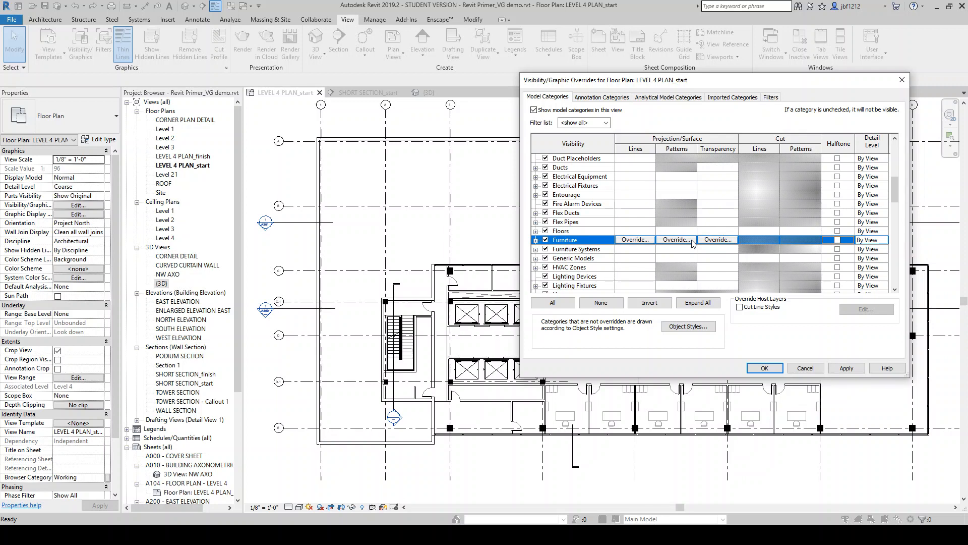
Override Furniture projection lines with colour RGB 192-192-192 and a new line weight, and apply the change
click(650, 239)
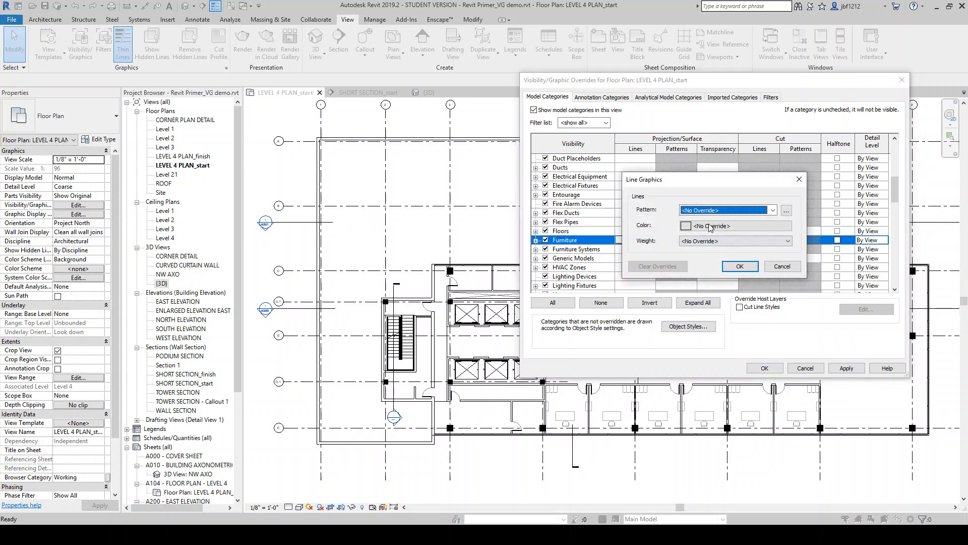
click(721, 227)
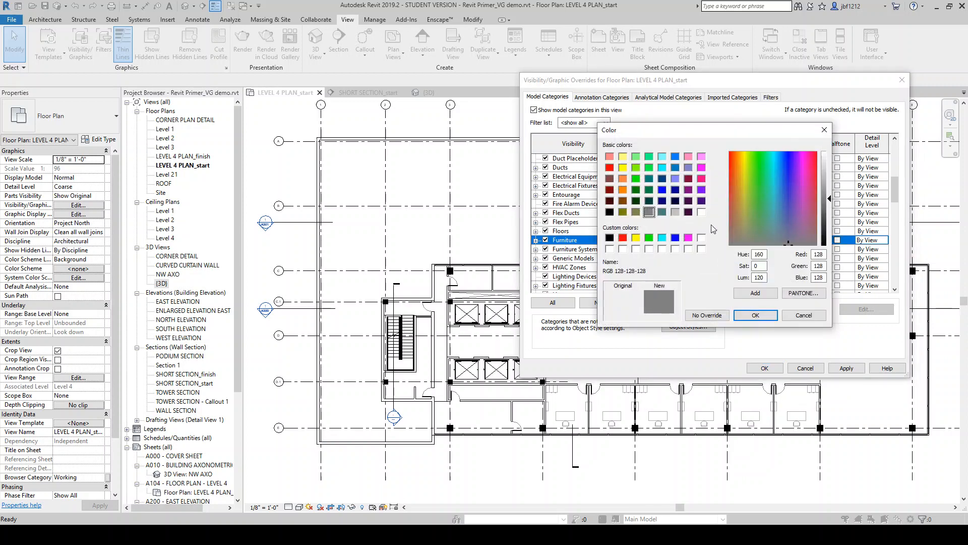
click(675, 212)
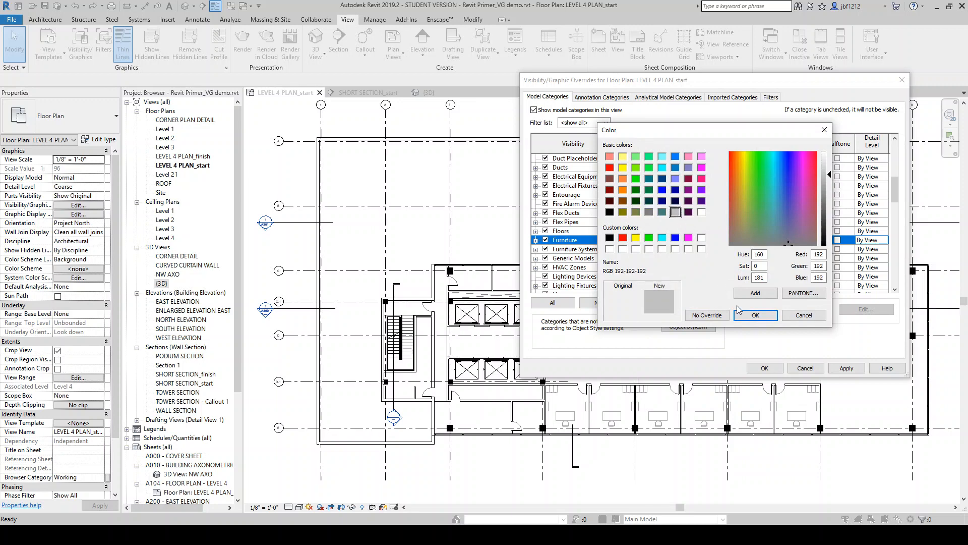
click(750, 314)
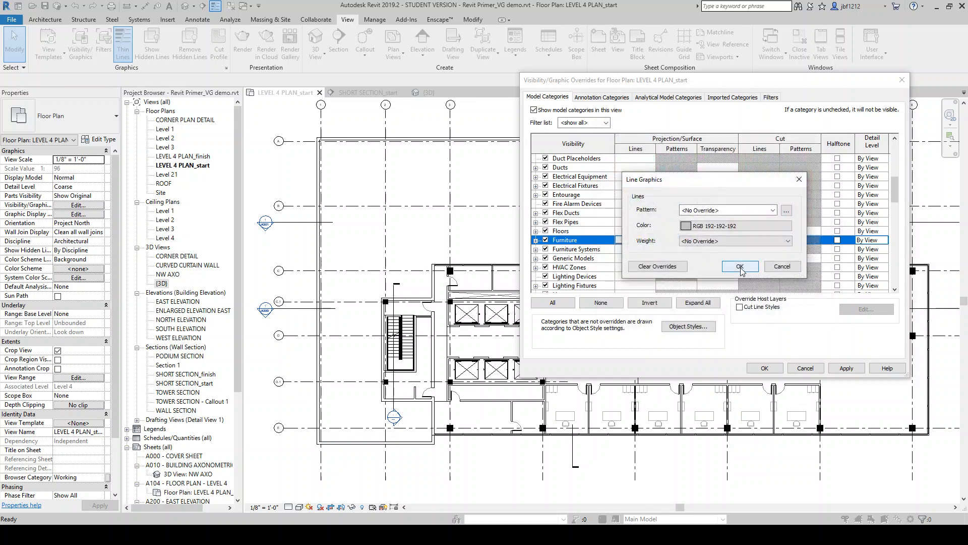
click(731, 241)
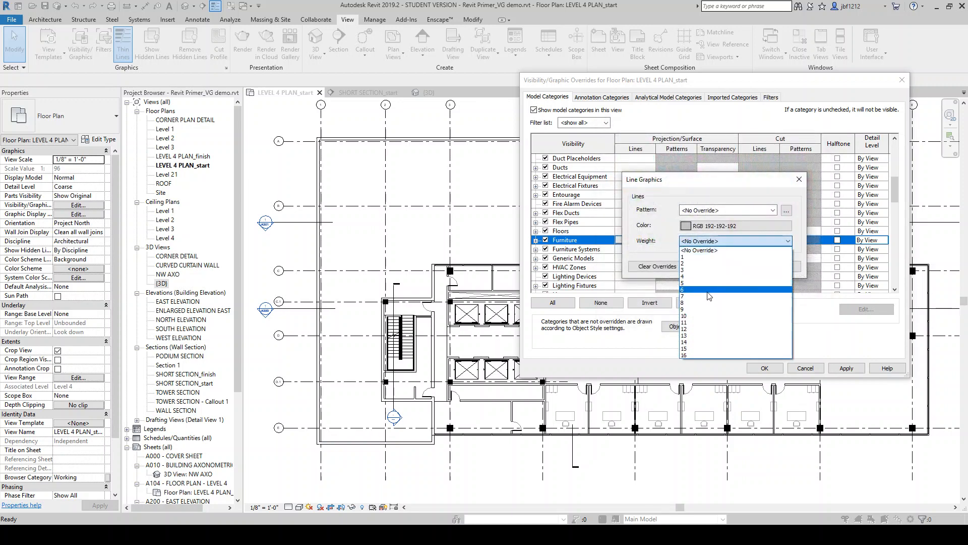
click(712, 276)
click(731, 268)
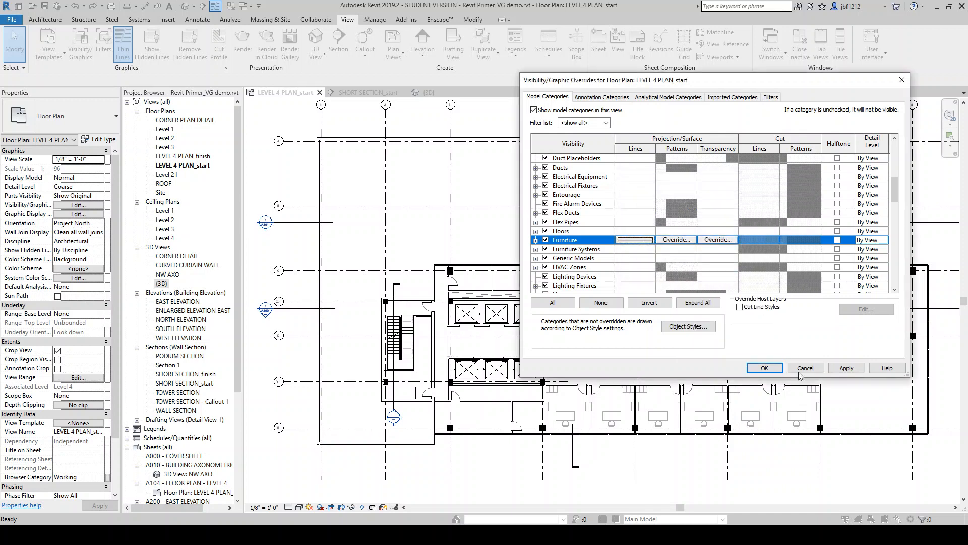
click(837, 373)
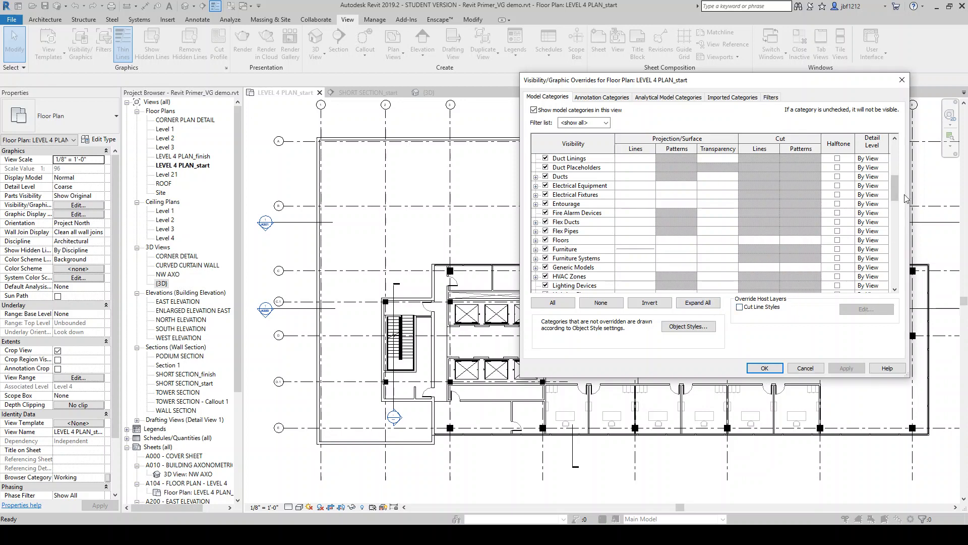
drag(905, 198, 897, 166)
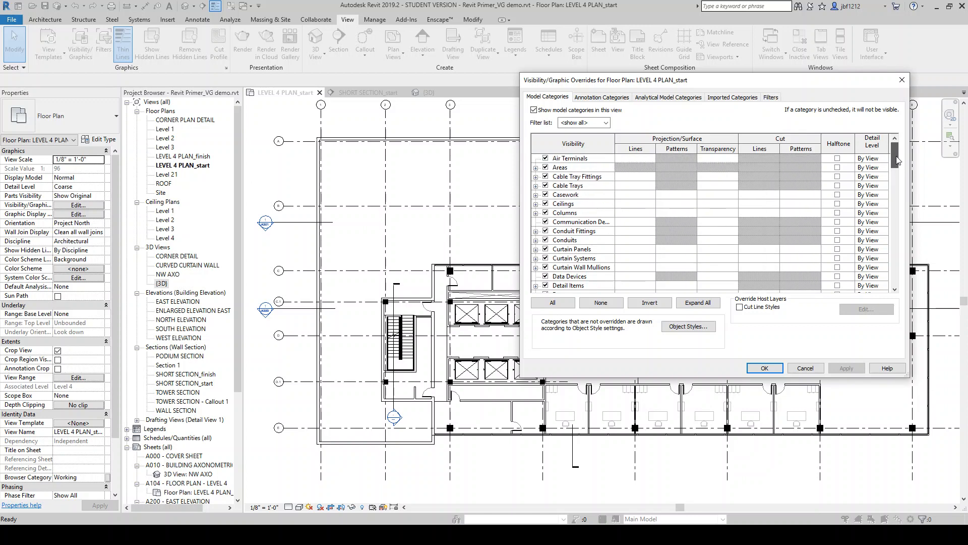
Open the Filters tab of Visibility/Graphic Overrides to review it, then close the dialog
mouse_move(668, 81)
mouse_down()
mouse_move(645, 69)
mouse_move(697, 79)
mouse_move(683, 80)
mouse_up()
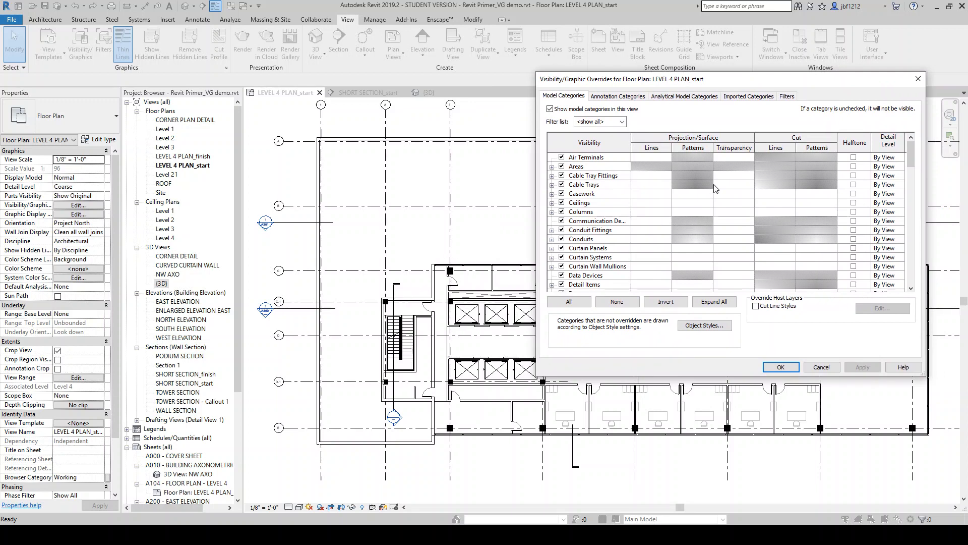
click(787, 97)
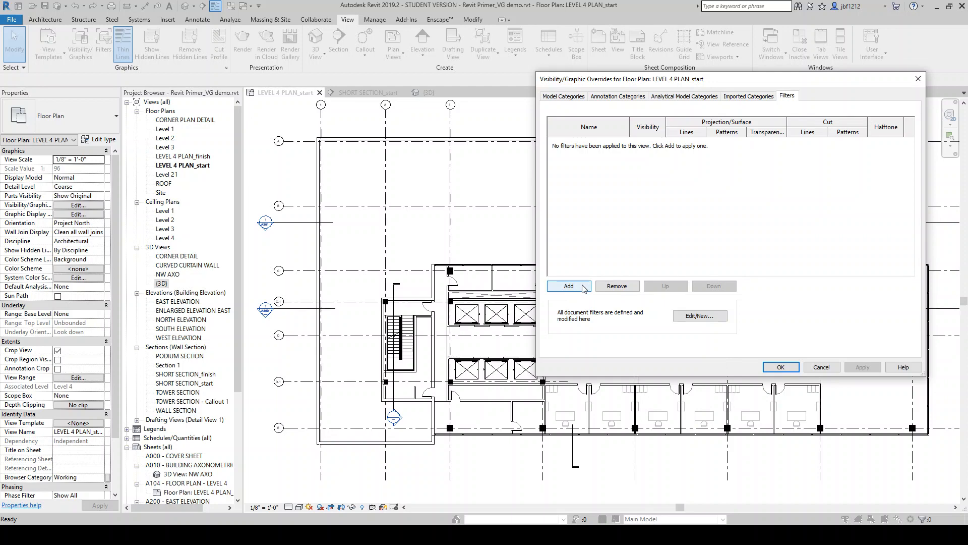
click(779, 367)
Inspect several walls in the plan to check their wall types, then clear the selection
click(750, 385)
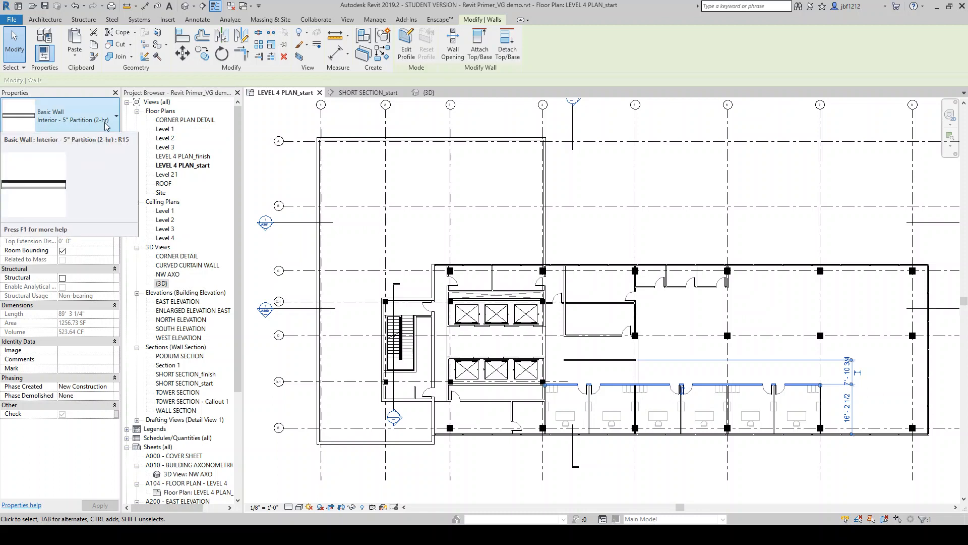
click(413, 303)
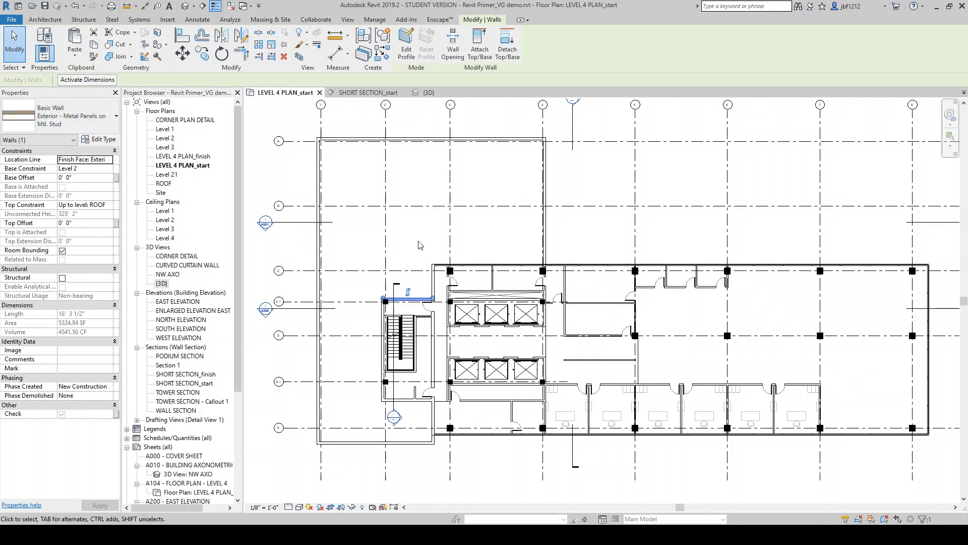
click(526, 292)
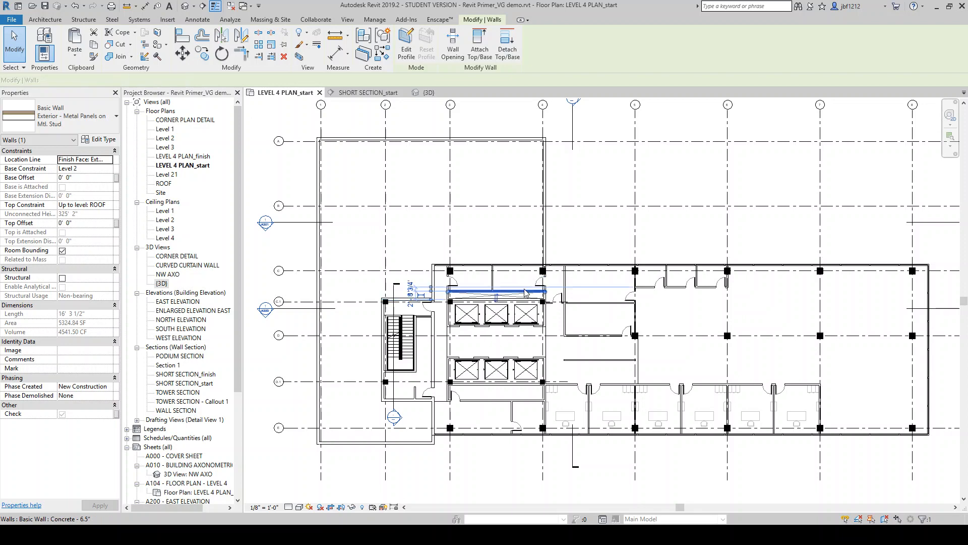
scroll(517, 312, up, 2)
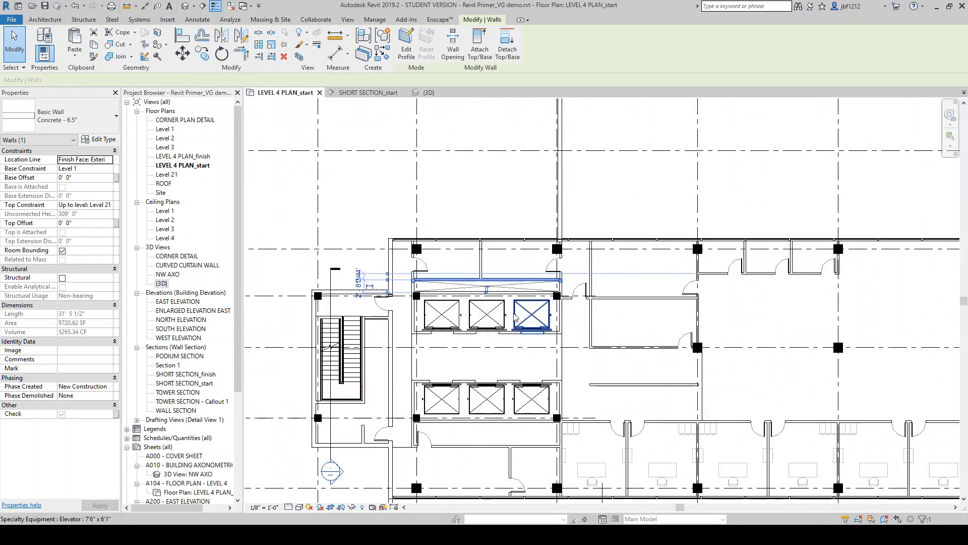
click(416, 322)
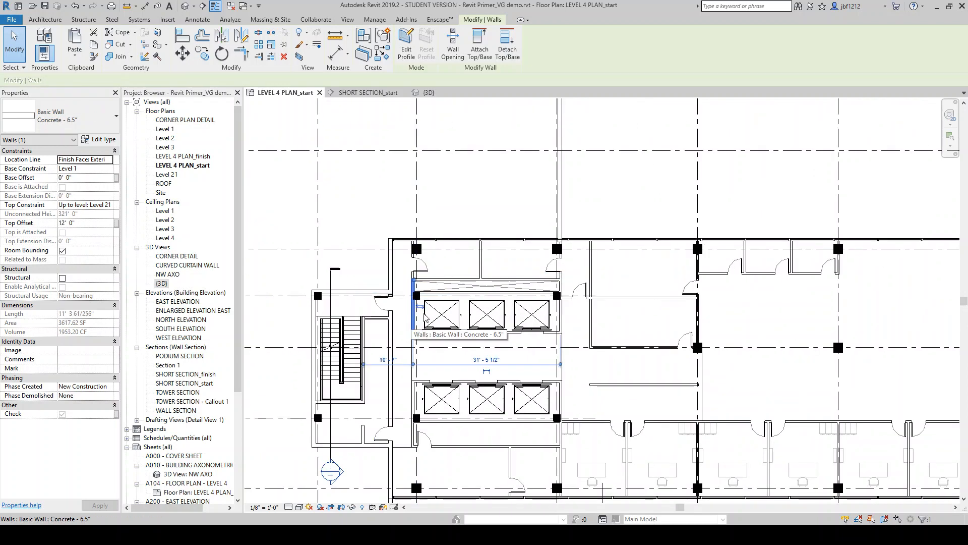
scroll(454, 290, down, 3)
click(488, 244)
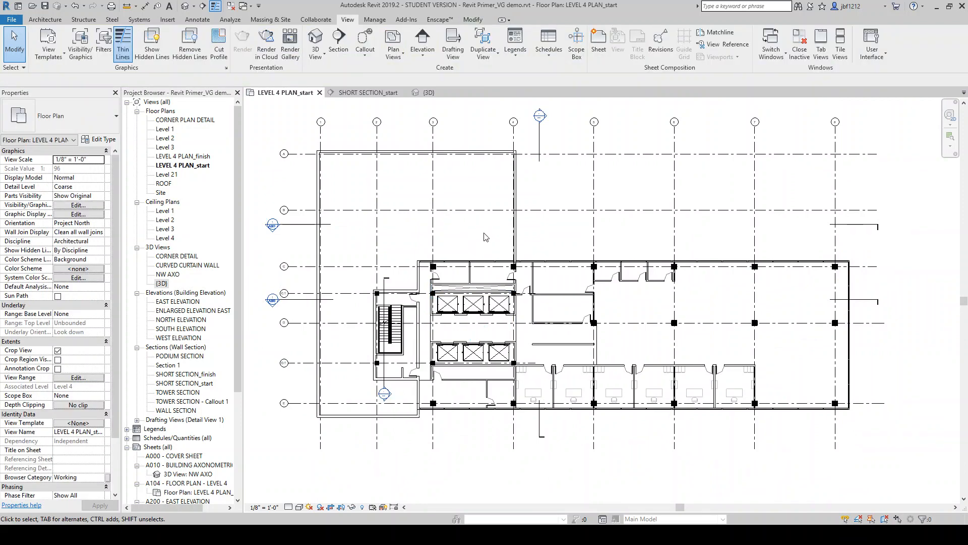
Reopen Visibility/Graphic Overrides and create a new rule-based view filter named Interior Walls
key(v)
key(g)
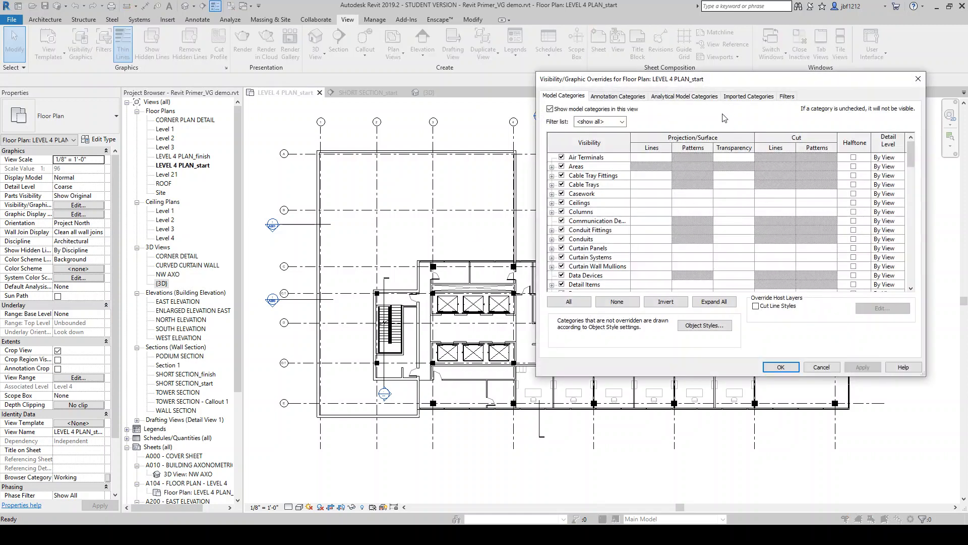
click(784, 97)
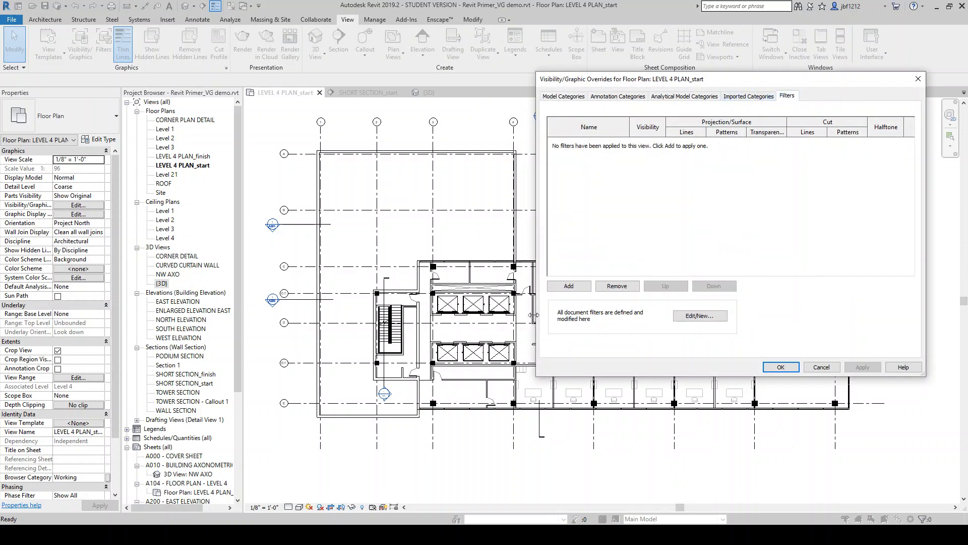
click(575, 285)
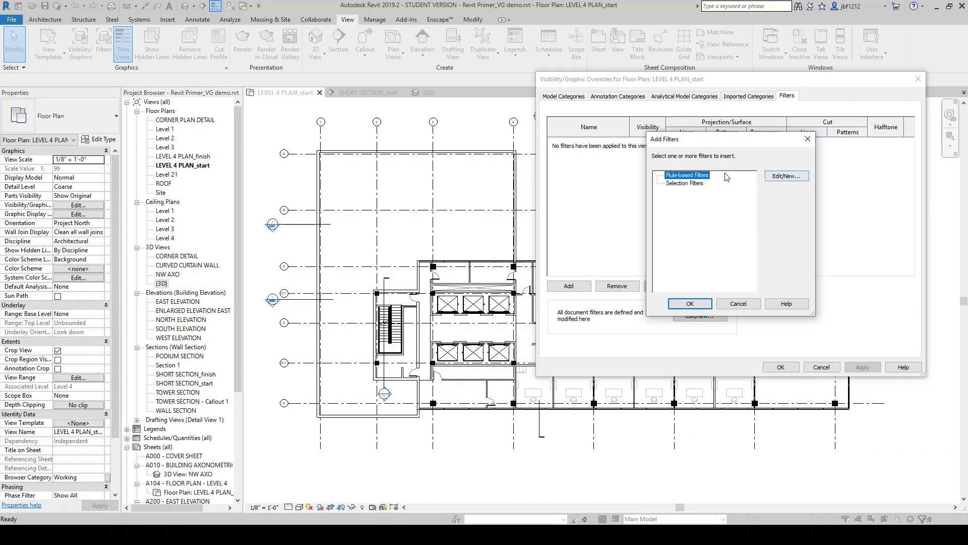
click(787, 177)
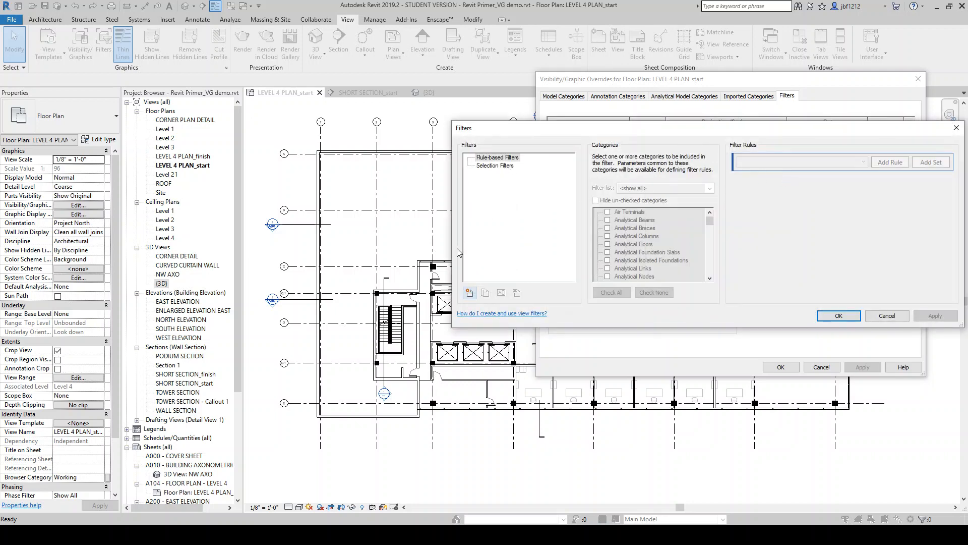
click(470, 293)
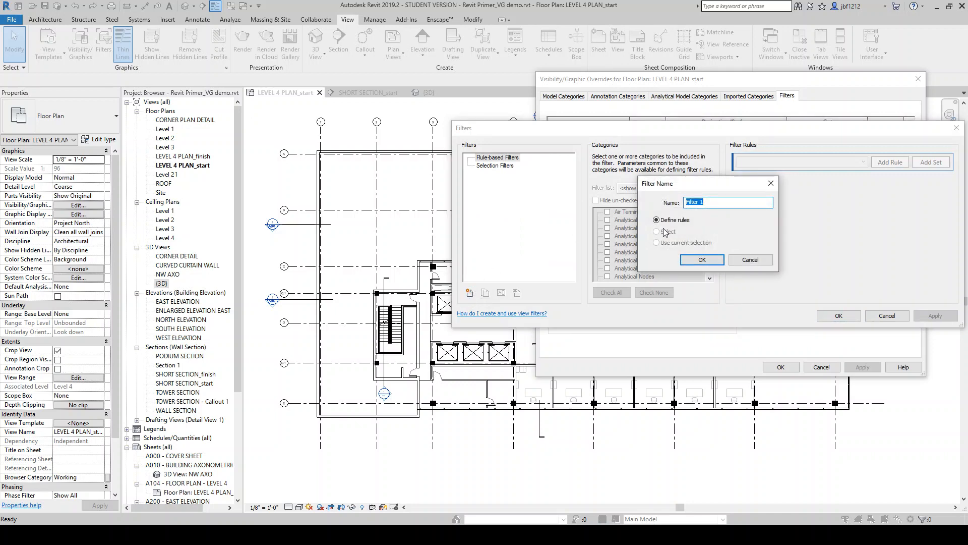
text(Inter)
click(702, 259)
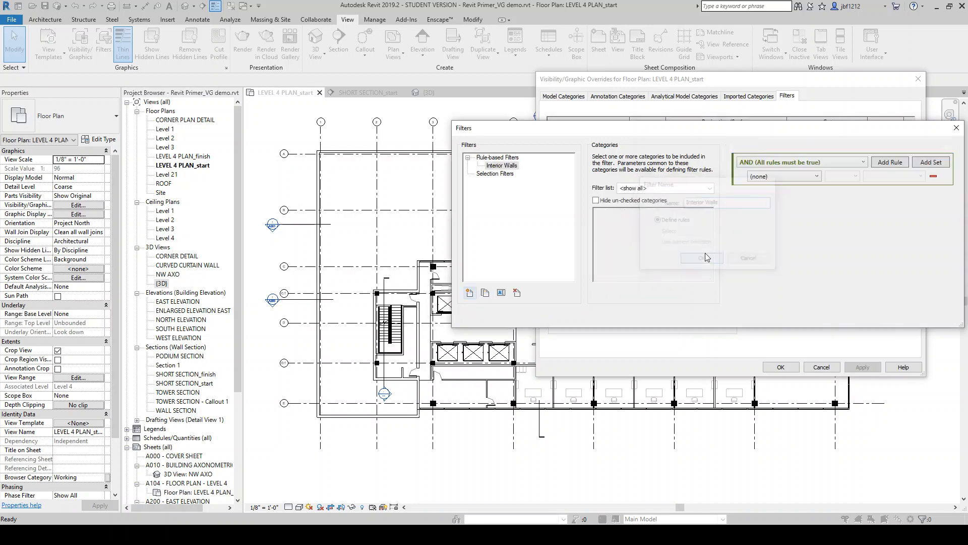
Assign the Walls category to the Interior Walls filter
drag(710, 215, 708, 275)
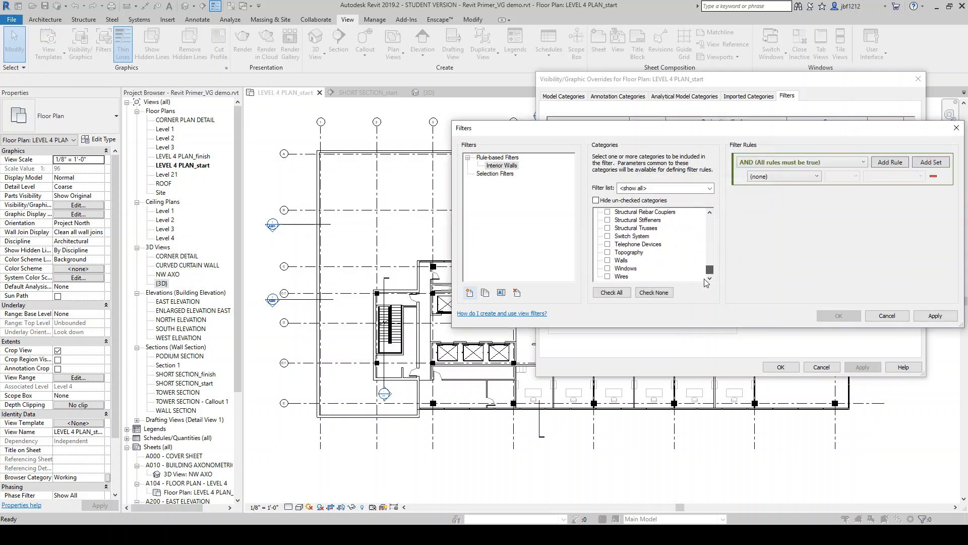
click(607, 260)
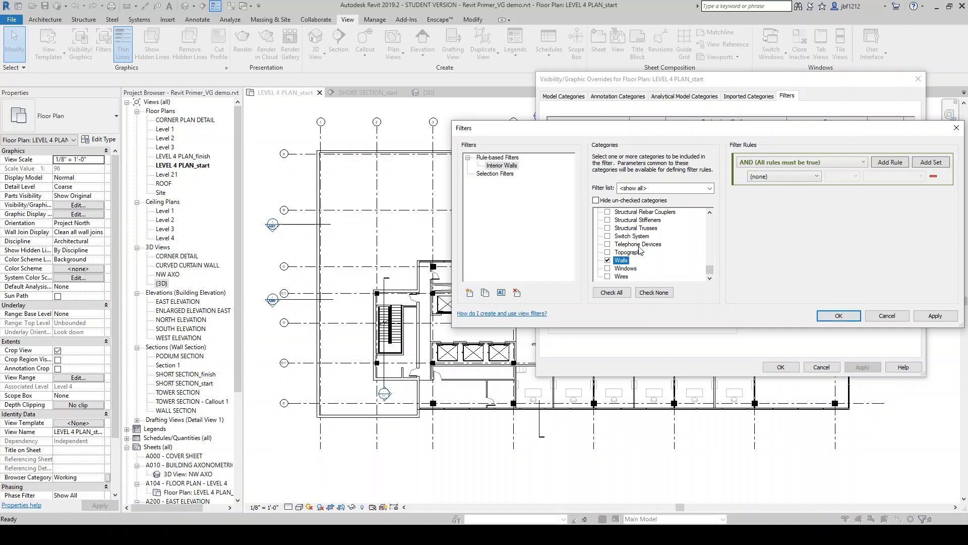
drag(777, 132, 742, 133)
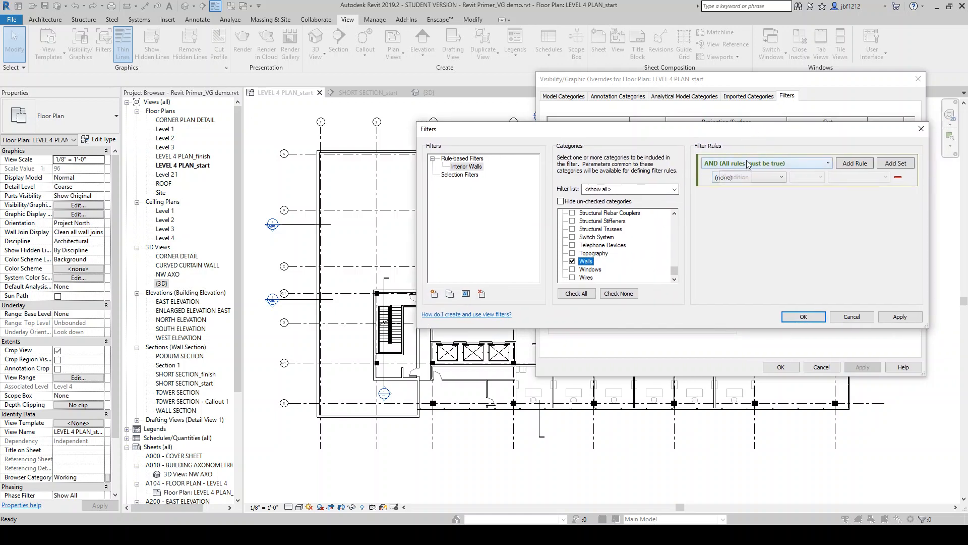
Add a filter rule where Type Name contains Interior, and apply it
click(768, 178)
drag(780, 217, 774, 304)
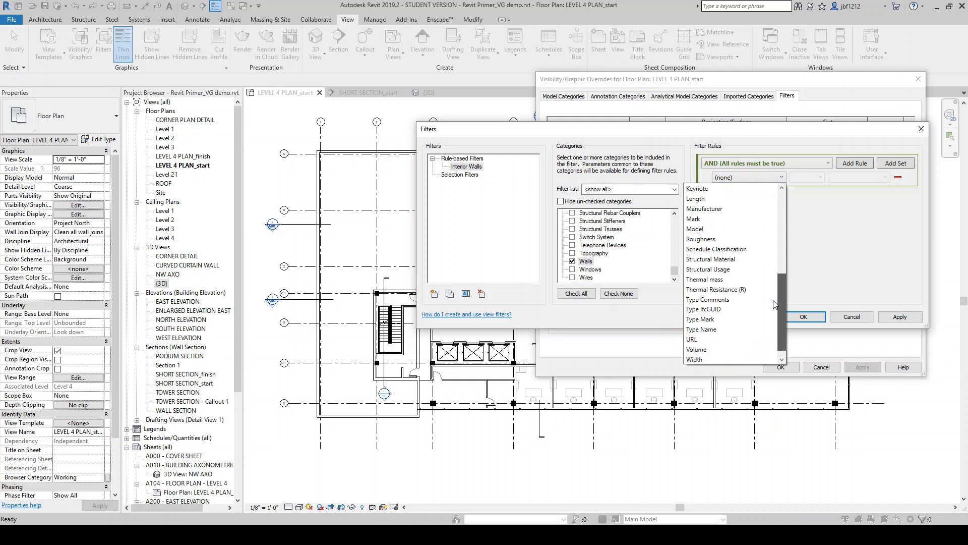
click(706, 330)
click(819, 177)
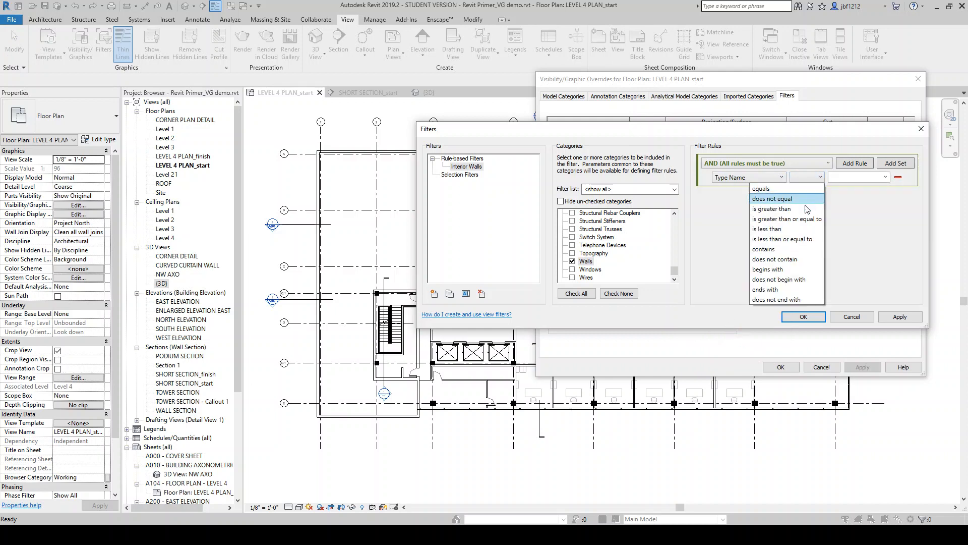
click(784, 250)
click(856, 179)
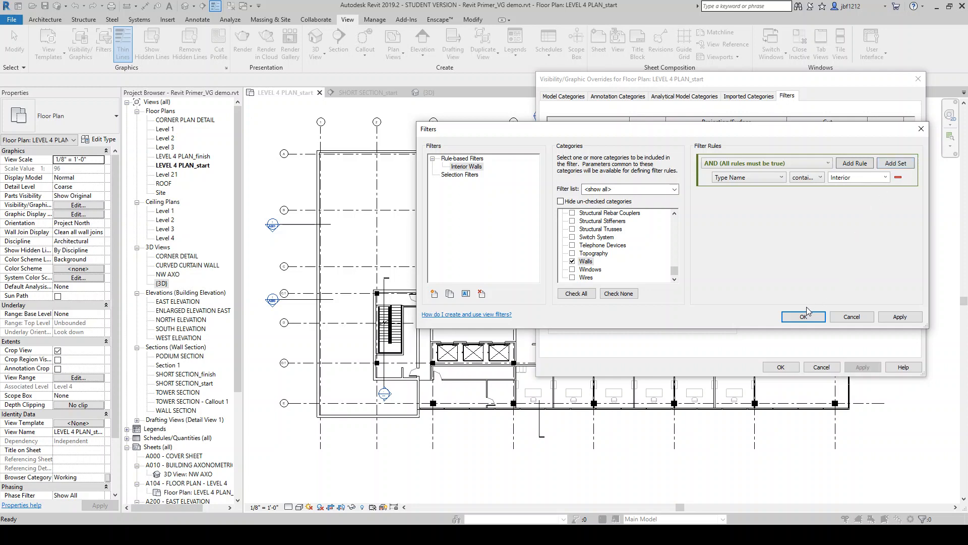
click(900, 317)
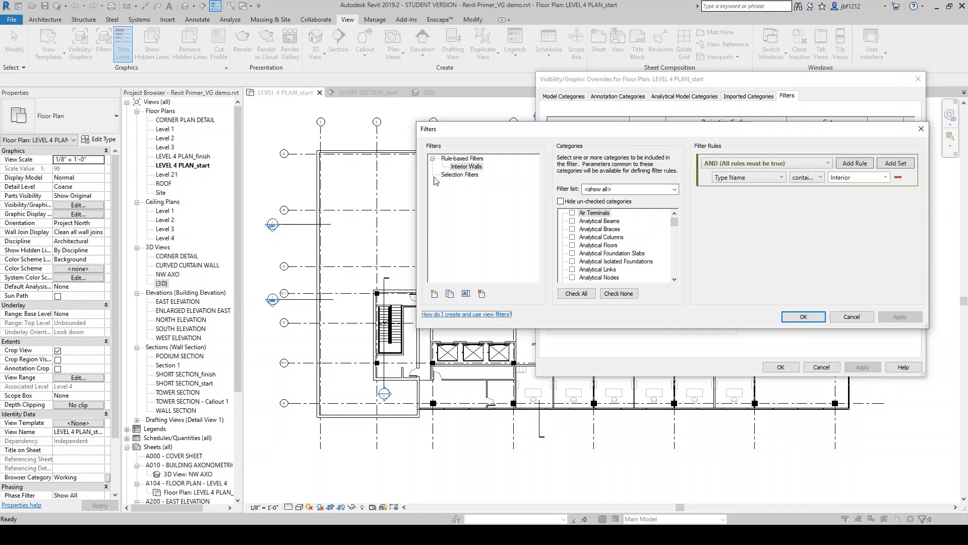
Create a second rule-based filter named Exterior and Core Walls
click(434, 294)
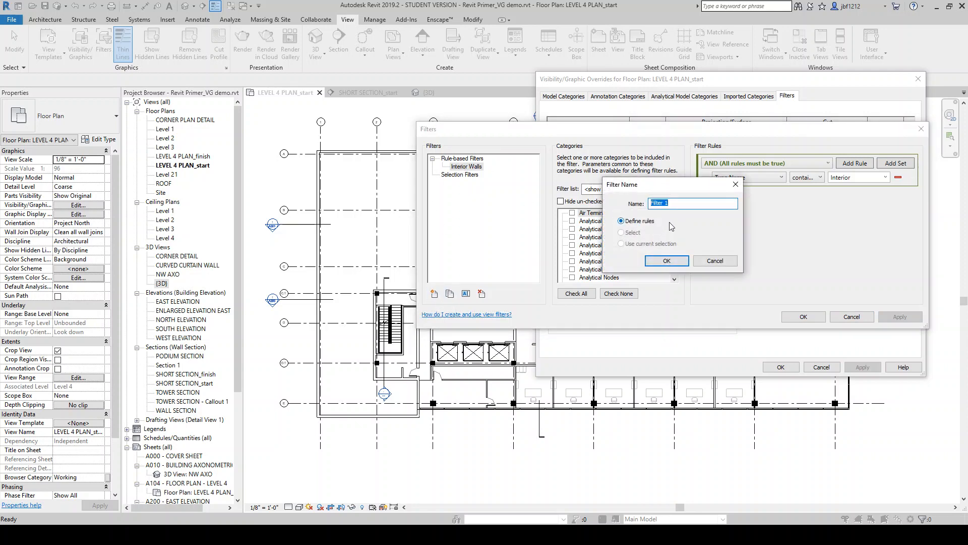
text(Ex)
text(terior and Core Walls)
click(676, 260)
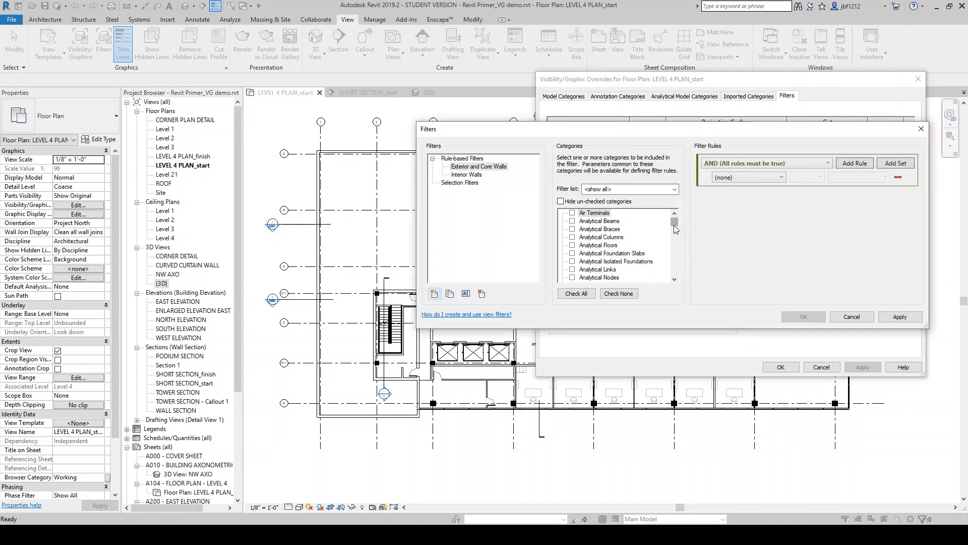
Assign the Walls category to the new filter and switch its rules to OR (any rule may be true)
drag(675, 222, 671, 277)
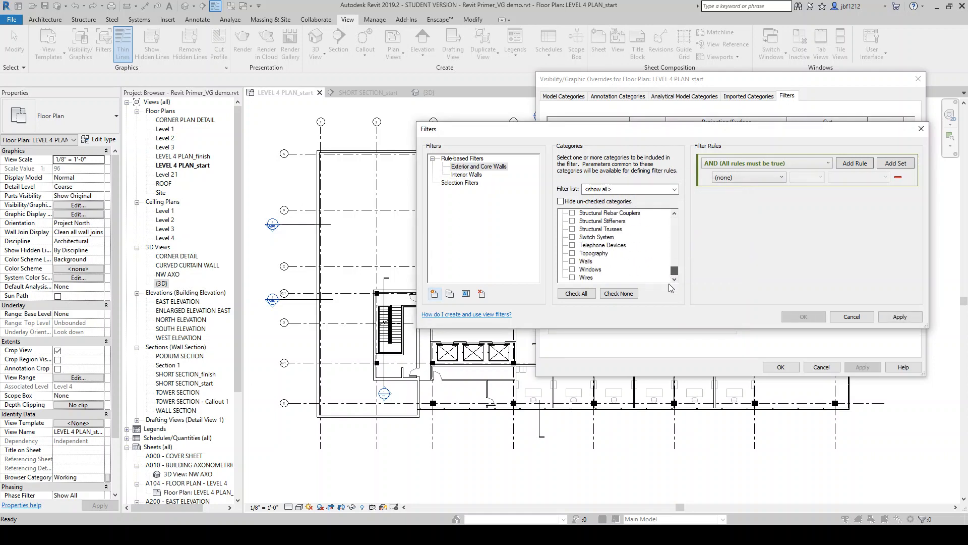
click(573, 261)
click(814, 163)
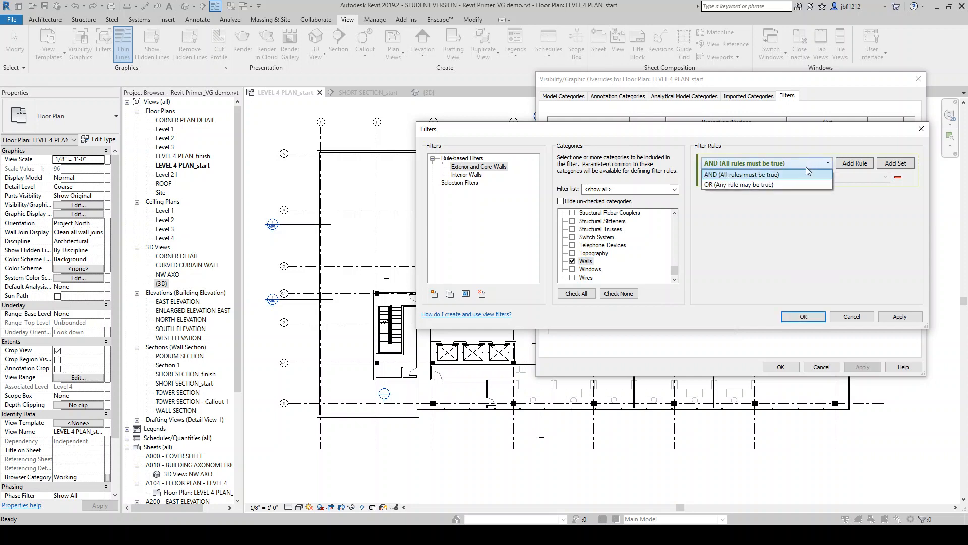
click(780, 180)
Set the first rule to Type Name contains Concrete
click(780, 177)
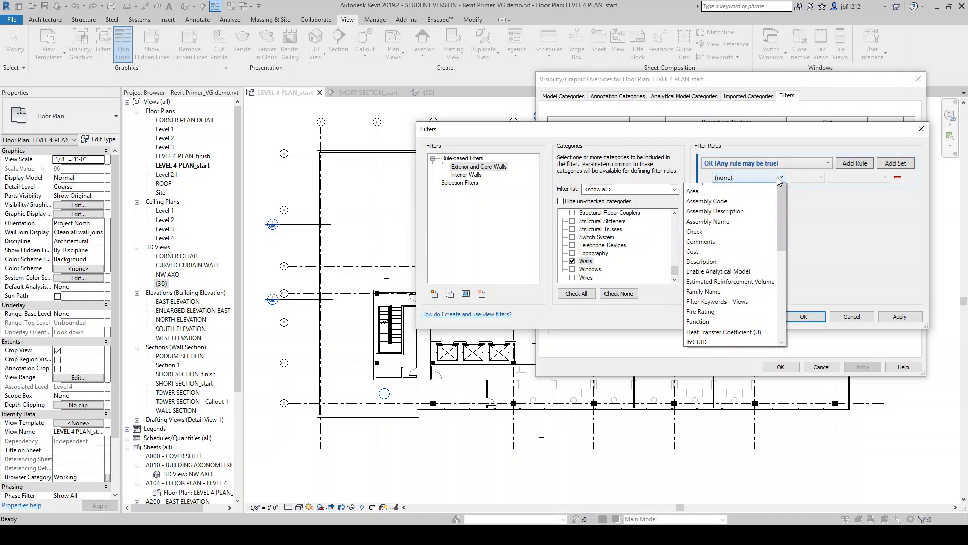
scroll(784, 213, down, 5)
scroll(773, 286, down, 2)
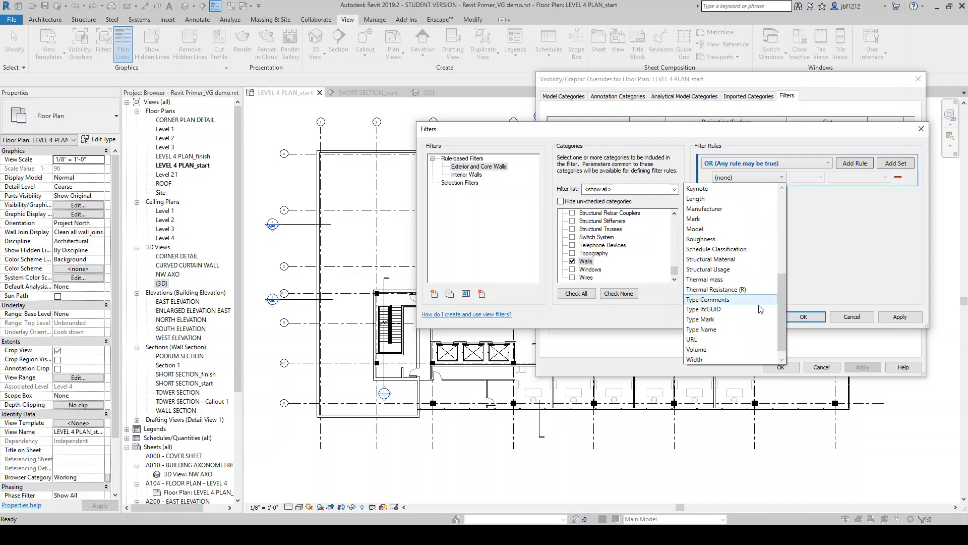
click(720, 326)
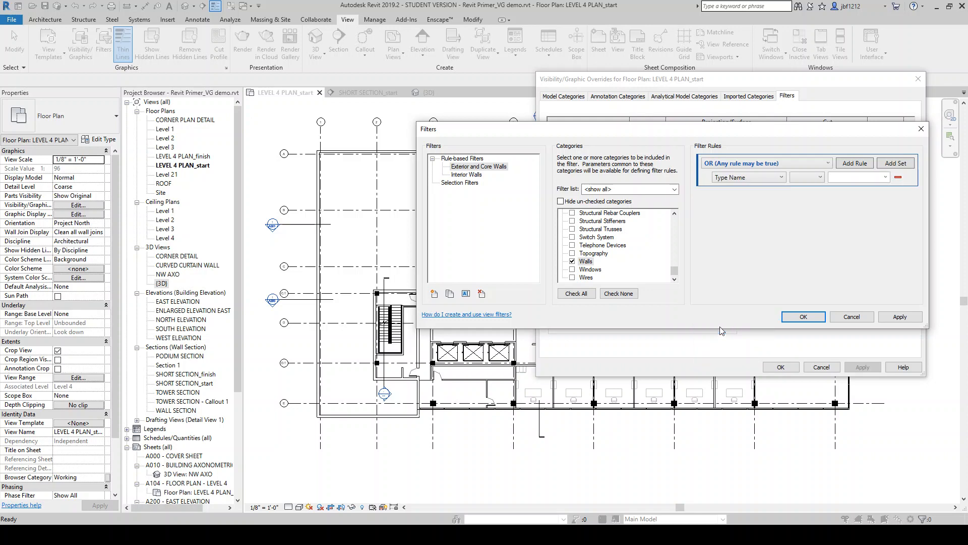
click(820, 177)
click(784, 249)
Add a second rule where Type Name contains Exterior and confirm the filters
click(855, 164)
click(775, 193)
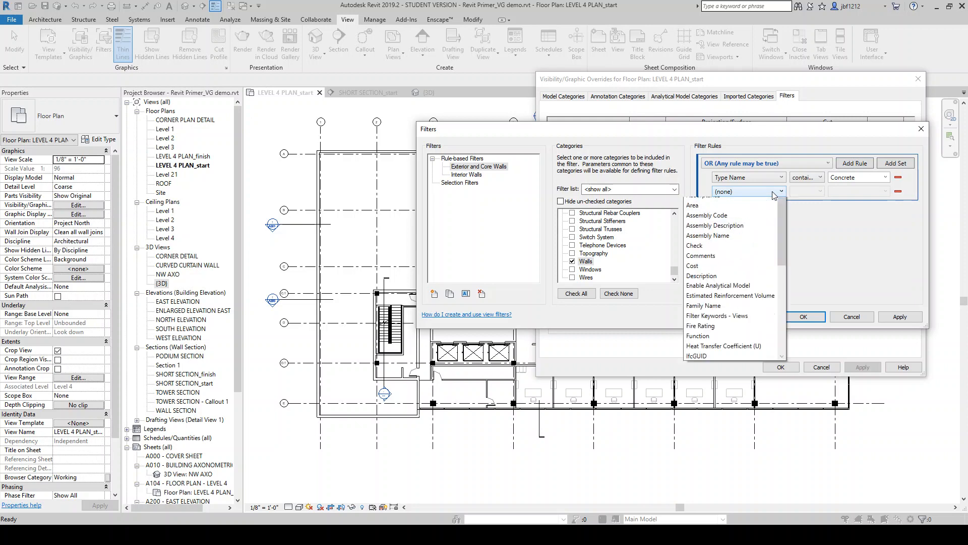
drag(784, 217, 781, 310)
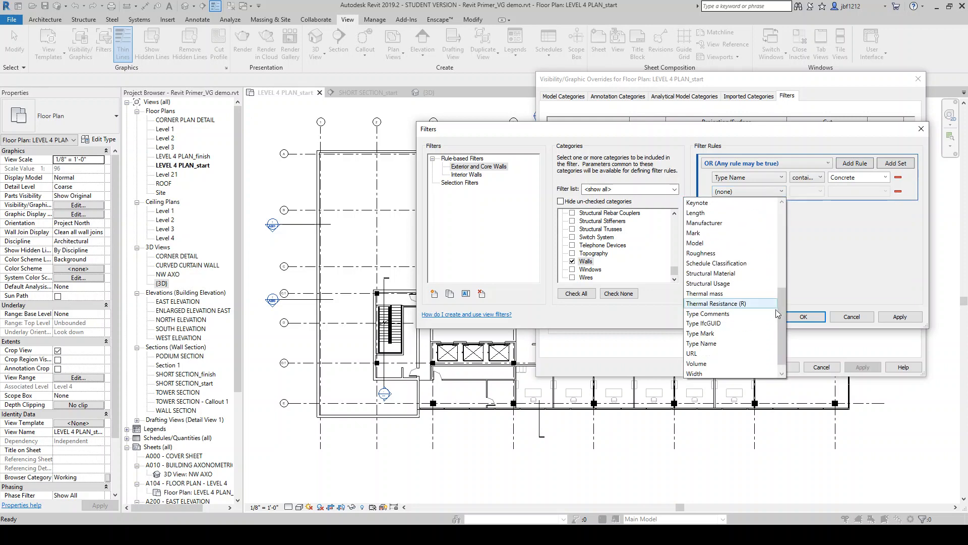
click(752, 344)
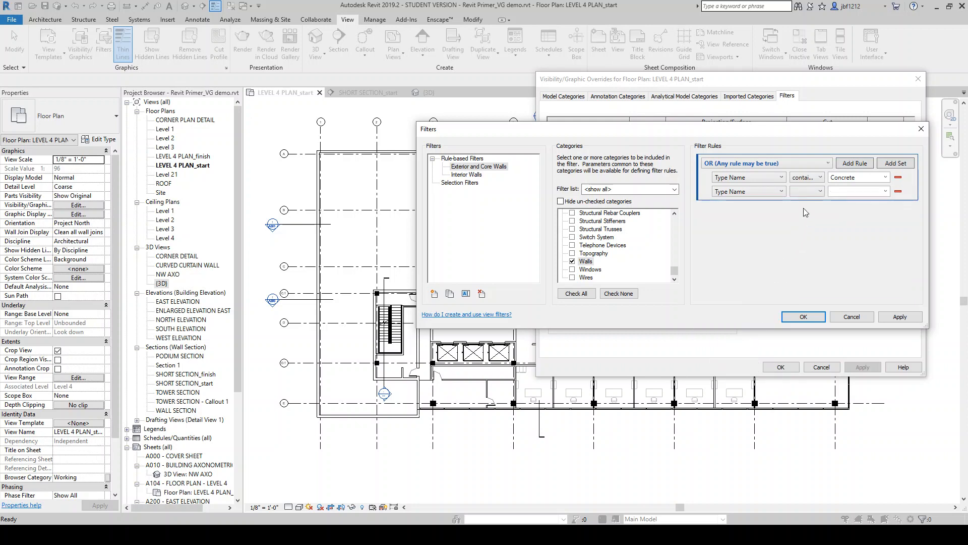
click(809, 192)
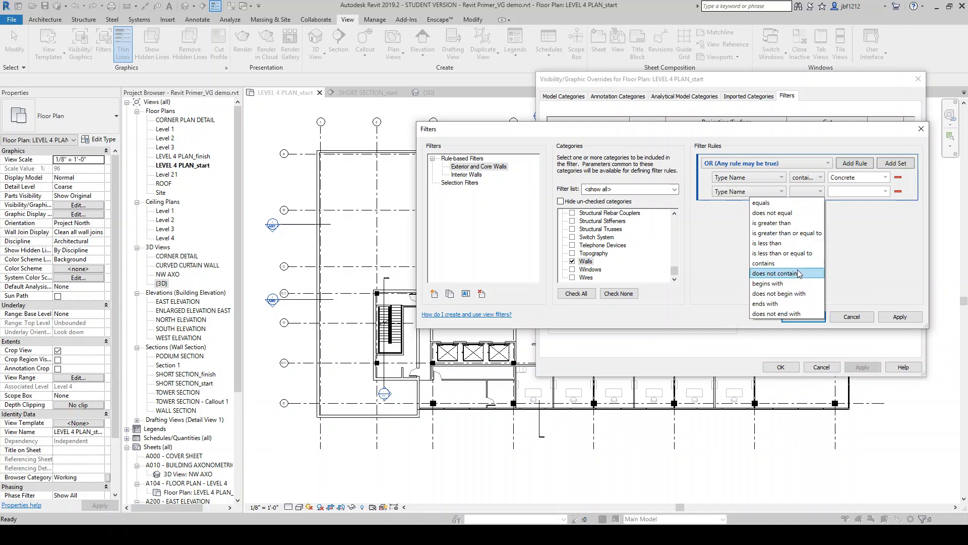
click(797, 264)
click(846, 193)
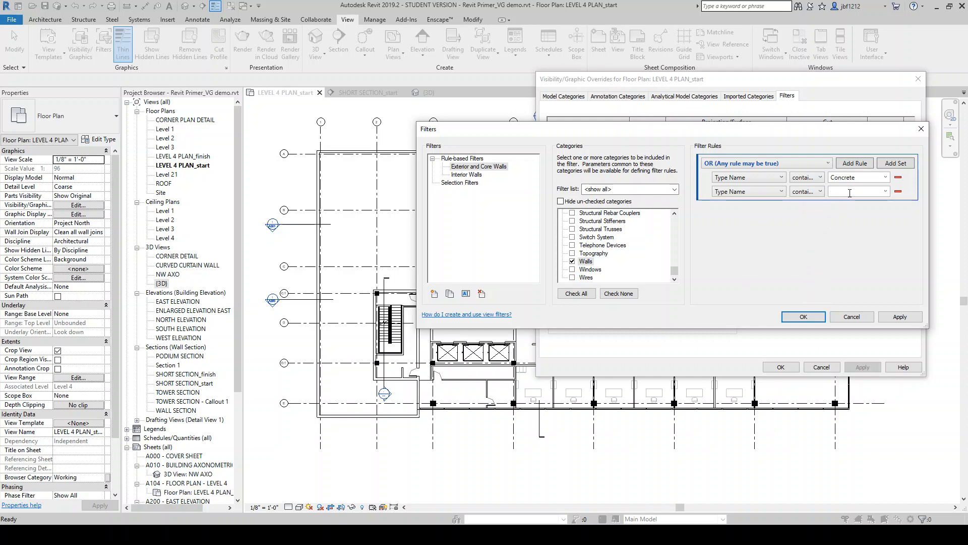
text(Exterior)
click(900, 317)
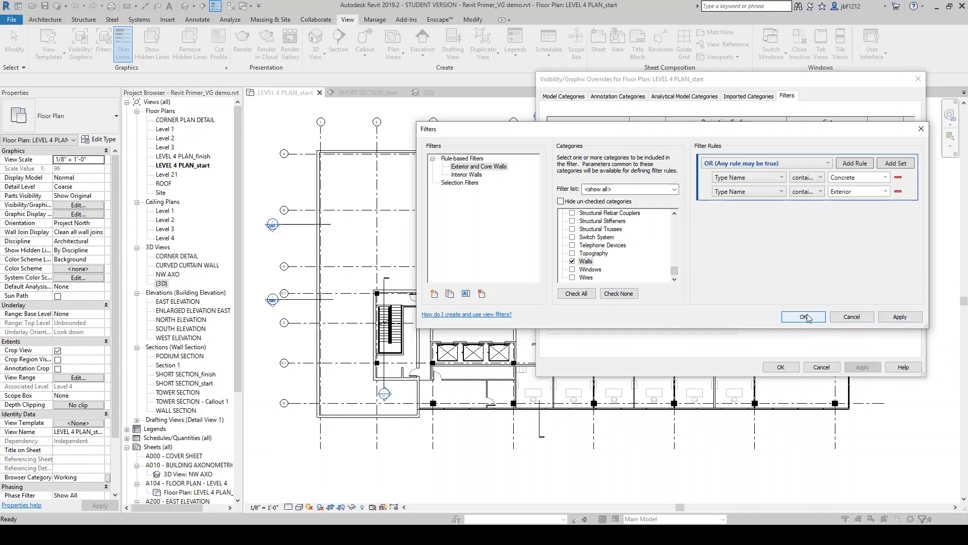
Add the Interior Walls and Exterior and Core Walls filters to the view's filter list
click(803, 317)
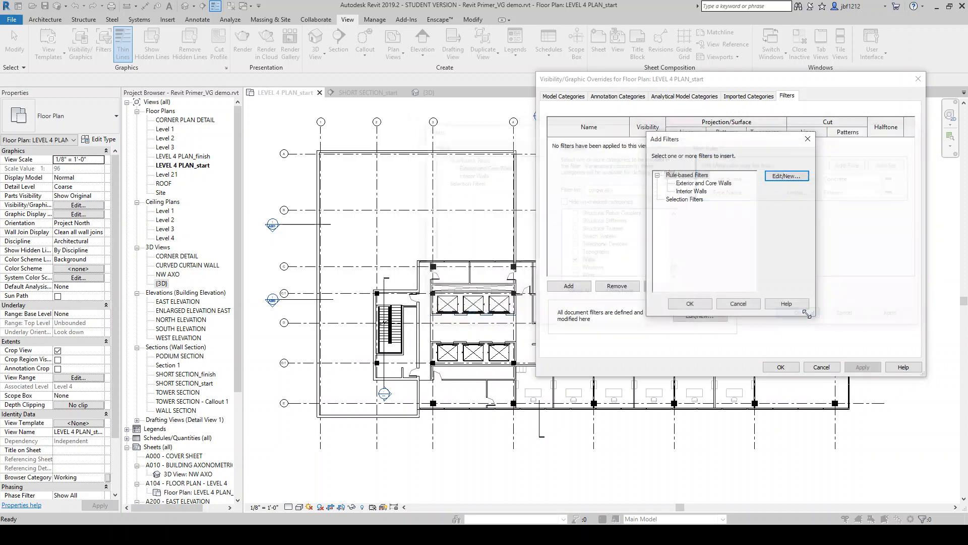
click(698, 305)
click(584, 288)
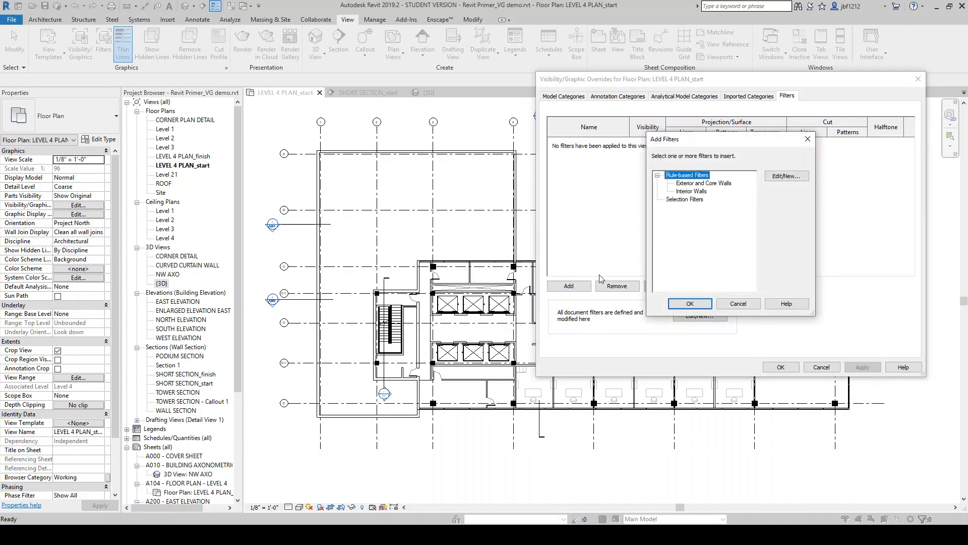
click(705, 184)
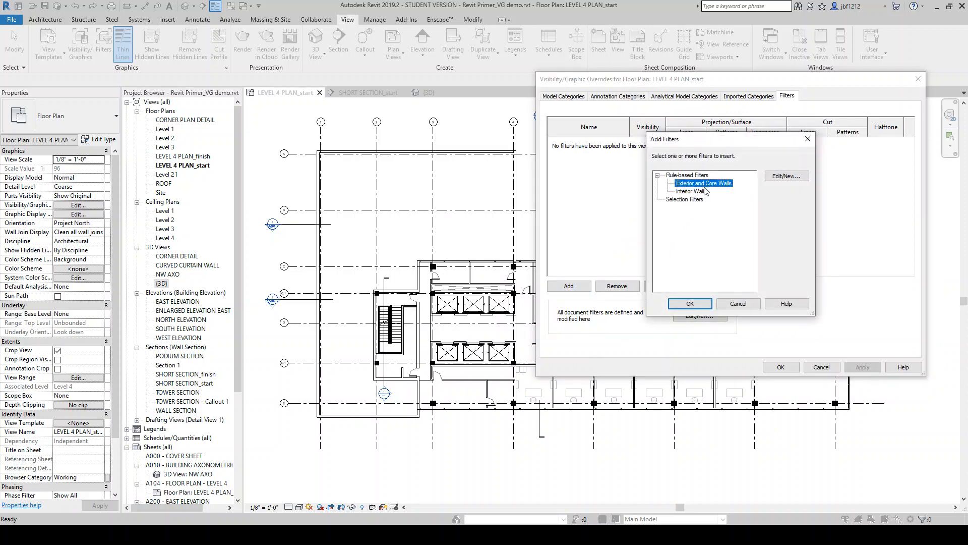
click(704, 301)
click(735, 195)
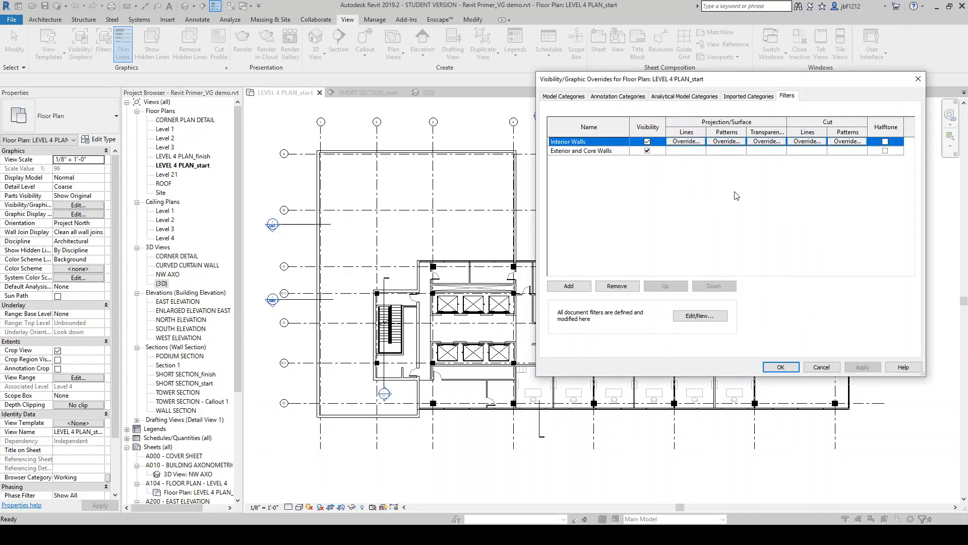
Override the Interior Walls filter's cut pattern with a solid fill in gray RGB 128-128-128
click(845, 143)
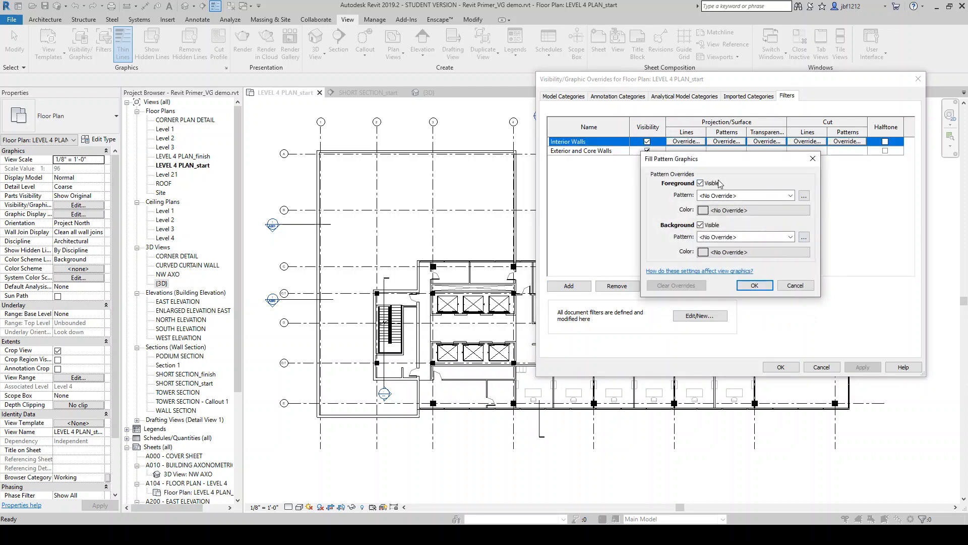
click(790, 198)
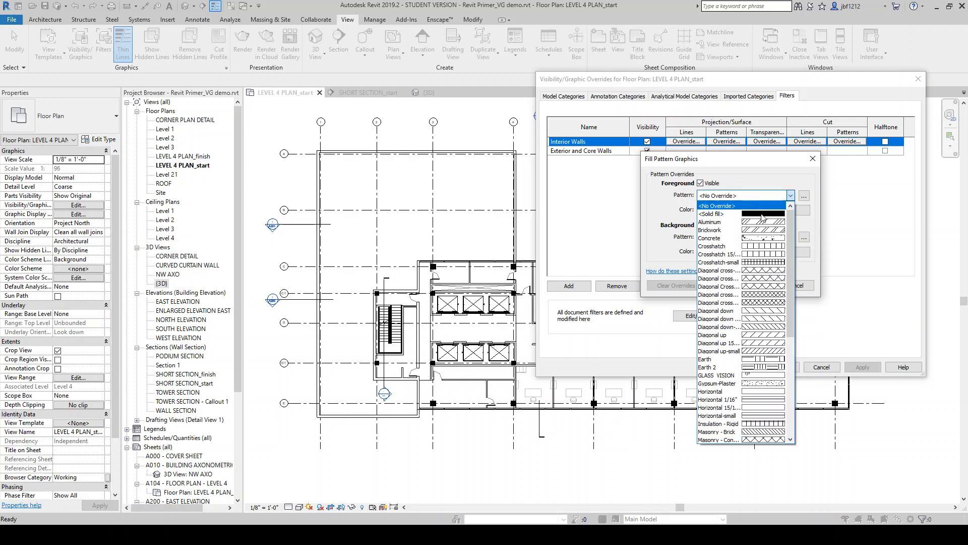
click(771, 210)
click(770, 210)
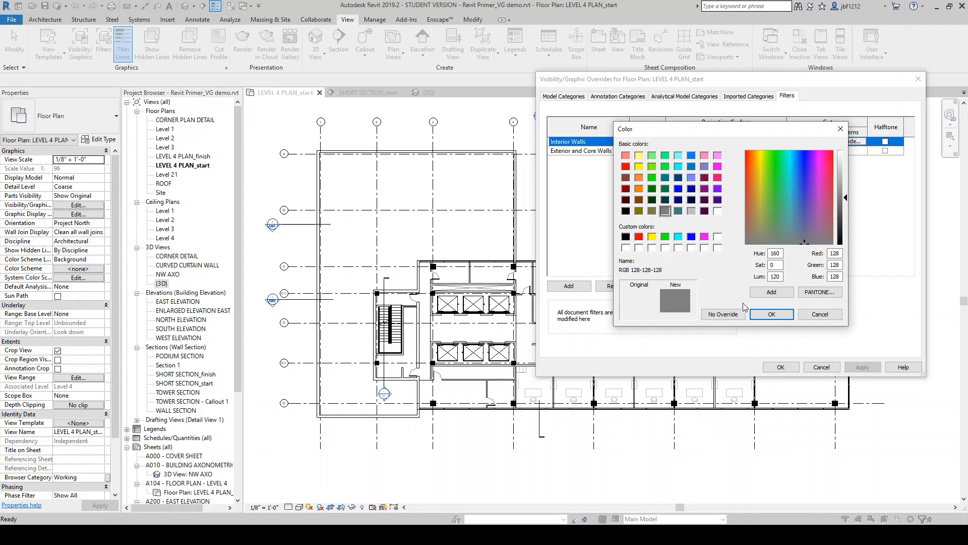
click(771, 314)
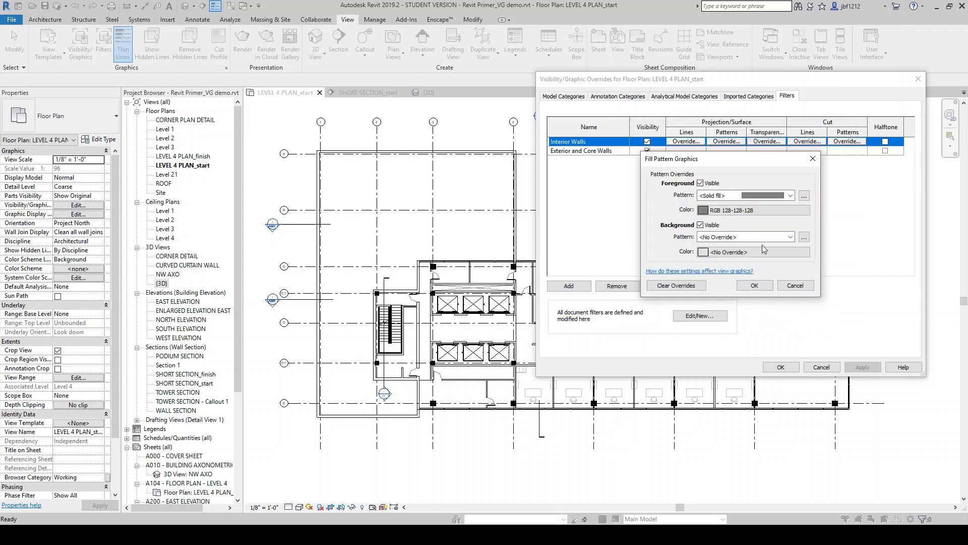
click(751, 286)
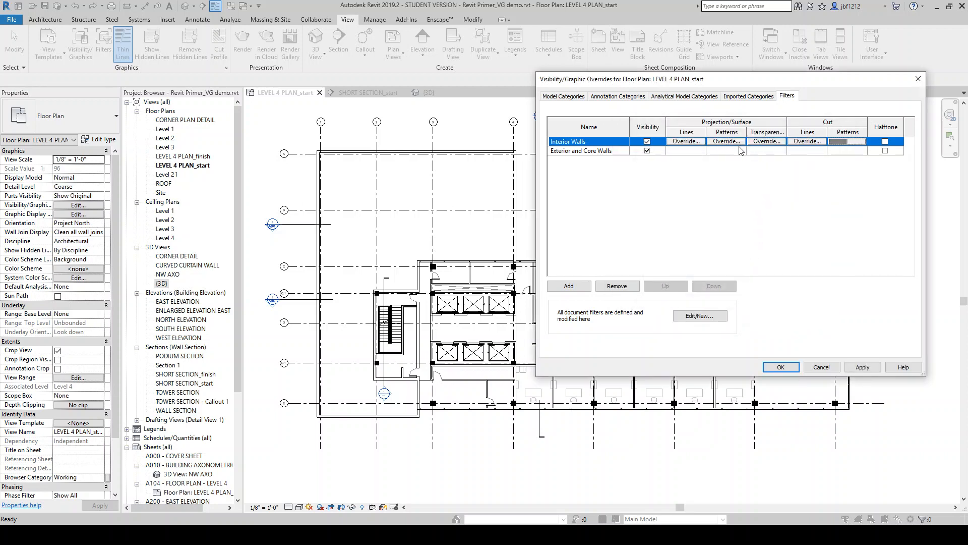
Override the Exterior and Core Walls filter's cut pattern with a black solid fill, then apply and close the overrides
click(840, 152)
click(845, 151)
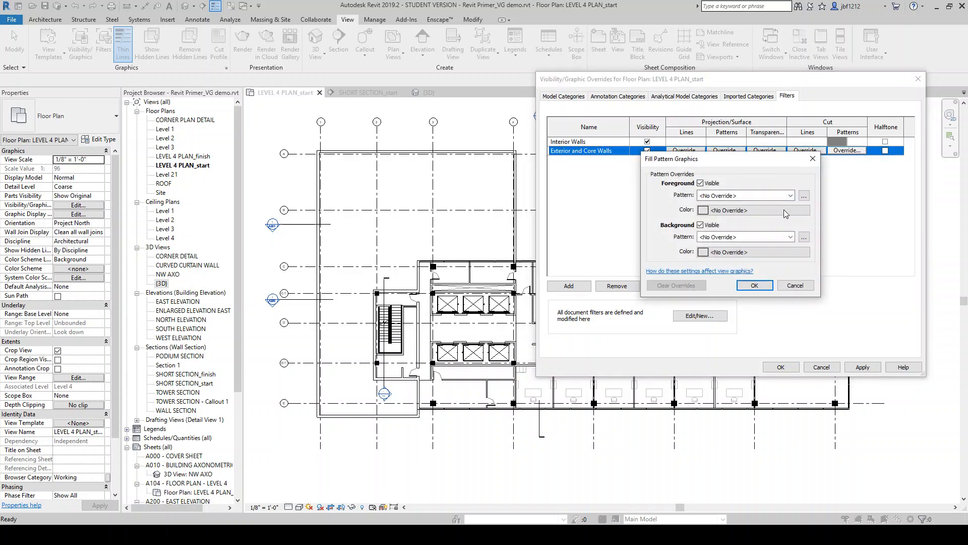
click(790, 195)
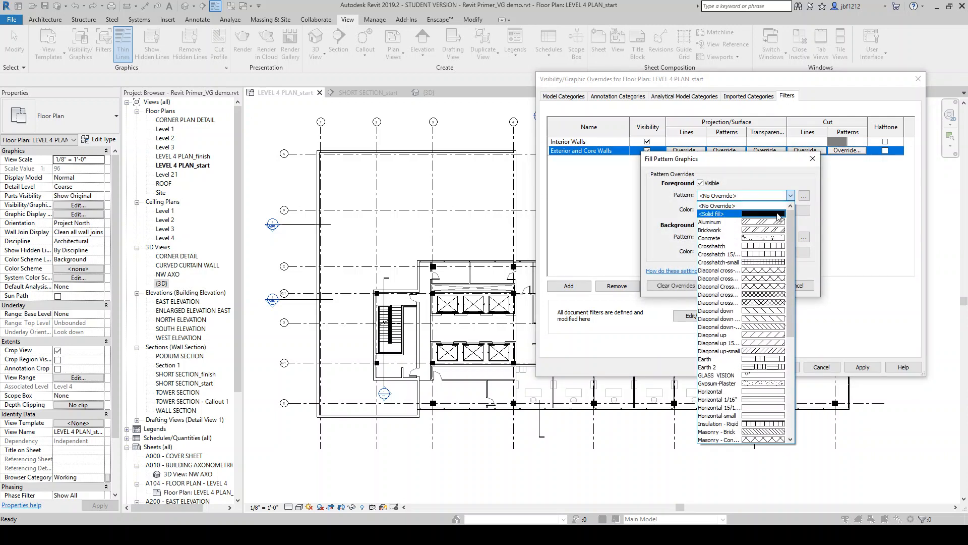
click(778, 214)
click(751, 210)
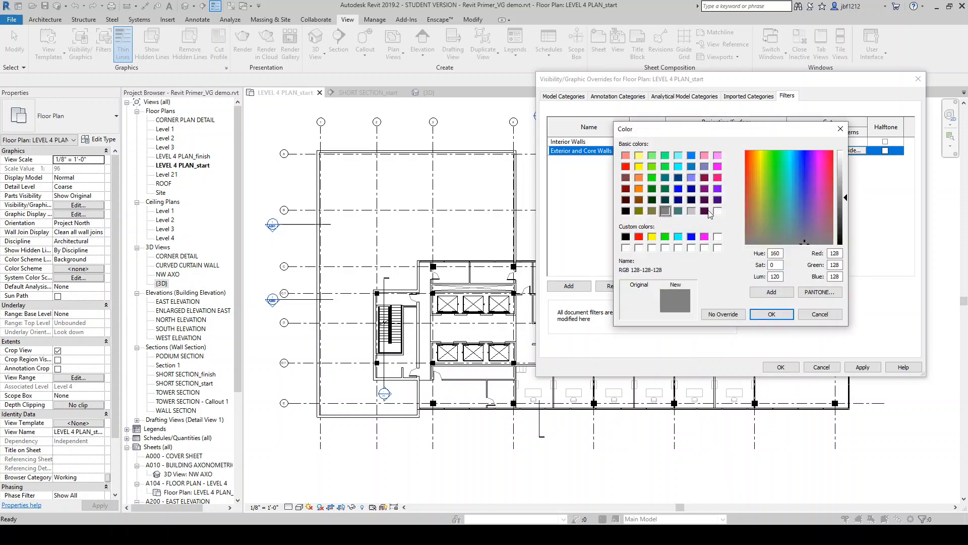
click(626, 211)
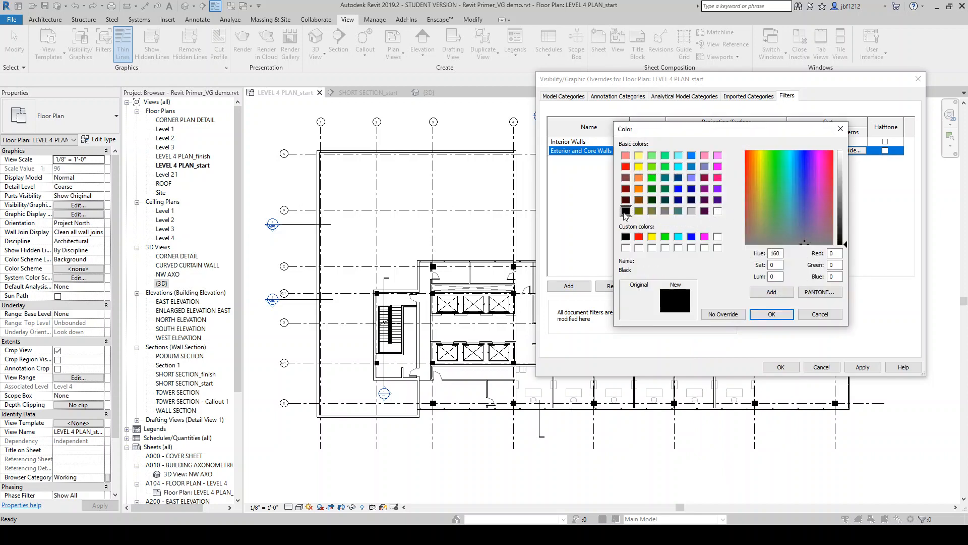
click(772, 314)
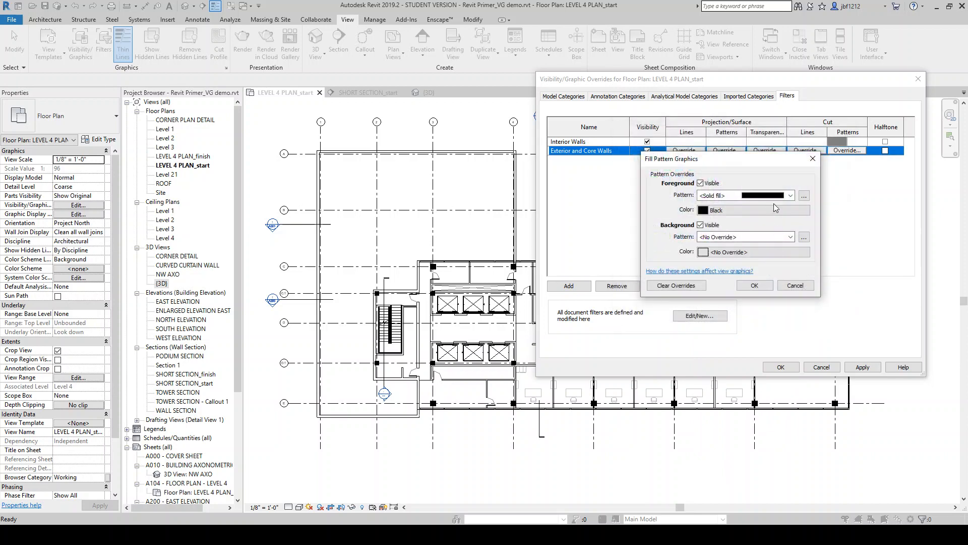
click(755, 286)
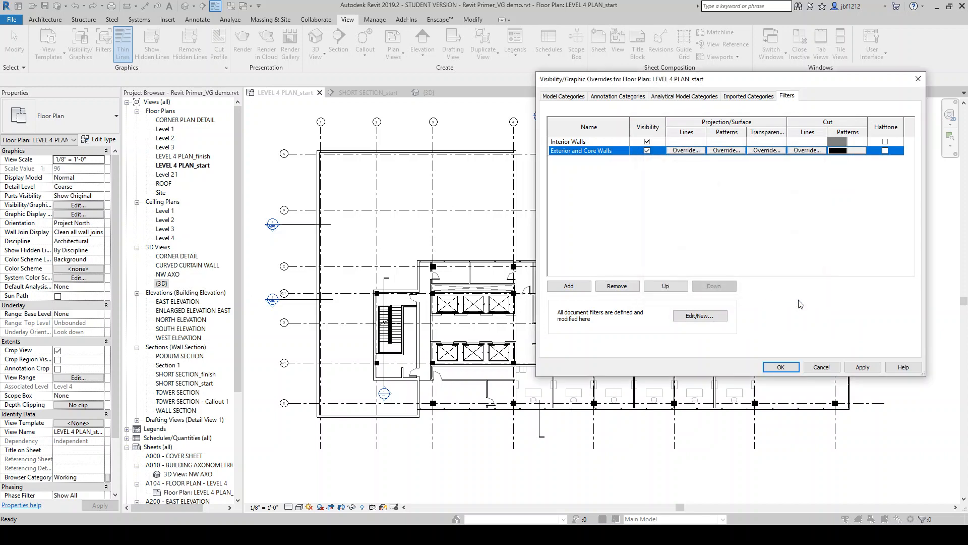
click(861, 367)
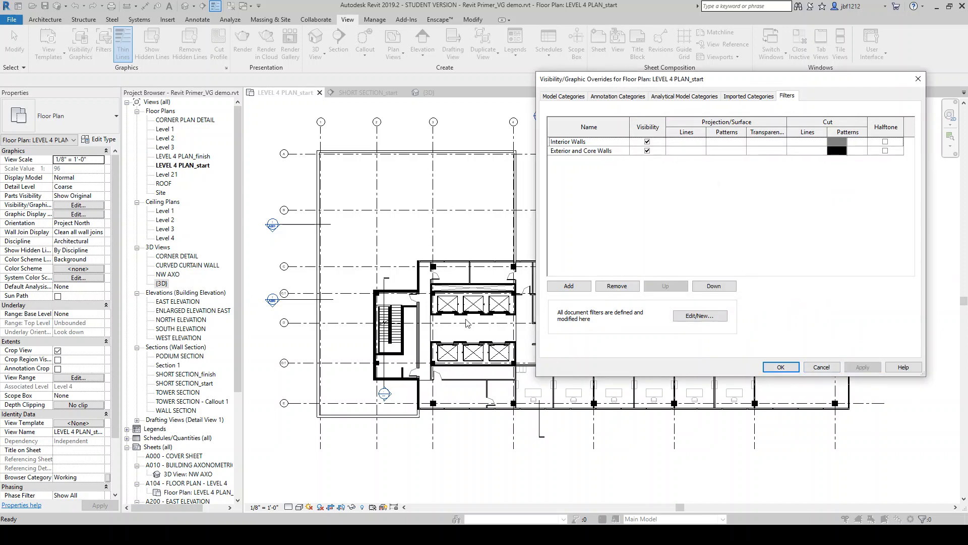
click(779, 367)
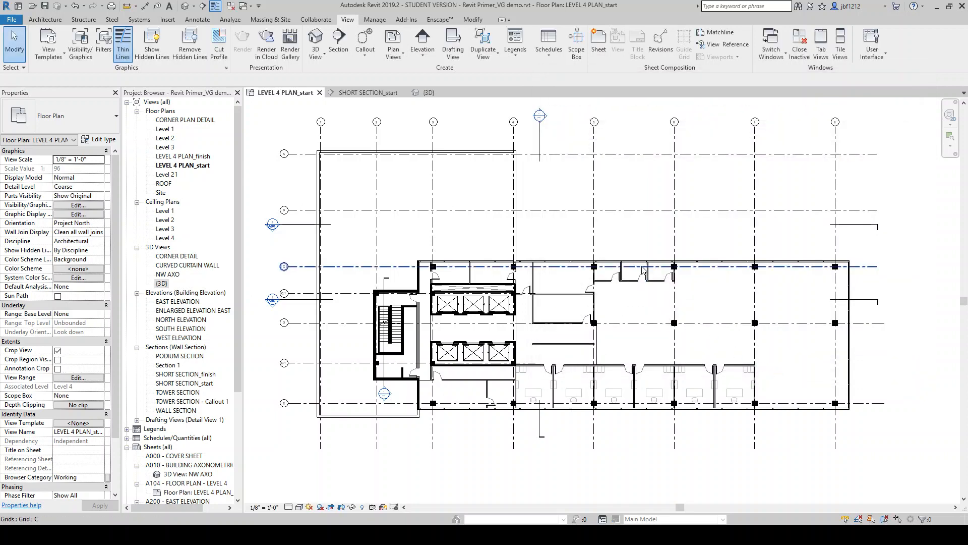
Zoom around the floor plan and select a partition wall to inspect the new wall fills
scroll(592, 357, up, 3)
scroll(590, 348, up, 2)
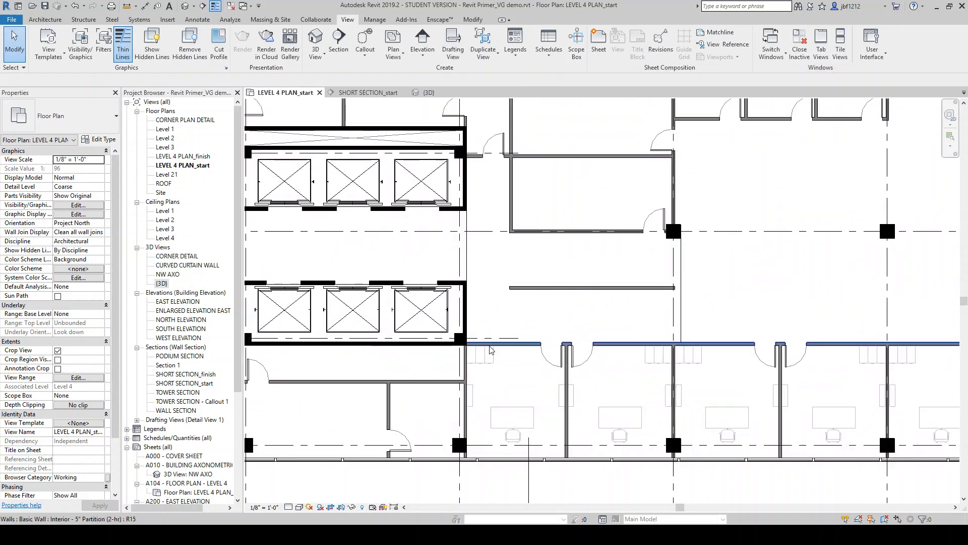
scroll(701, 315, down, 3)
scroll(506, 283, up, 2)
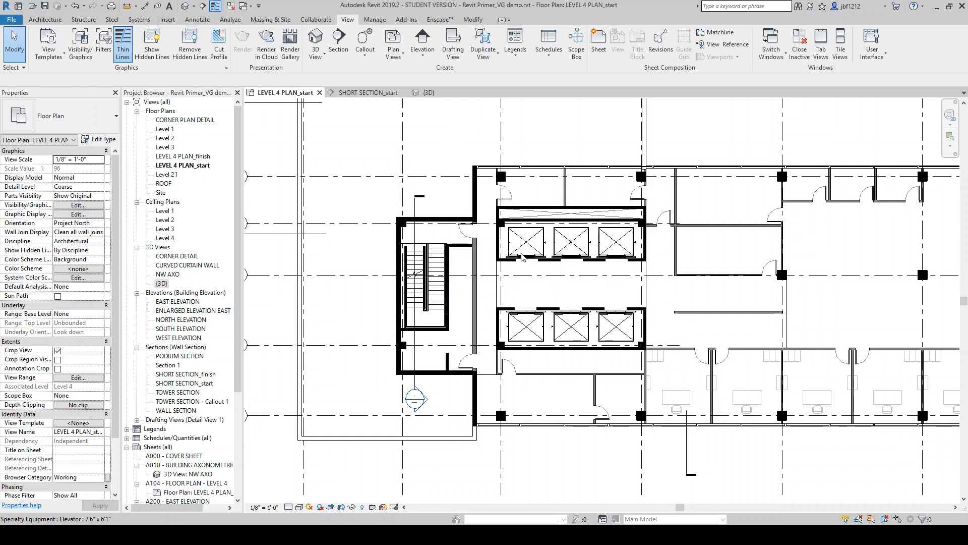
scroll(479, 257, down, 2)
scroll(488, 276, up, 1)
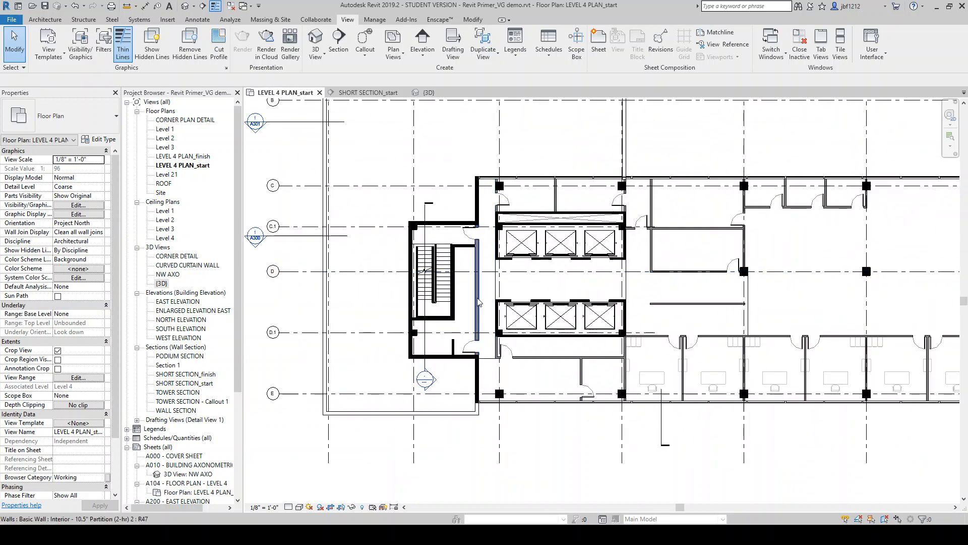
click(493, 312)
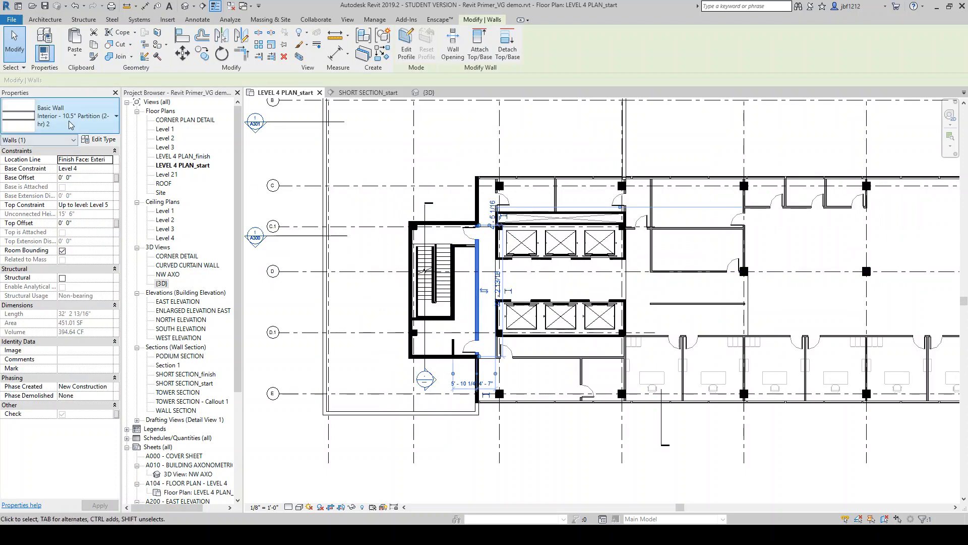
scroll(383, 241, down, 1)
scroll(383, 242, down, 1)
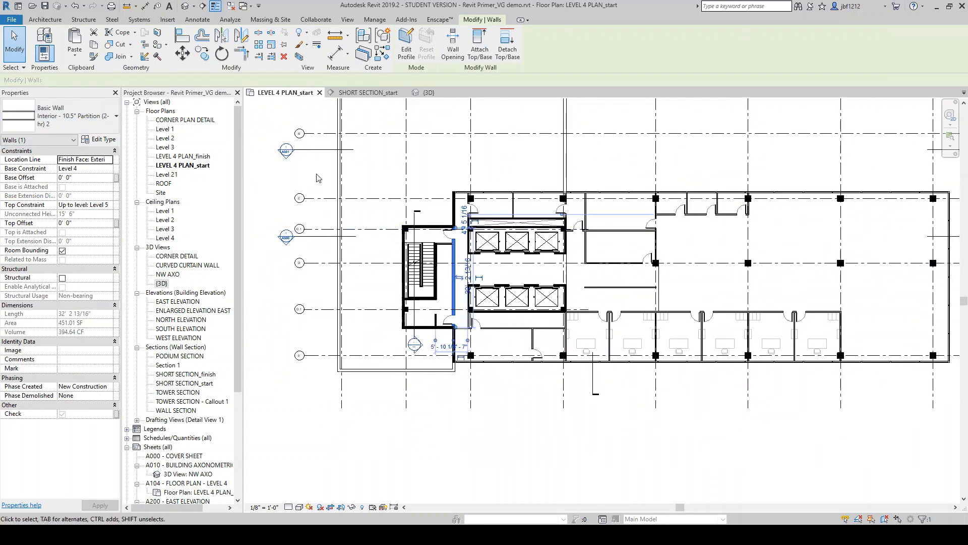
key(Escape)
scroll(464, 240, down, 1)
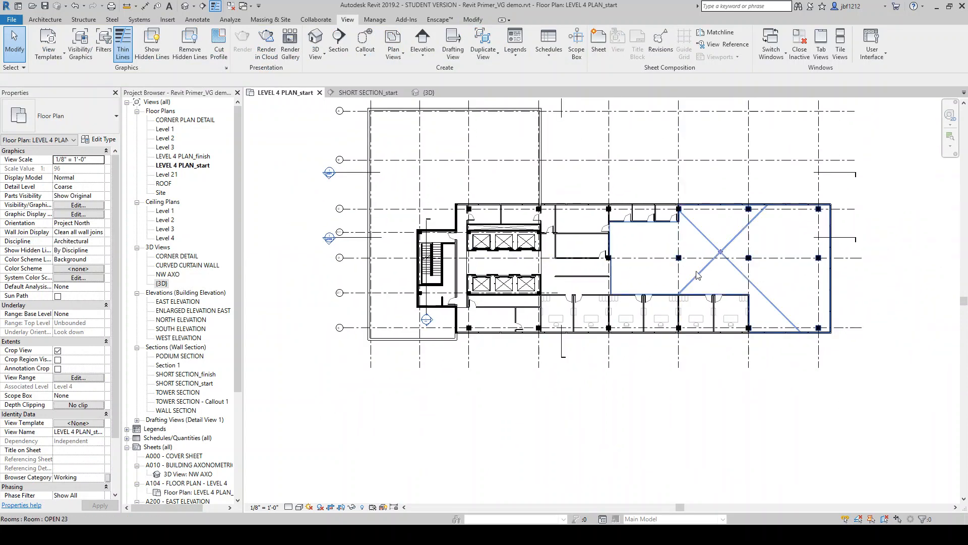
scroll(635, 247, down, 2)
scroll(635, 246, up, 1)
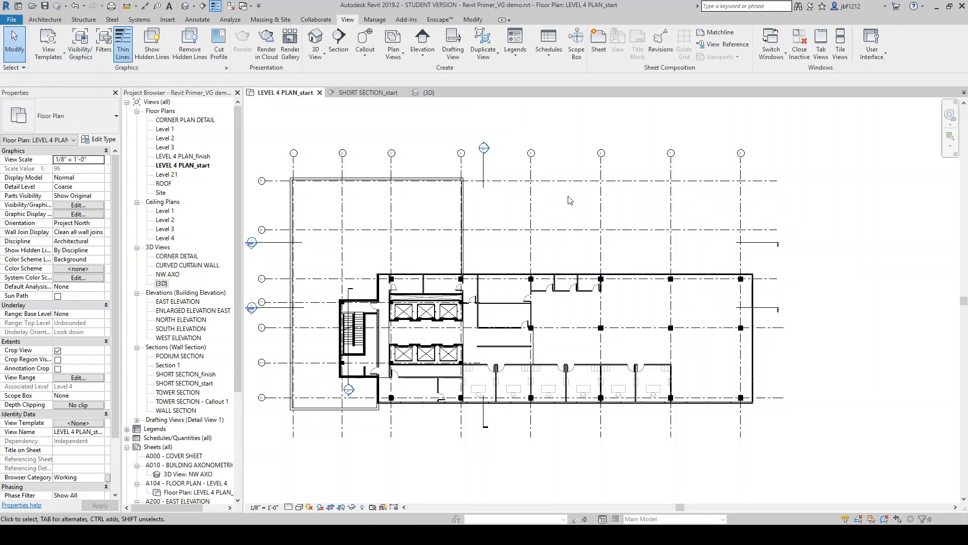
scroll(716, 348, down, 1)
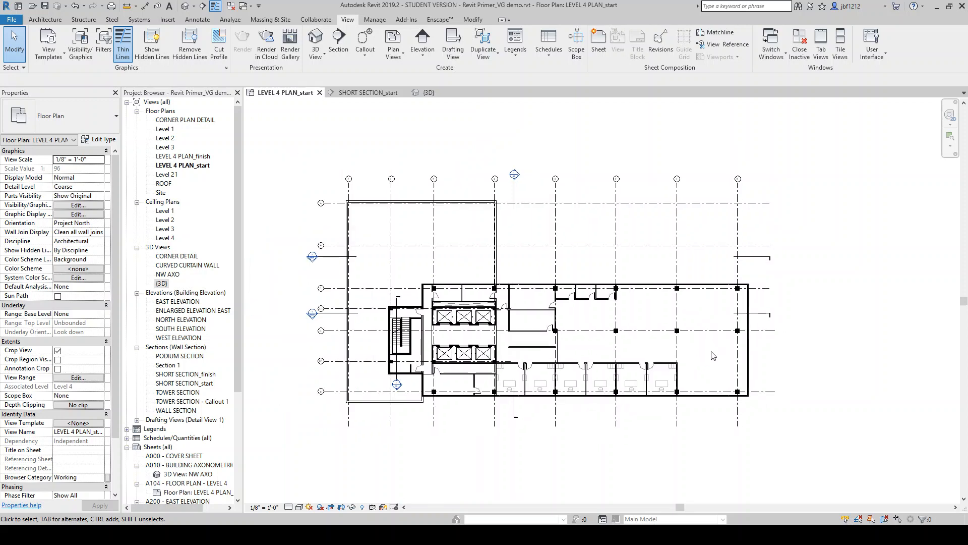
scroll(535, 396, up, 2)
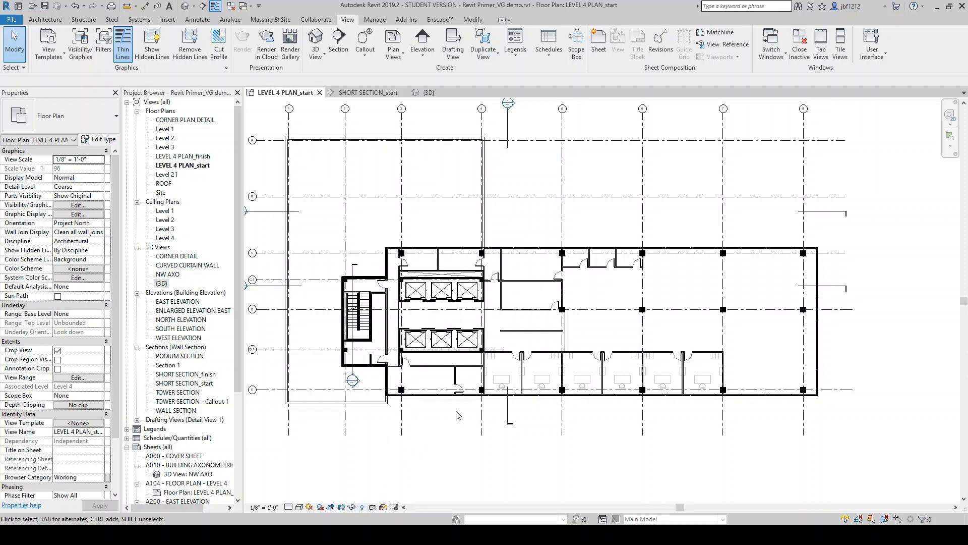
scroll(386, 268, up, 6)
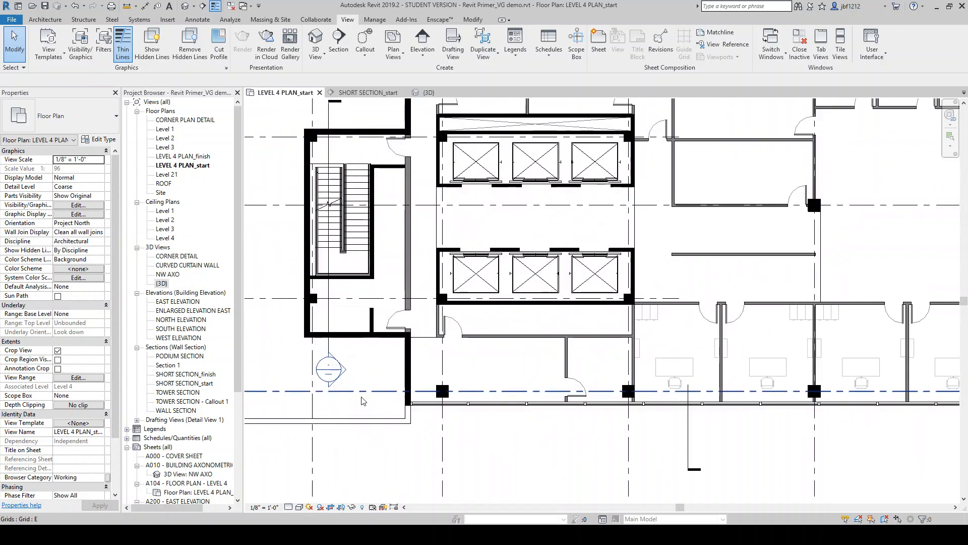
Set the view's detail level to Medium and zoom in on the wall layers
click(288, 507)
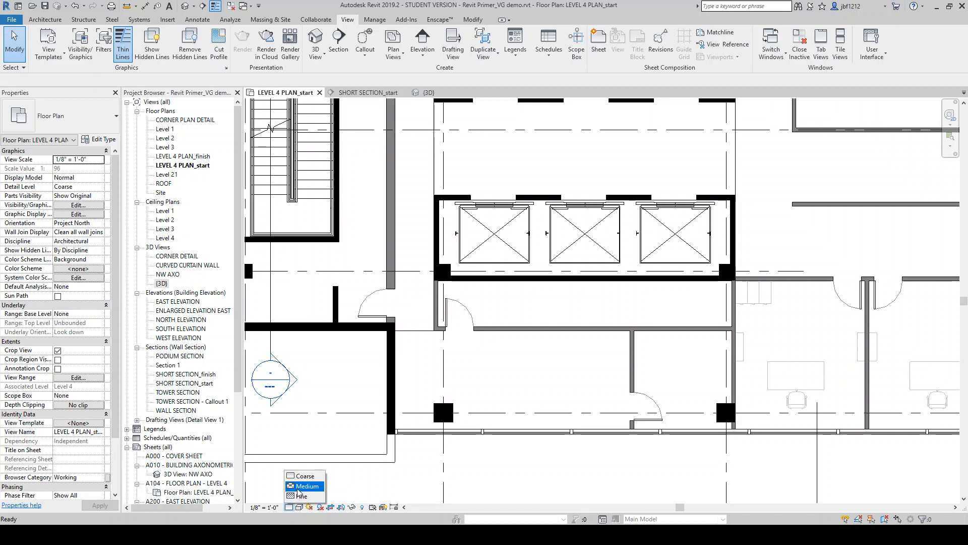
click(299, 486)
scroll(471, 329, up, 1)
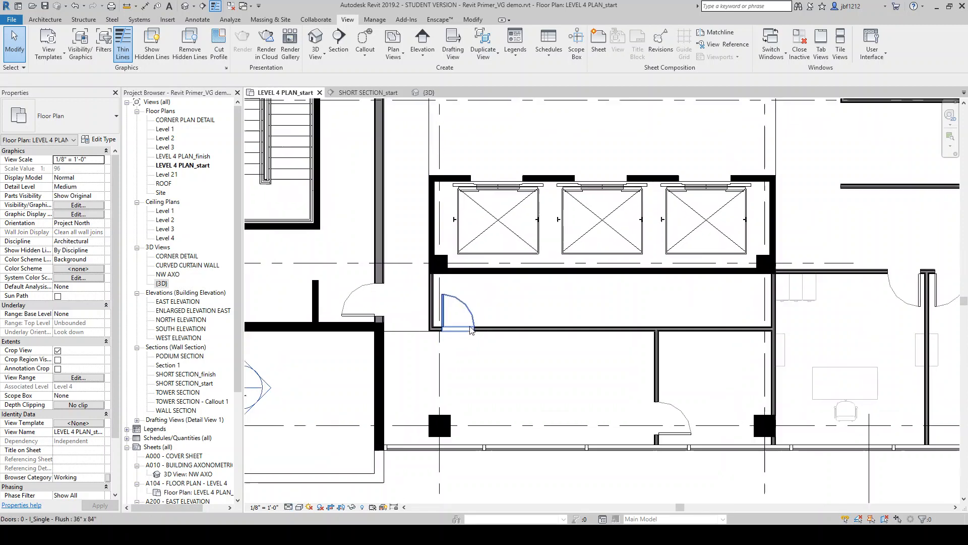
scroll(471, 328, up, 4)
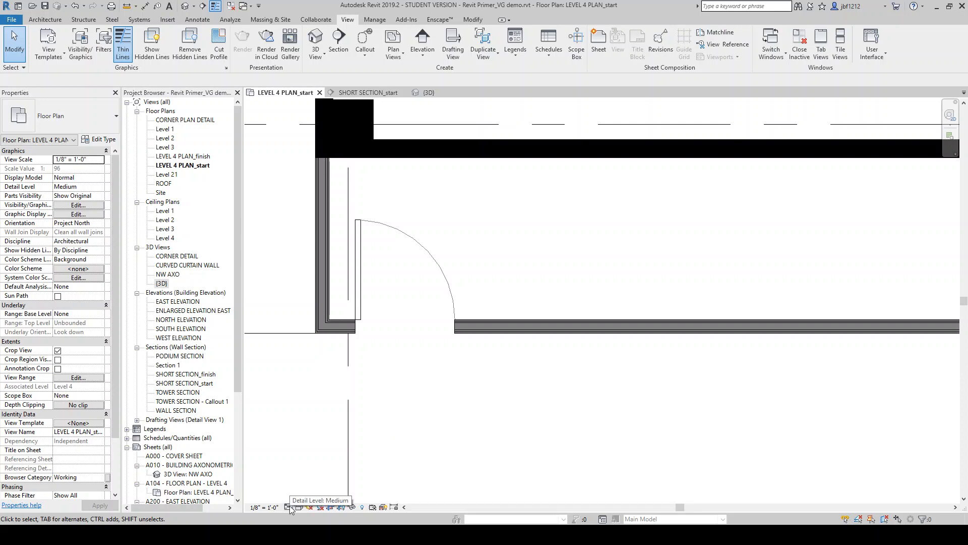
scroll(339, 433, down, 3)
scroll(339, 432, up, 2)
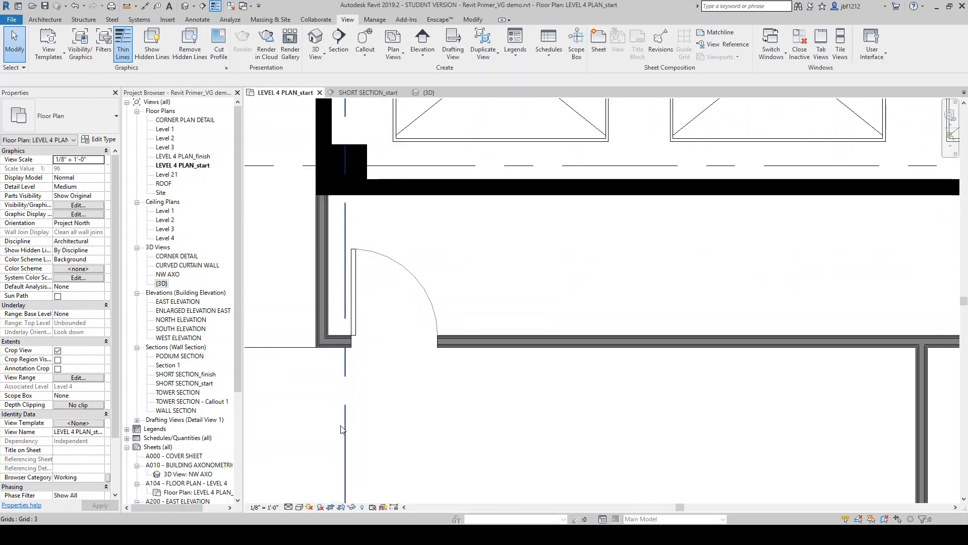
Return the view's detail level to Coarse
click(290, 506)
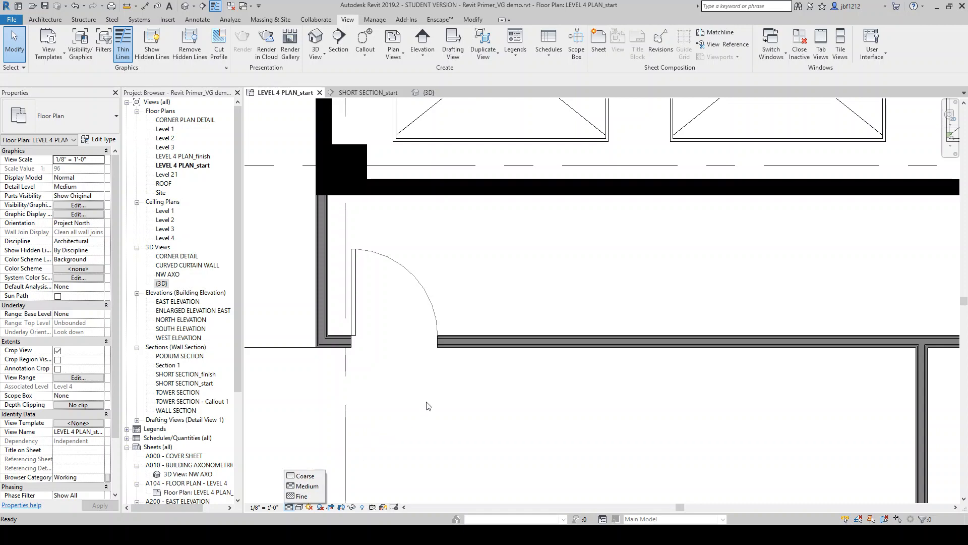
scroll(428, 406, down, 4)
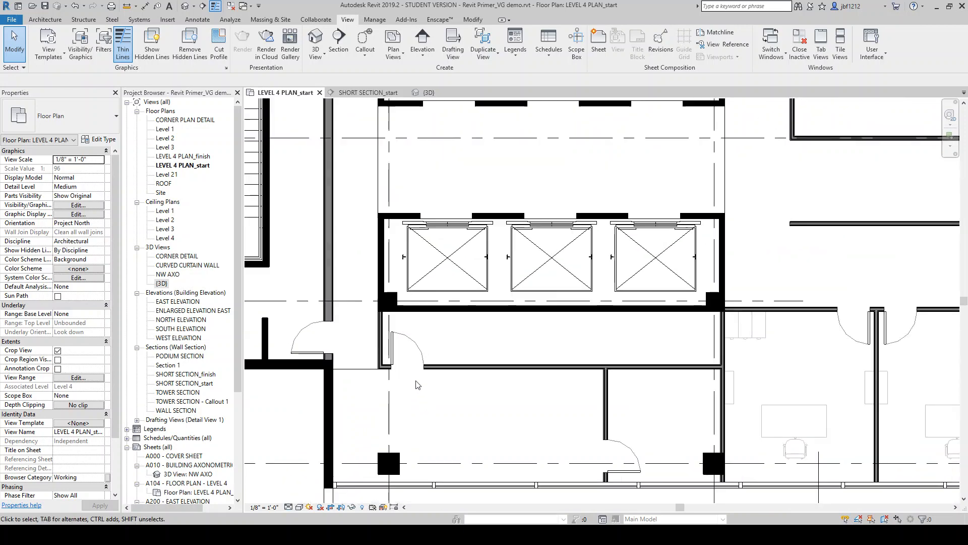
click(299, 507)
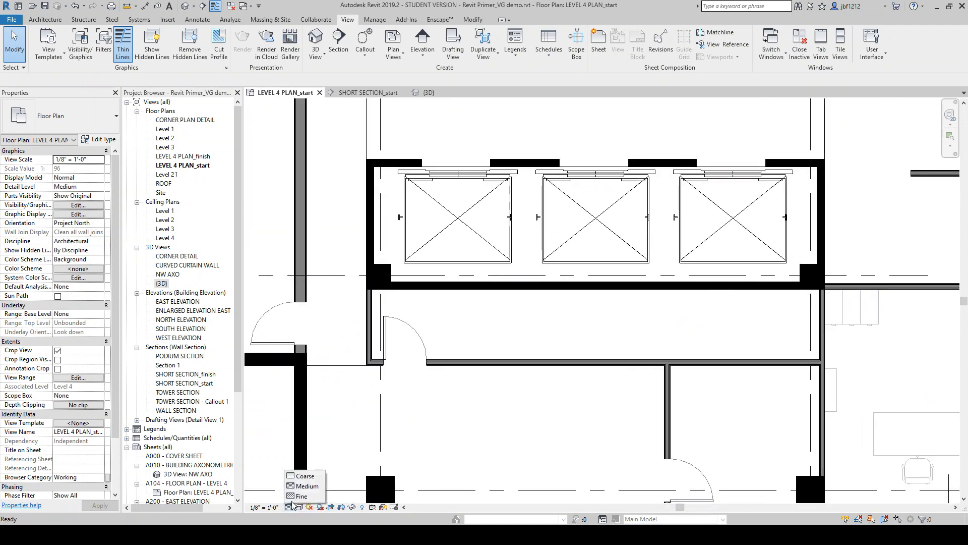
click(305, 476)
scroll(460, 333, down, 2)
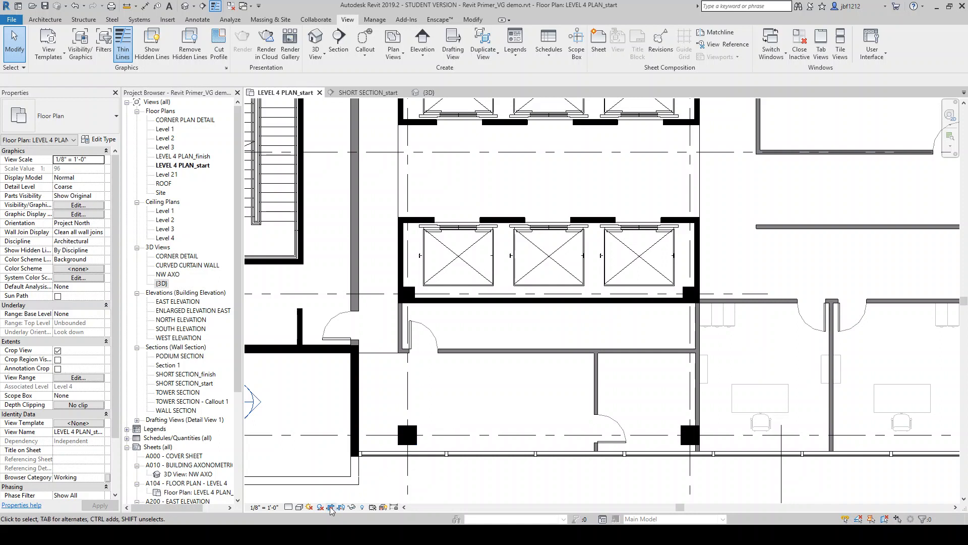
Switch the plan's visual style to Shaded, then back to Hidden Line
click(300, 507)
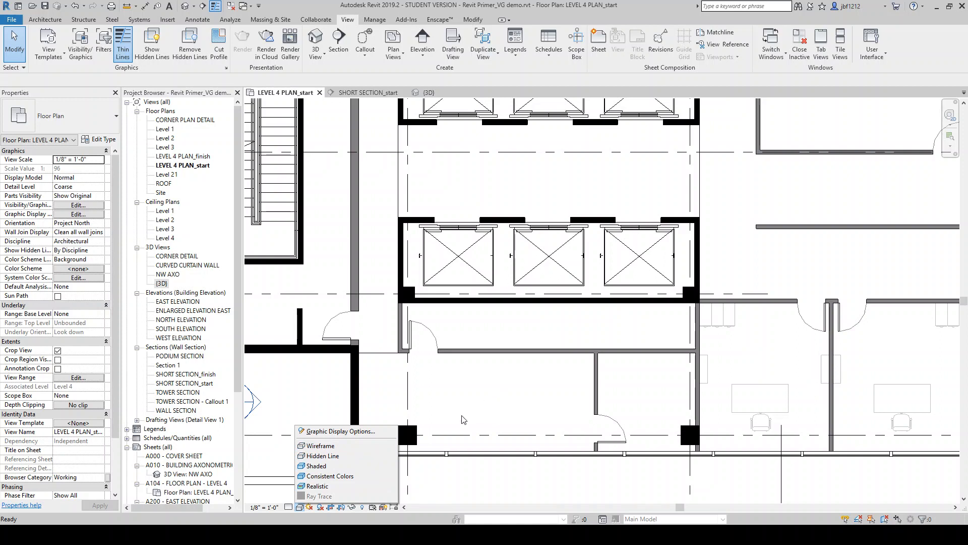
click(331, 467)
scroll(502, 336, down, 5)
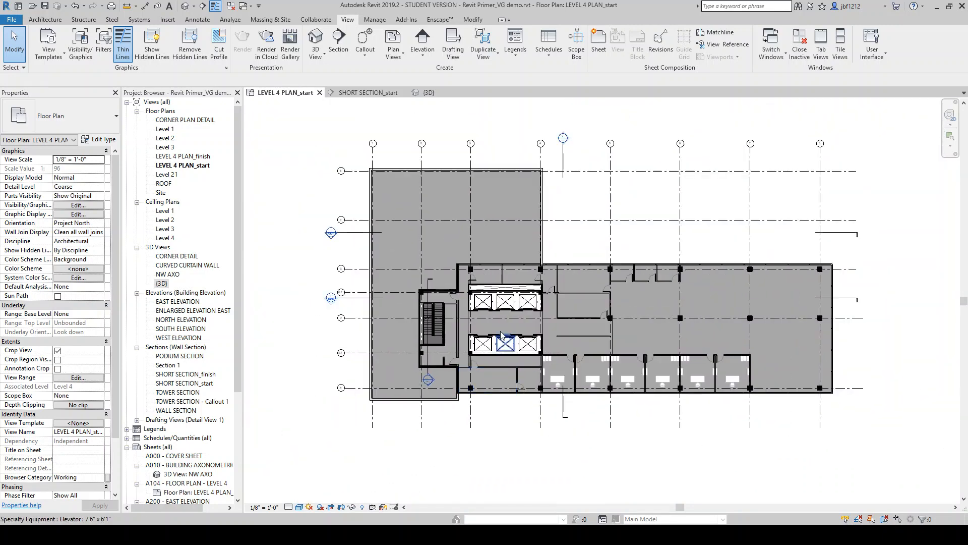
scroll(501, 335, up, 2)
click(299, 507)
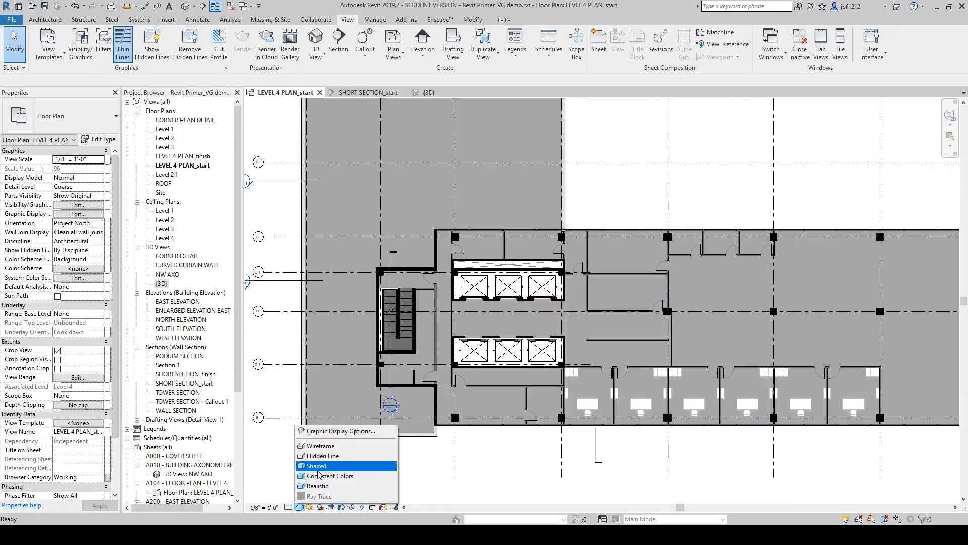
click(325, 456)
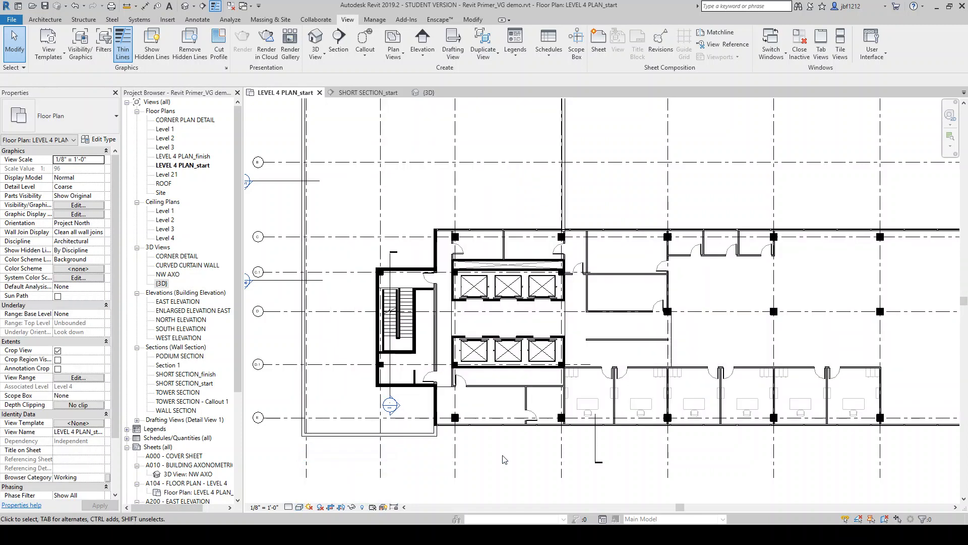
scroll(460, 439, down, 1)
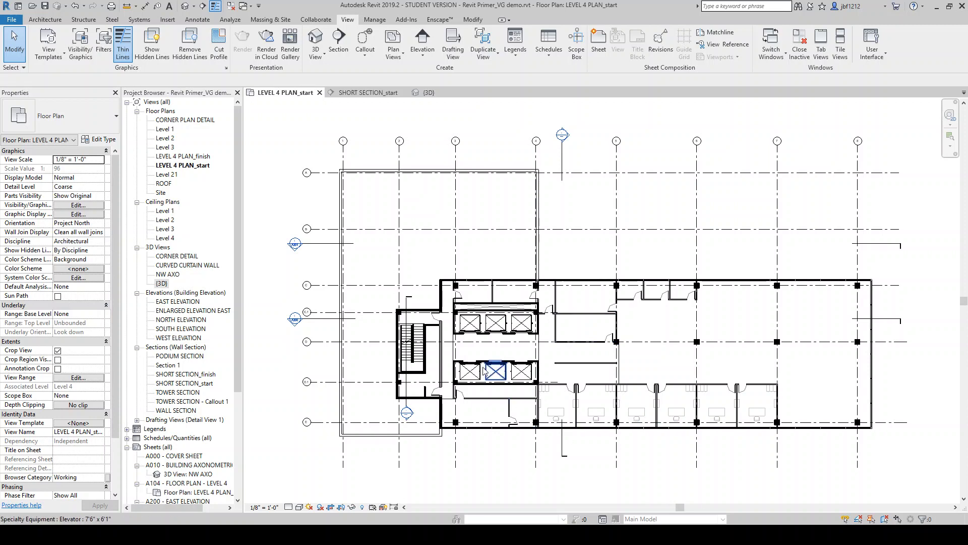
click(352, 507)
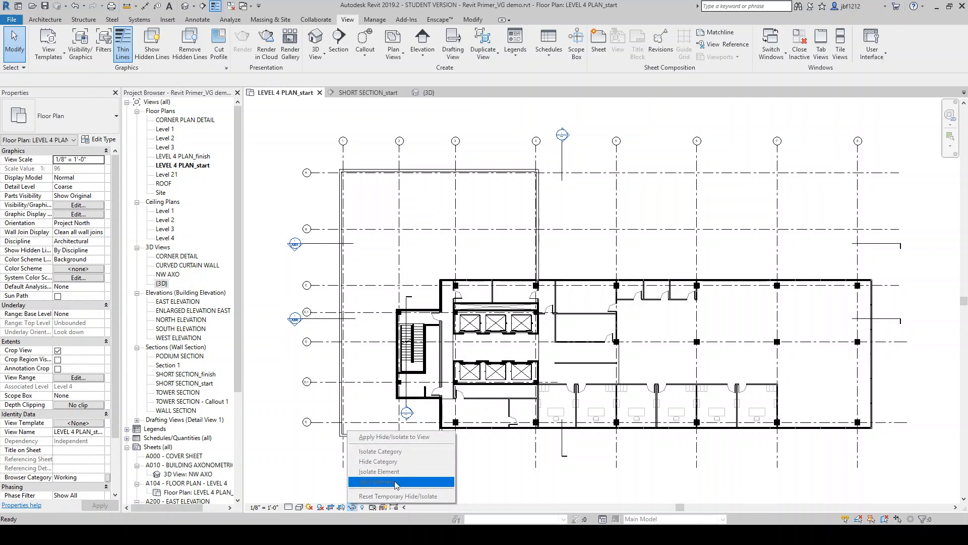
click(495, 469)
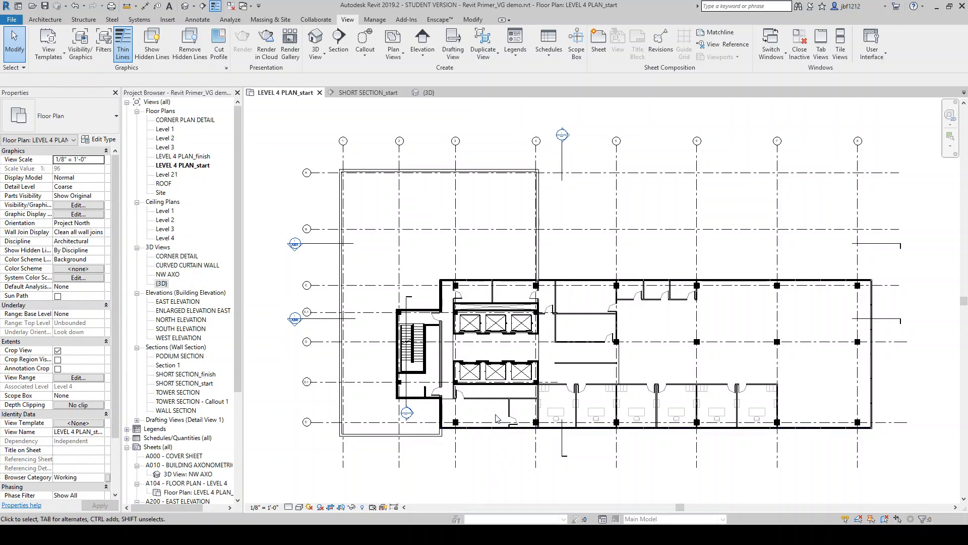
scroll(566, 394, up, 4)
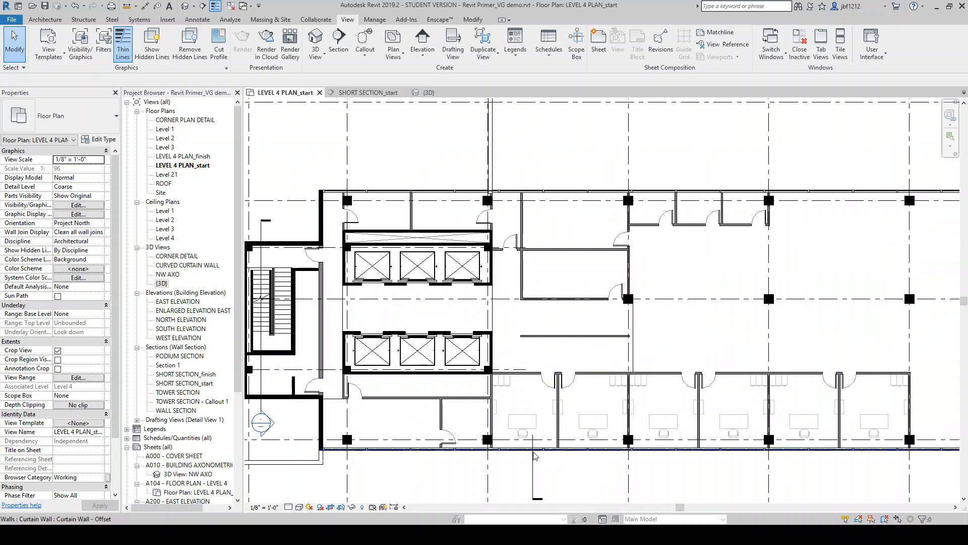
Open the 3D view and temporarily hide the Floors category using a podium floor
click(429, 92)
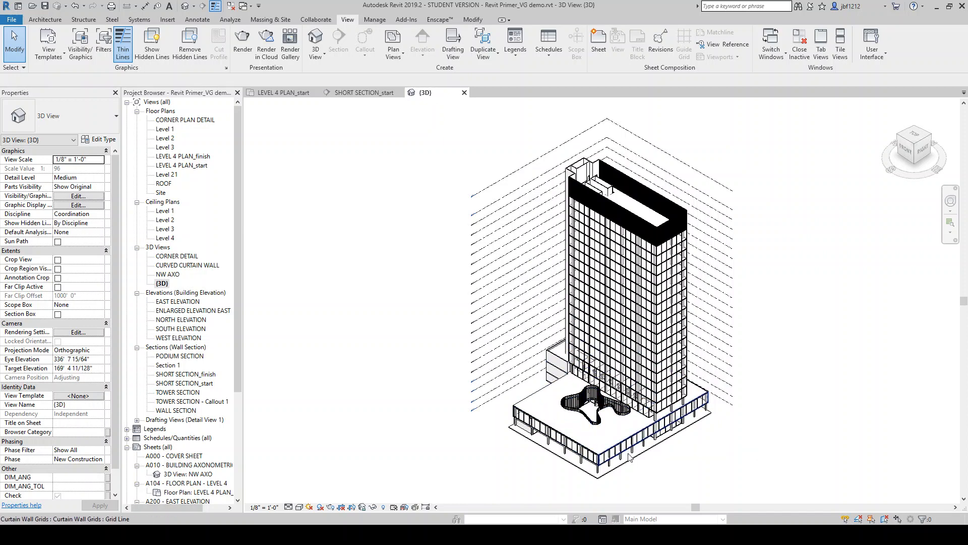
key(v)
key(h)
shift+middle_drag(653, 442, 656, 444)
scroll(657, 443, up, 5)
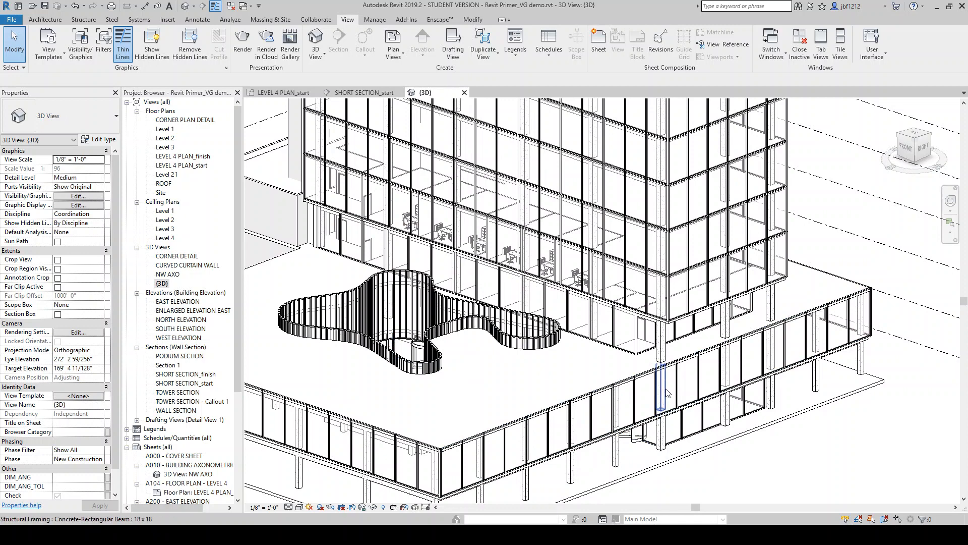
scroll(637, 446, up, 4)
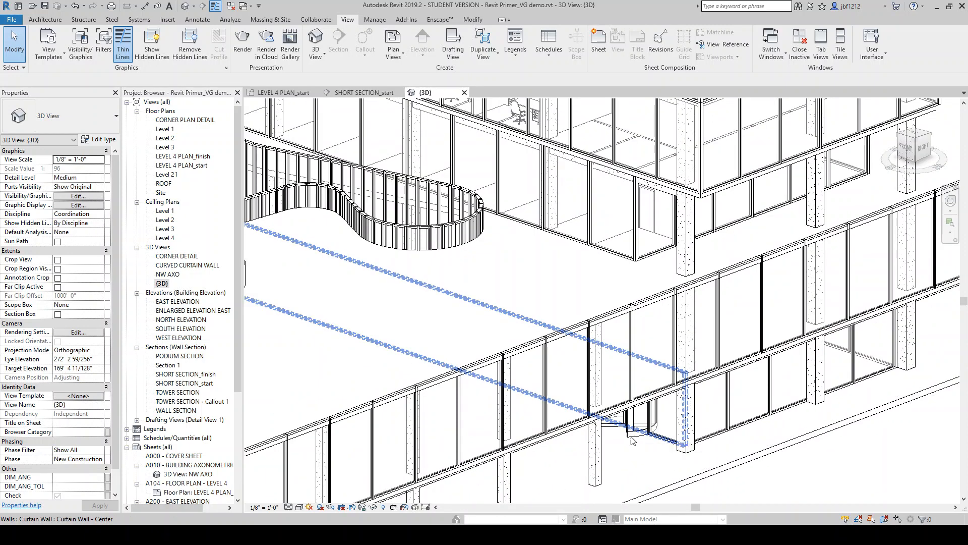
click(651, 492)
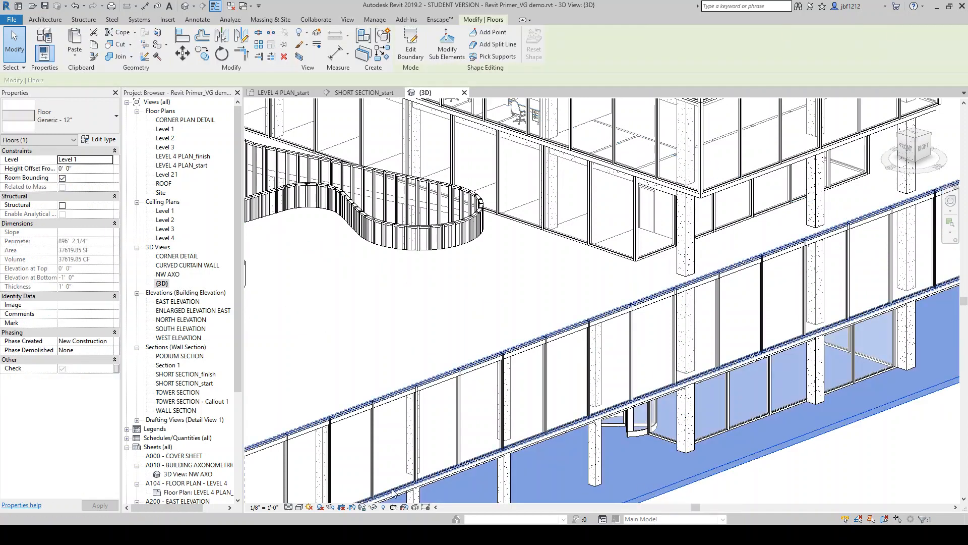
click(373, 506)
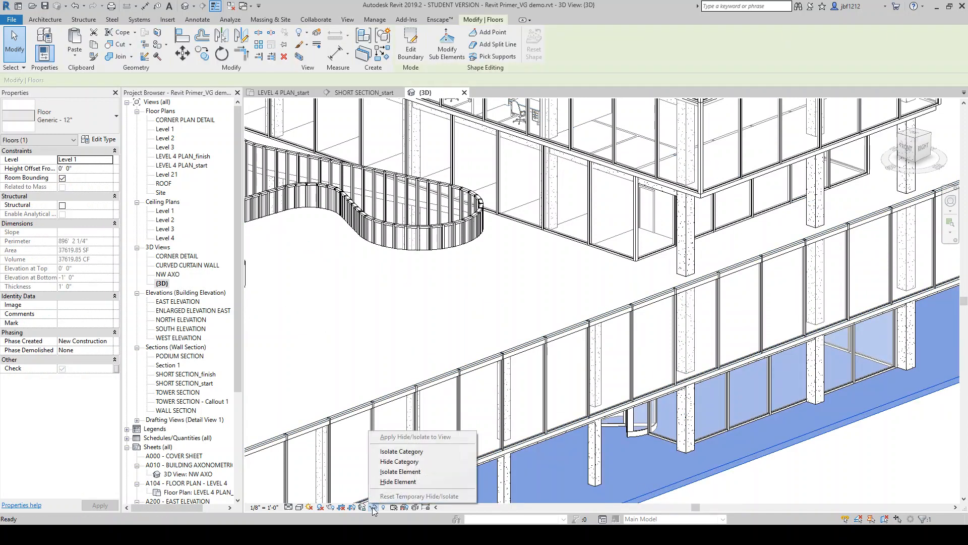
click(411, 462)
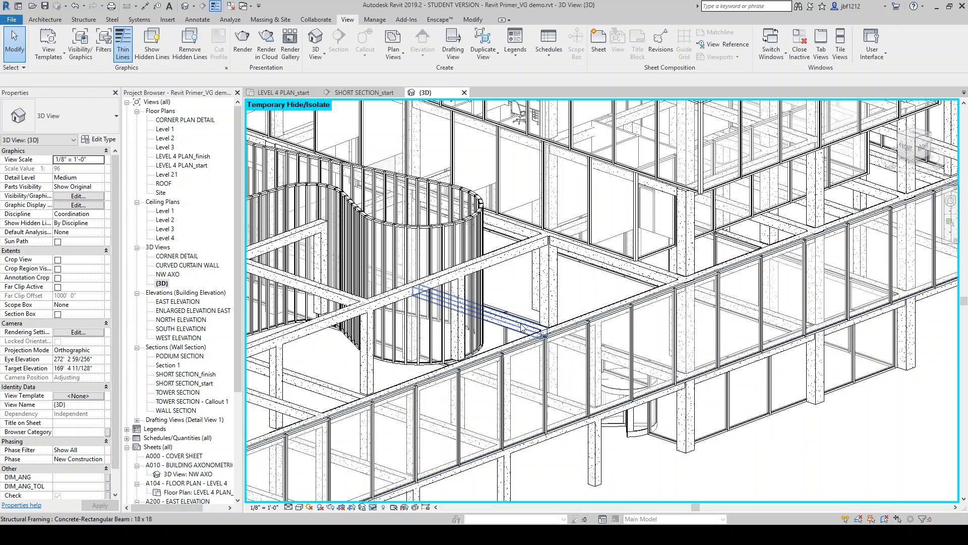
Examine the podium framing with floors hidden, then reset the temporary hide/isolate
mouse_move(527, 328)
shift+middle_down()
mouse_move(585, 388)
mouse_move(625, 403)
mouse_move(511, 336)
mouse_move(524, 271)
mouse_move(526, 320)
shift+middle_up()
scroll(563, 337, down, 3)
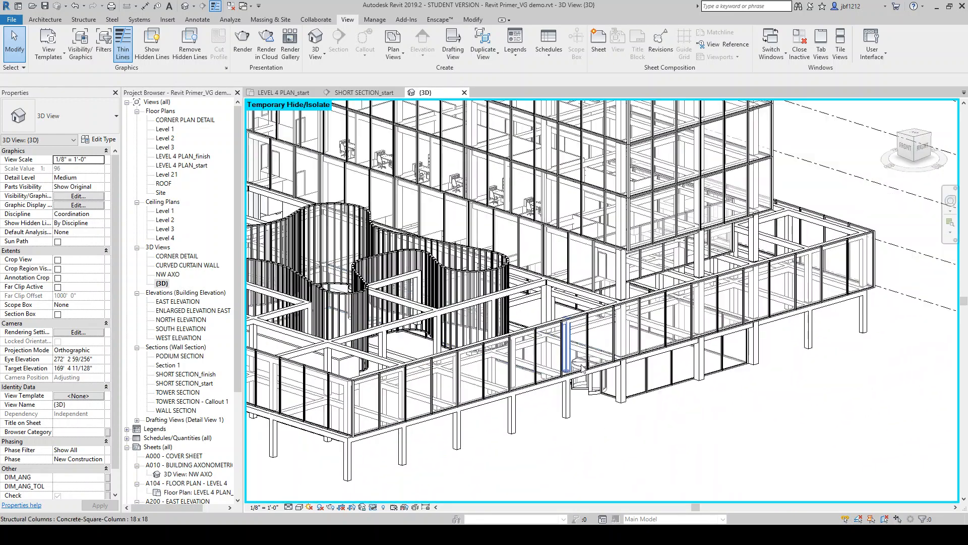
scroll(579, 374, up, 3)
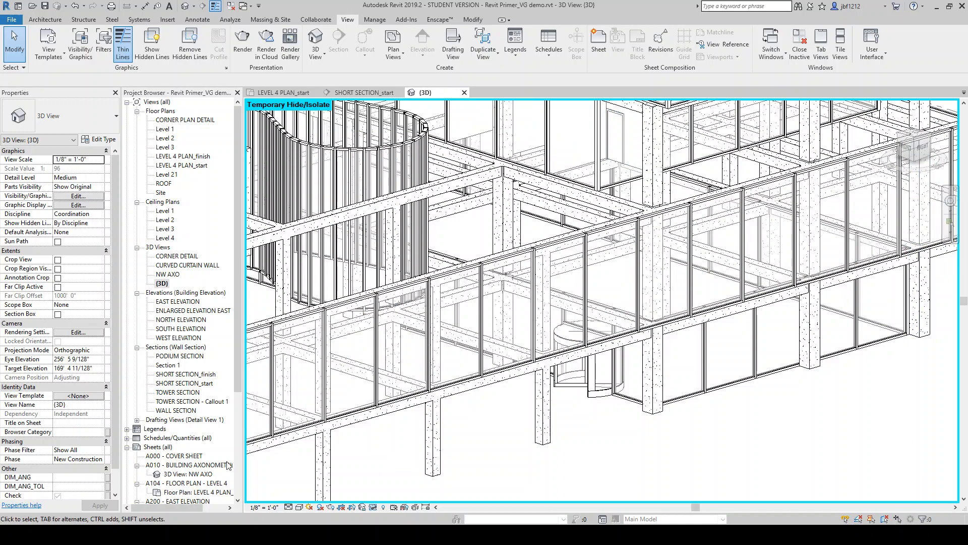
scroll(615, 404, down, 2)
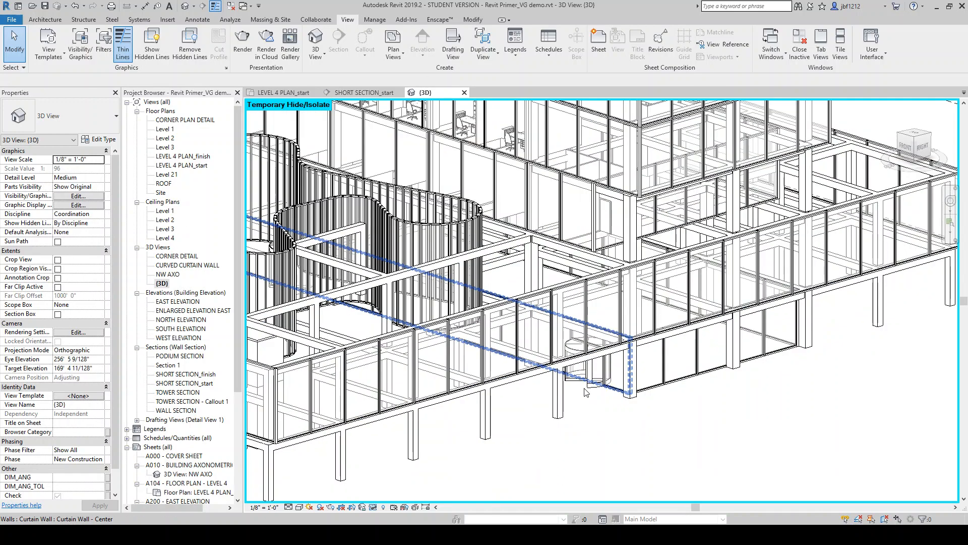
scroll(624, 416, down, 2)
scroll(624, 416, down, 2)
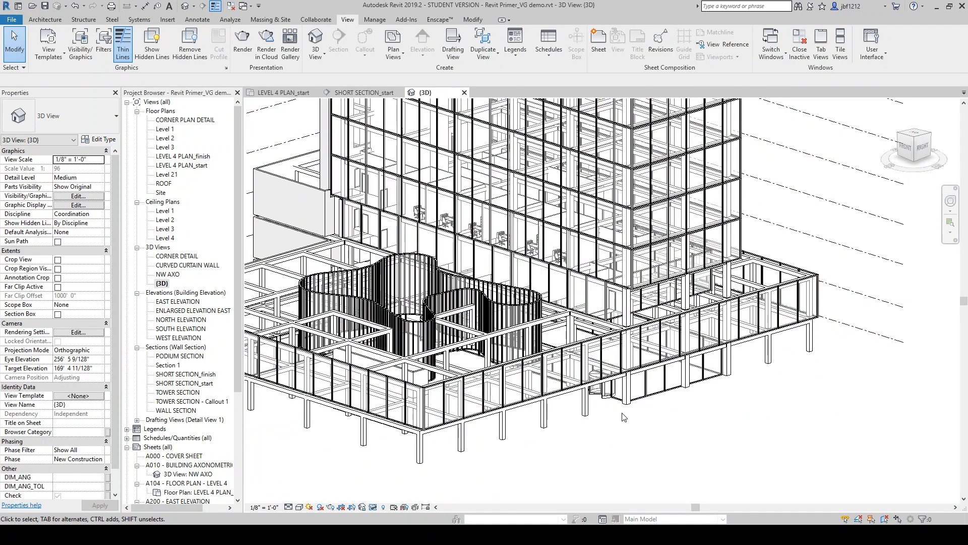
scroll(566, 356, up, 2)
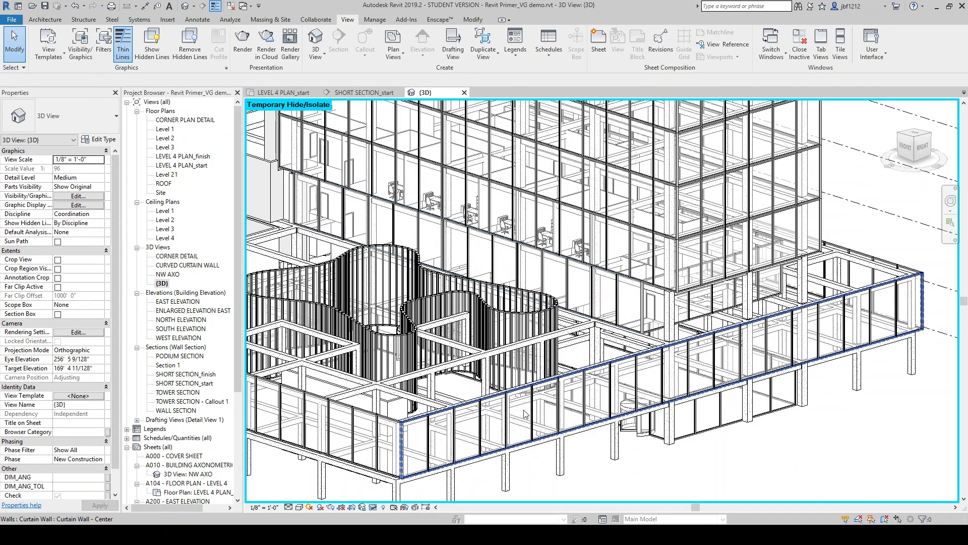
click(373, 508)
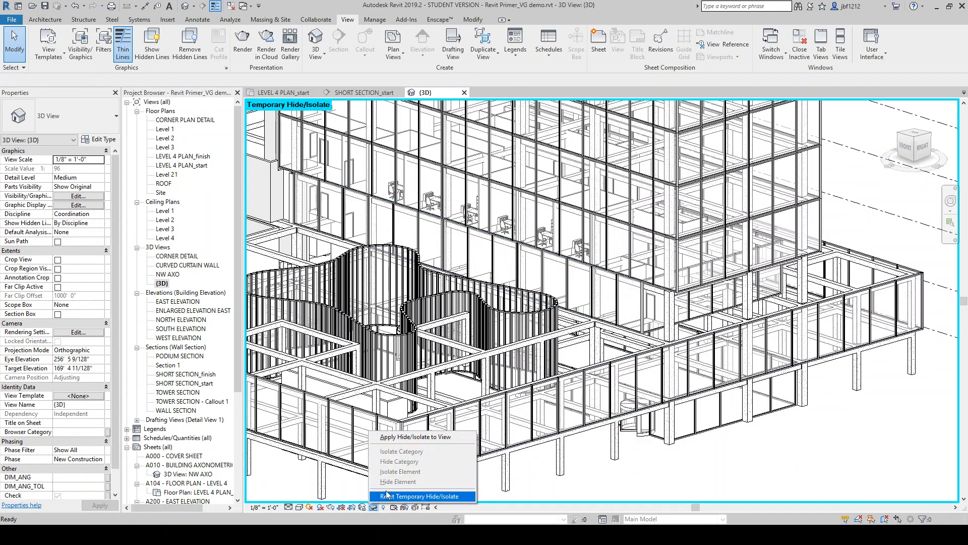
click(394, 497)
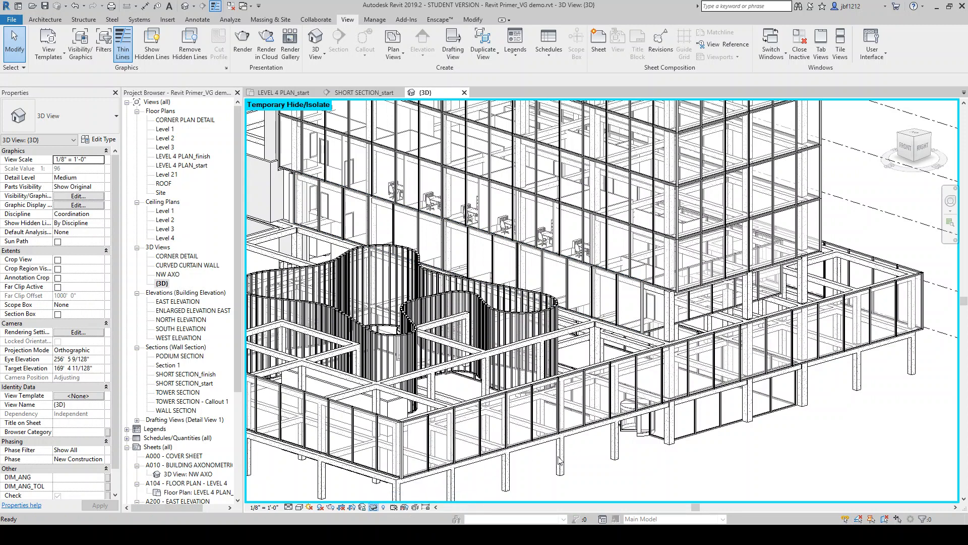
Temporarily isolate the Structural Columns category from a podium column, then reset the temporary hide/isolate
click(615, 455)
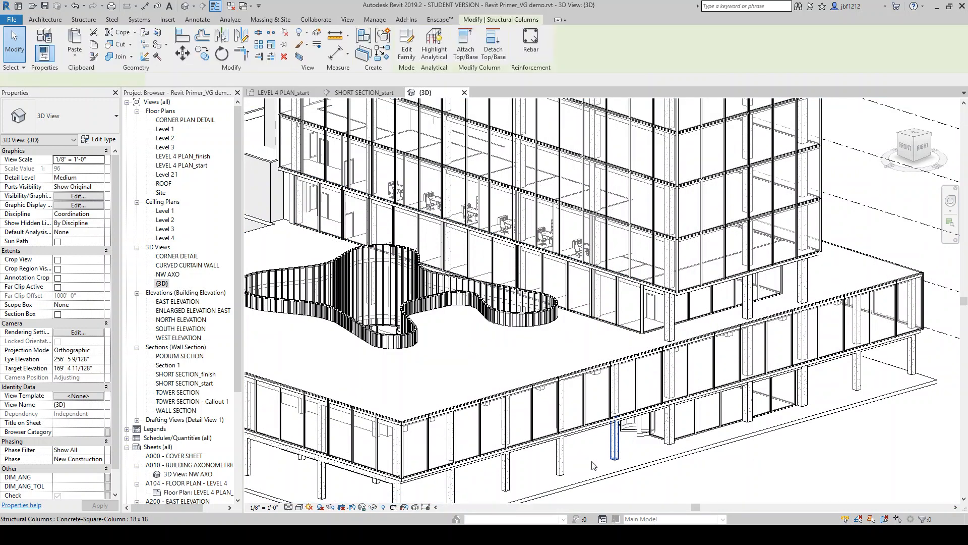
click(373, 507)
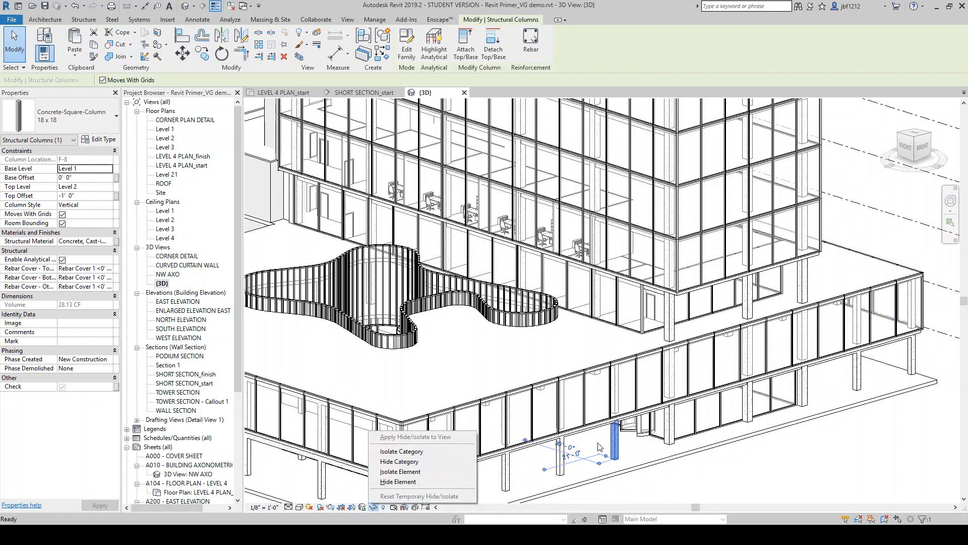
click(431, 451)
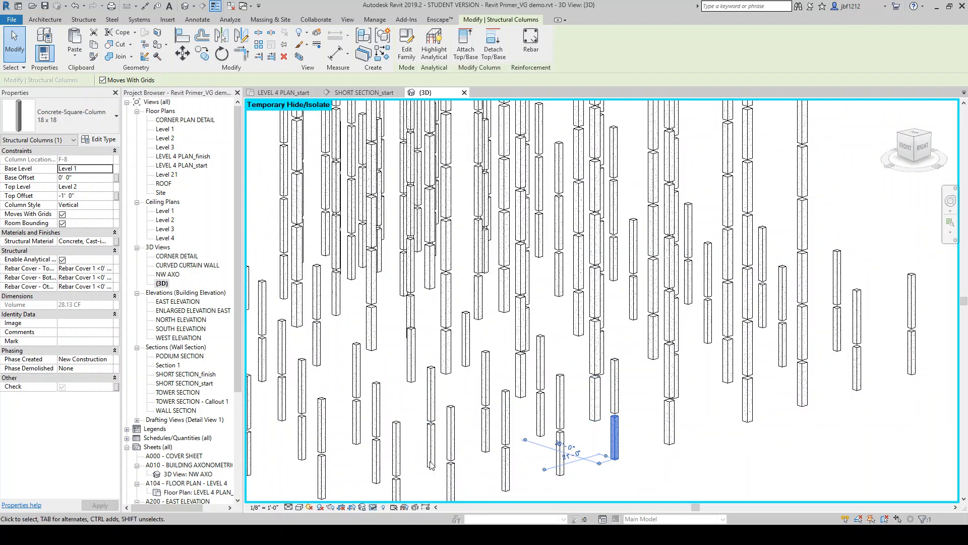
click(376, 508)
click(403, 496)
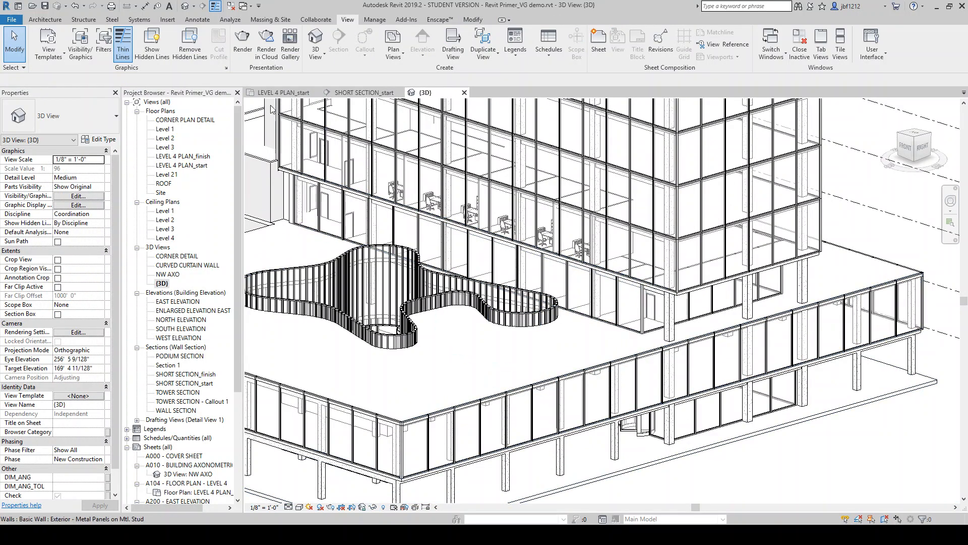
Return to the LEVEL 4 PLAN_start view and browse the Hide in View options for a partition wall
click(292, 93)
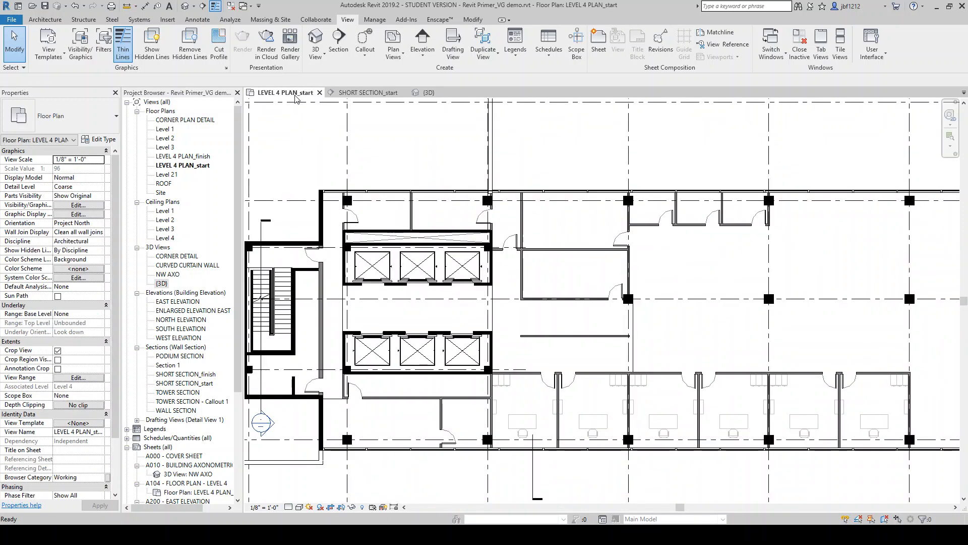
click(590, 250)
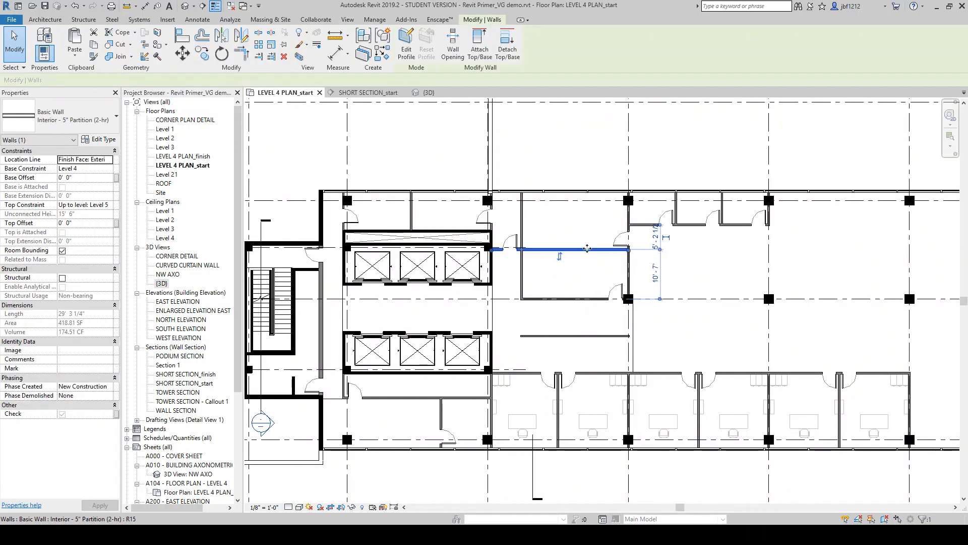
right_click(586, 250)
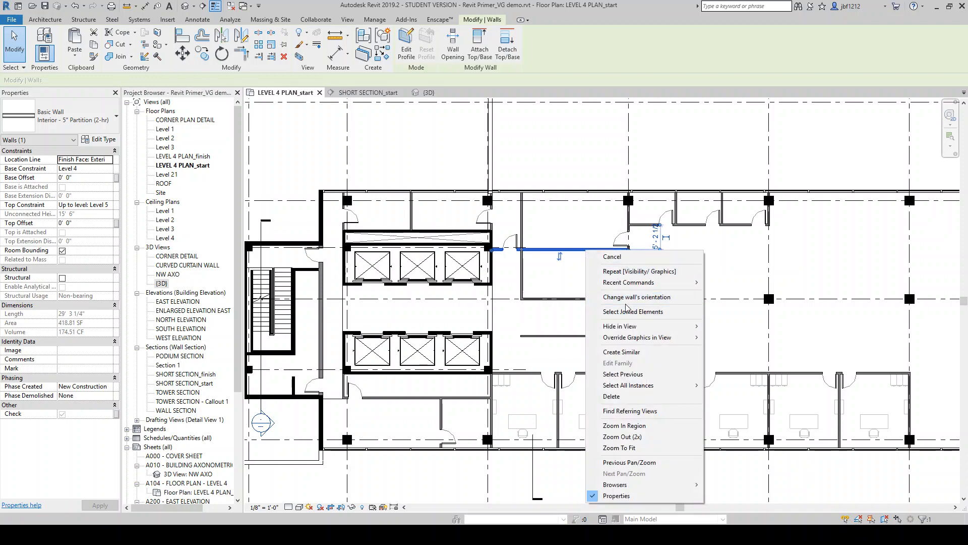
mouse_move(635, 327)
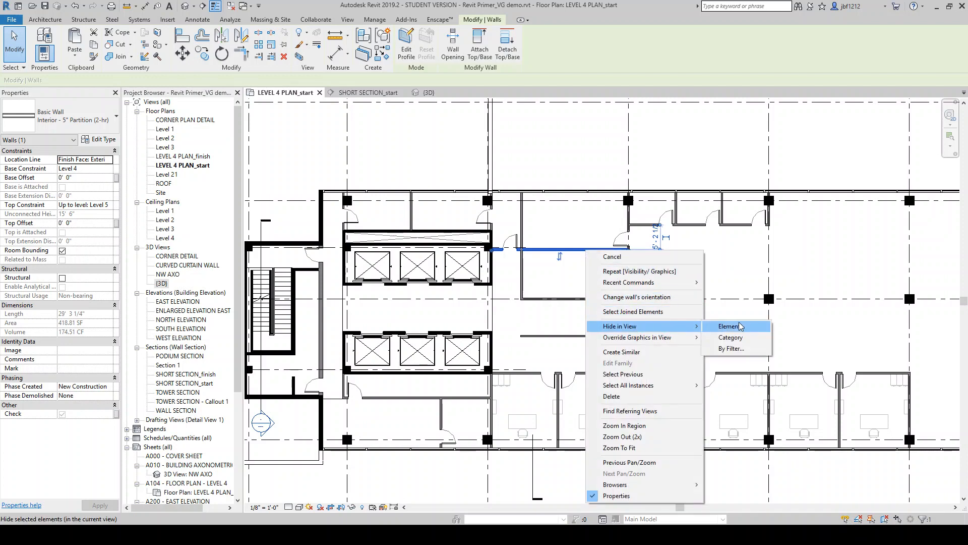
key(Escape)
scroll(606, 235, down, 2)
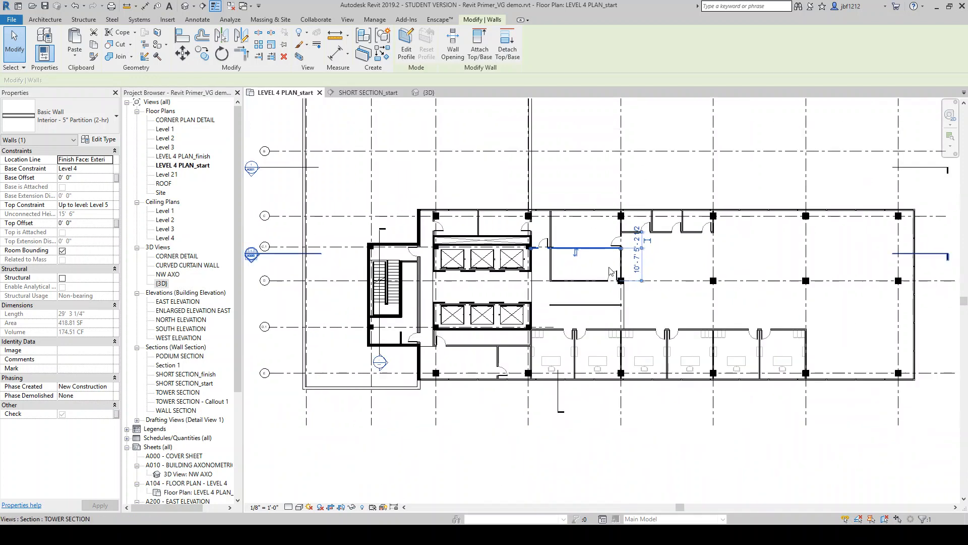
click(613, 452)
scroll(597, 299, up, 2)
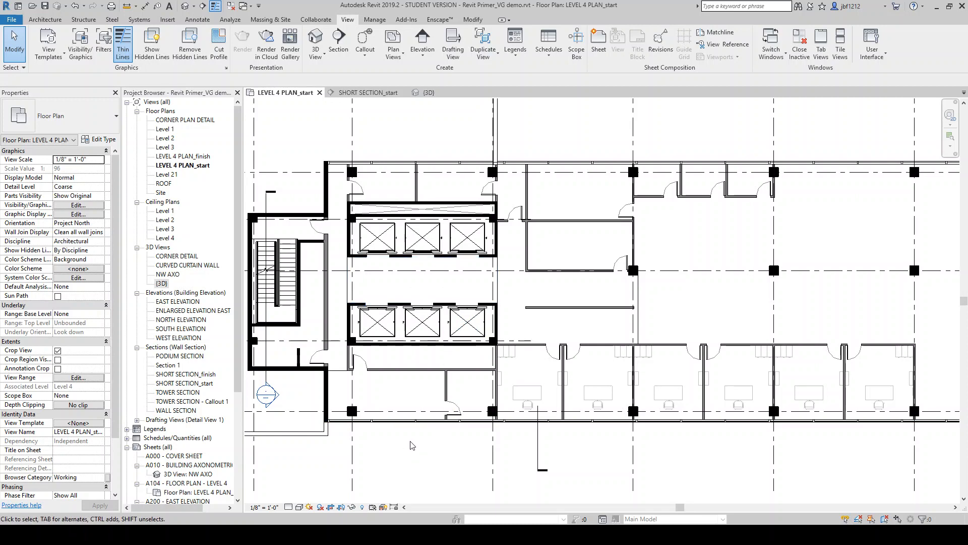
Hide the desk beside the stair core as an element in the view and turn on Reveal Hidden Elements
click(522, 403)
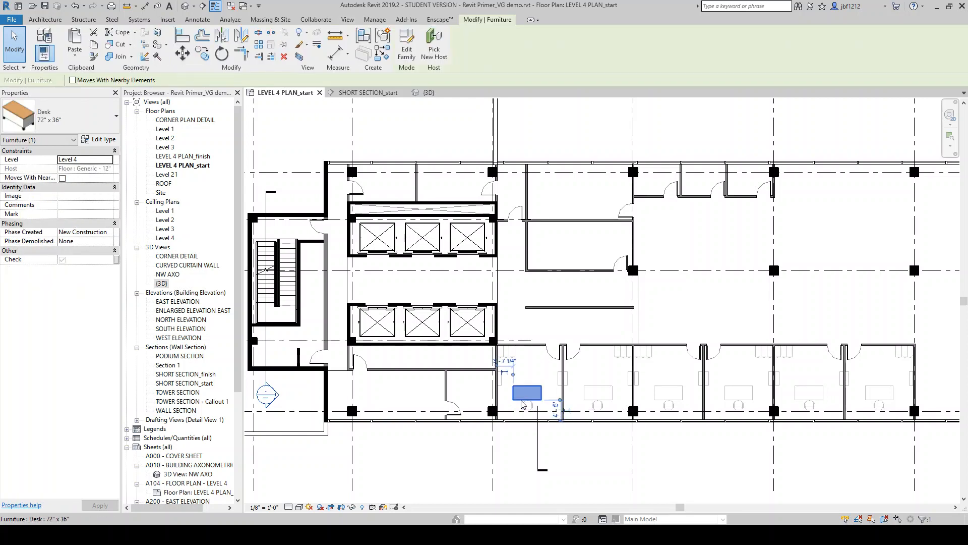
right_click(522, 403)
mouse_move(587, 225)
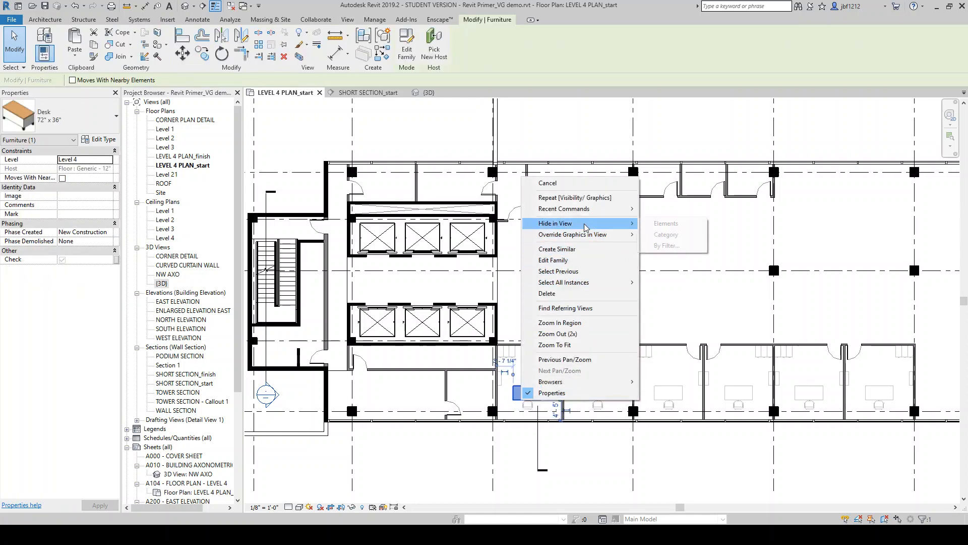
click(653, 225)
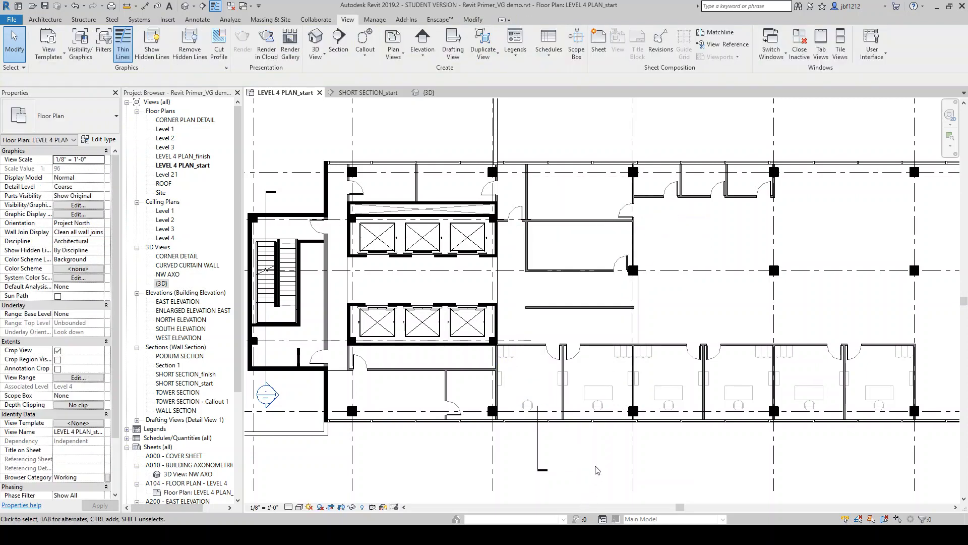
click(363, 507)
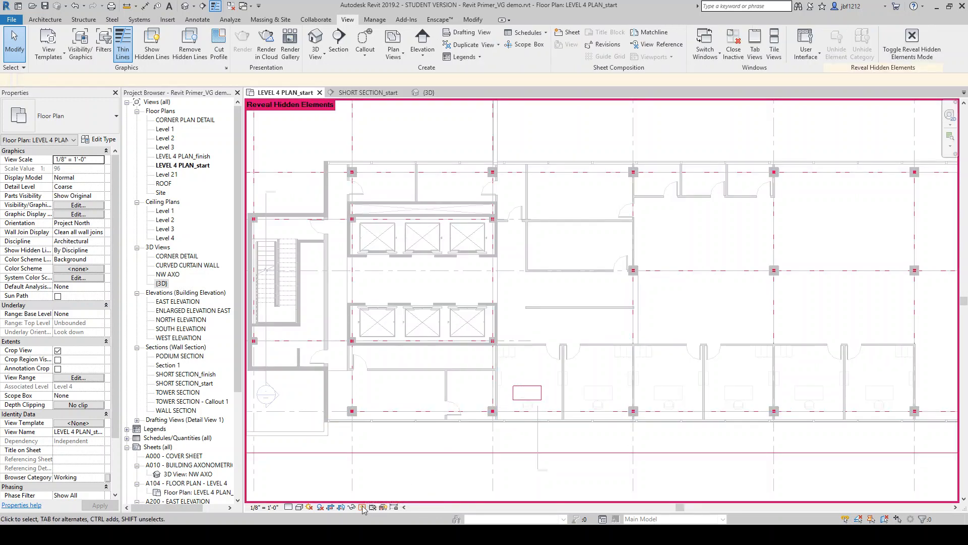
Toggle Reveal Hidden Elements off, back on, and off again to compare the hidden desk
scroll(517, 401, down, 5)
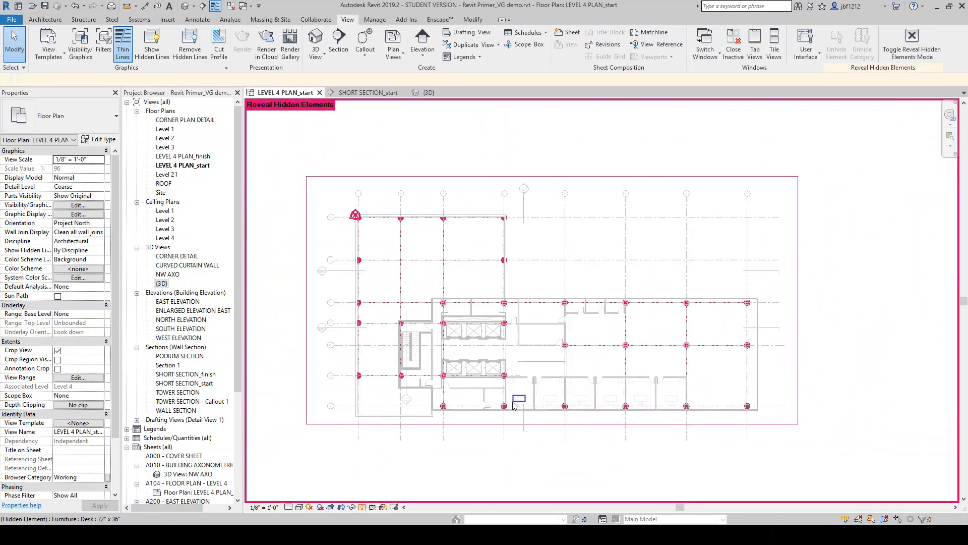
scroll(517, 402, up, 5)
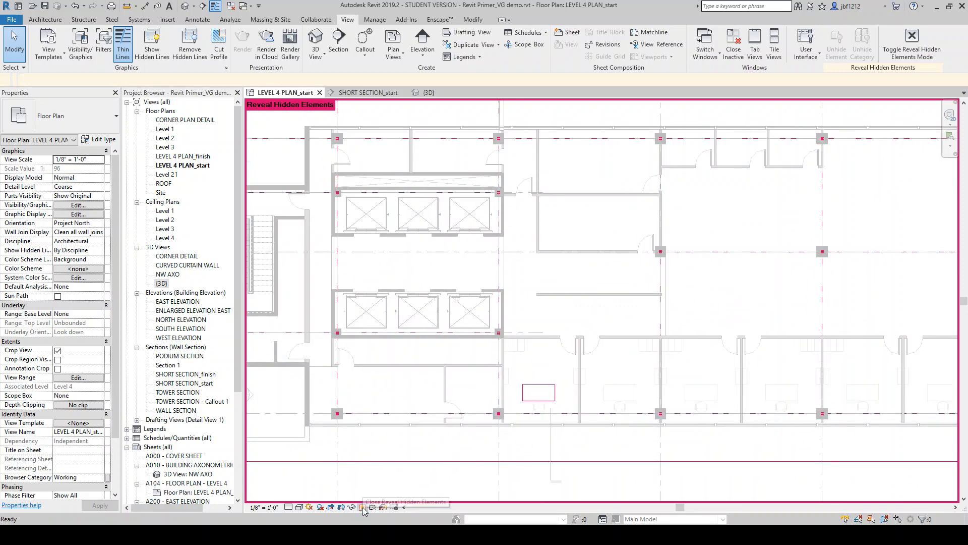
click(362, 507)
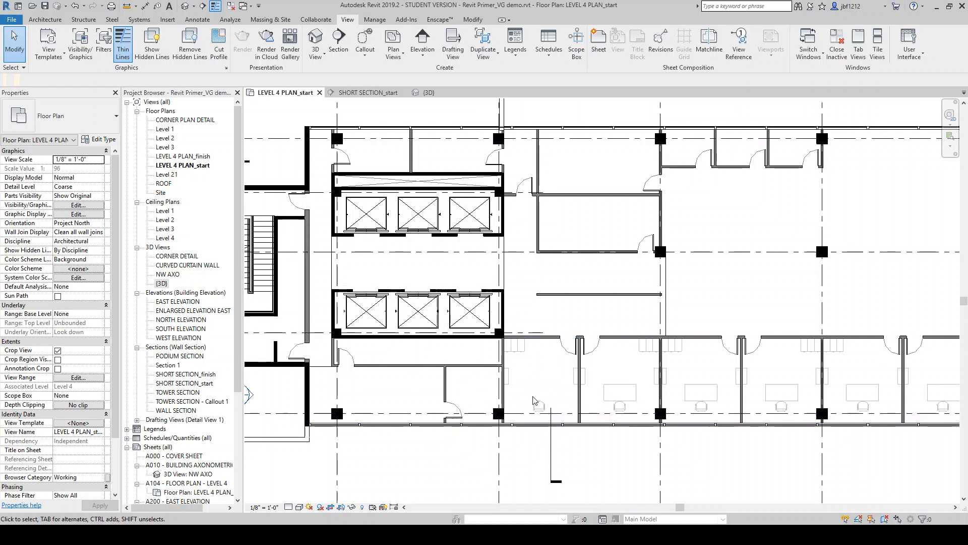
key(r)
key(h)
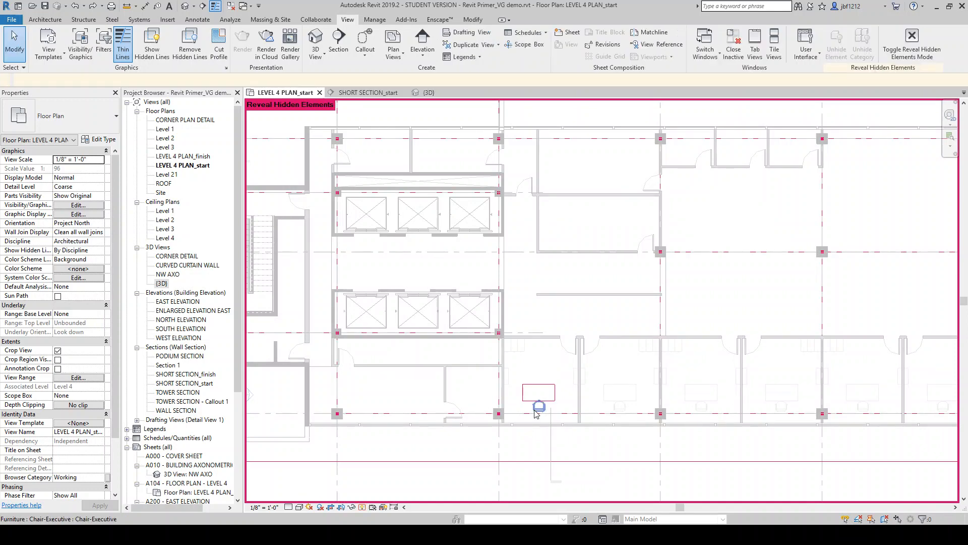
key(r)
key(h)
Open Section 1 from its marker at the stair, examine the stair section, and close its tab
scroll(536, 414, down, 1)
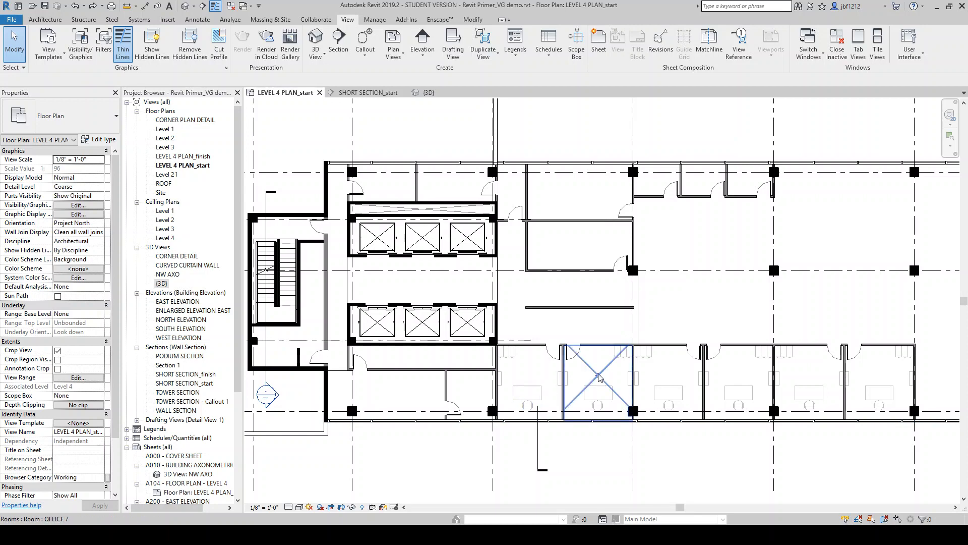
scroll(598, 411, down, 2)
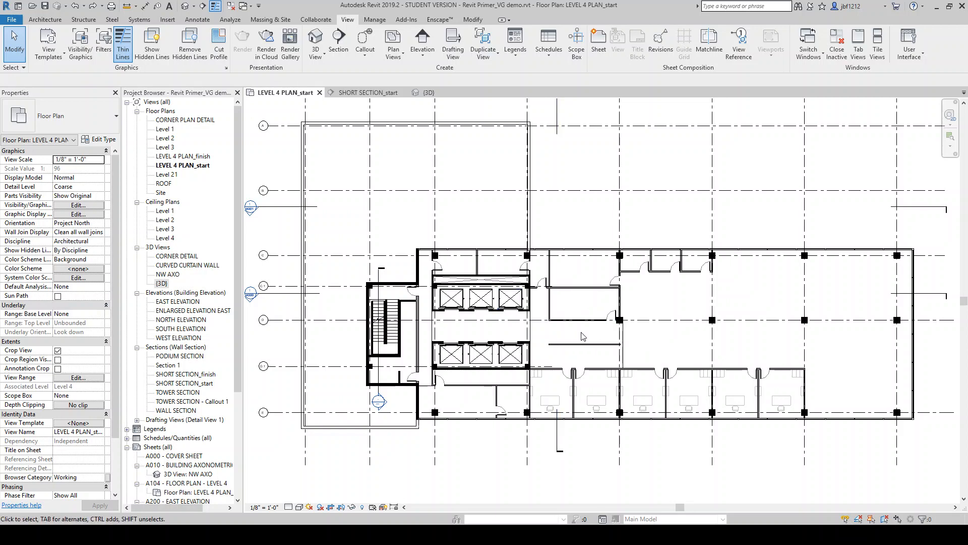
scroll(454, 353, up, 1)
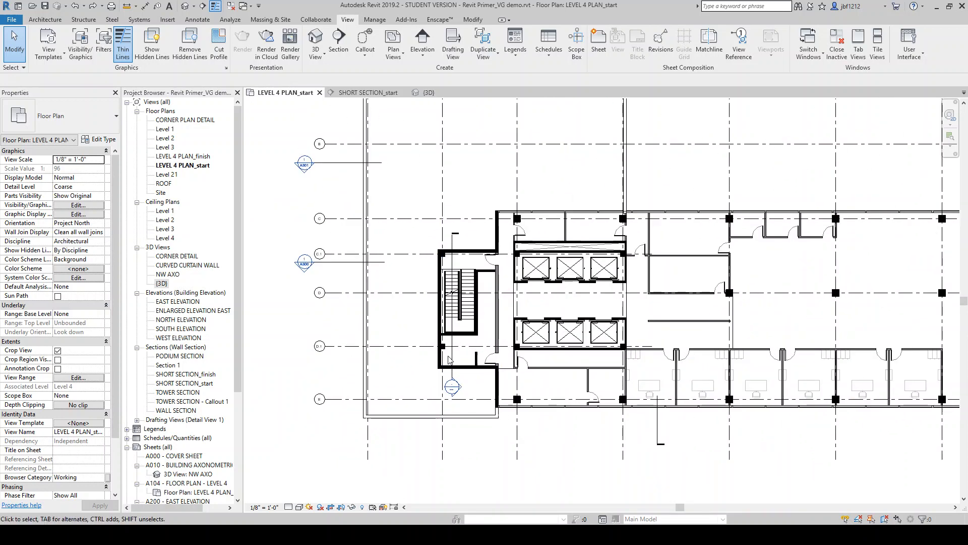
click(450, 359)
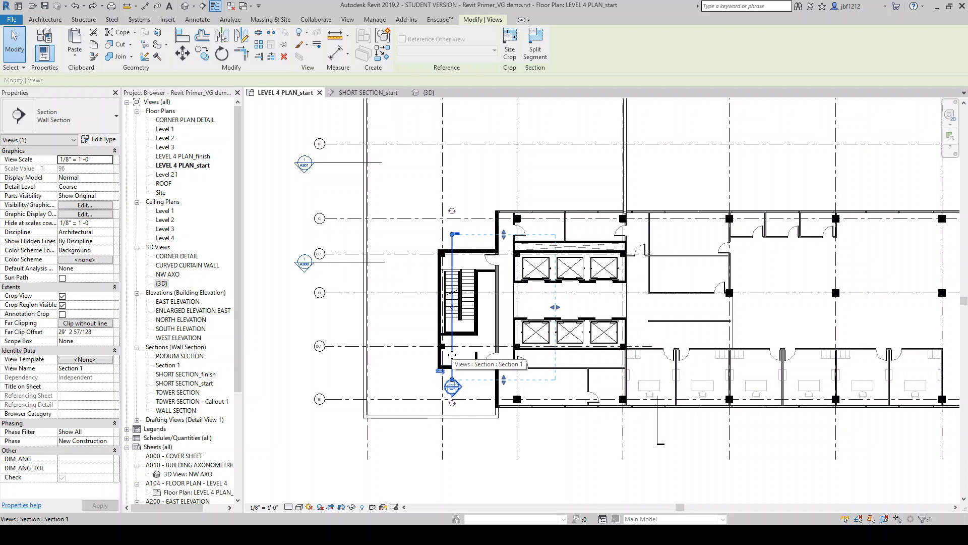
right_click(452, 354)
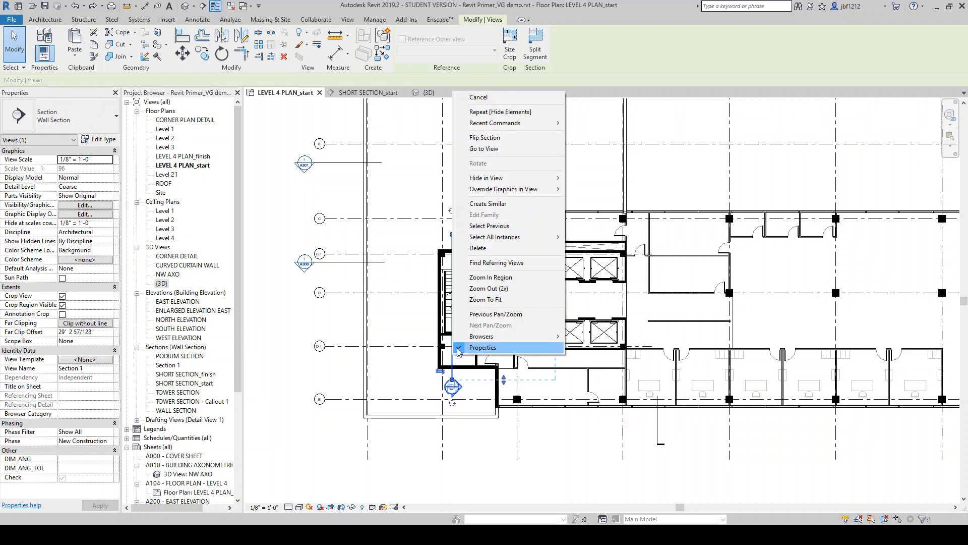
click(496, 149)
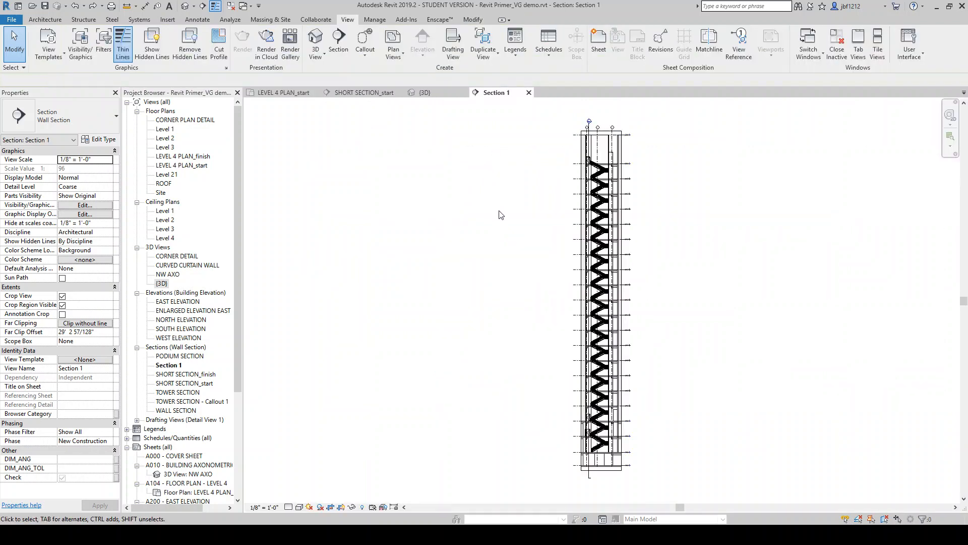
scroll(590, 302, up, 5)
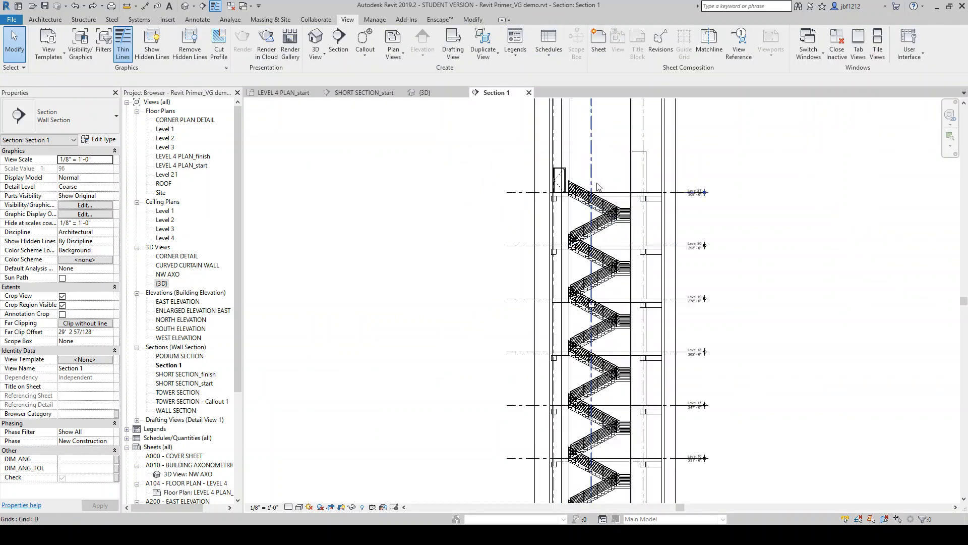
scroll(611, 172, down, 4)
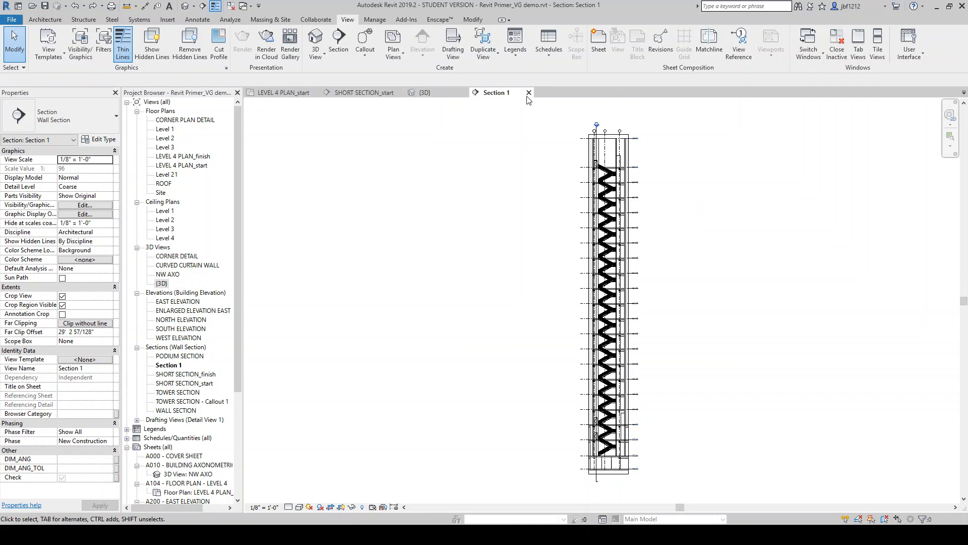
click(528, 93)
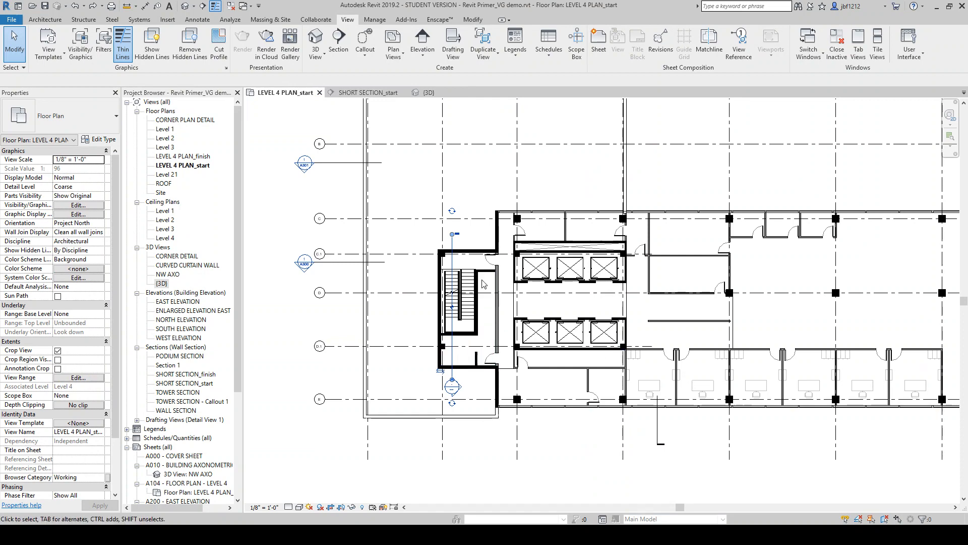
Hide the stair's Section 1 marker as an element in the LEVEL 4 PLAN_start view
right_click(452, 359)
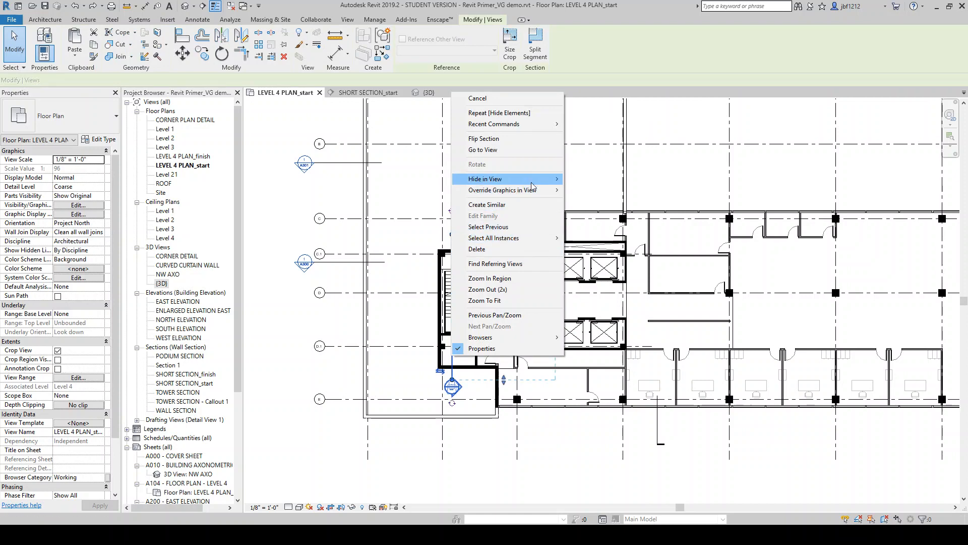
mouse_move(532, 187)
click(591, 179)
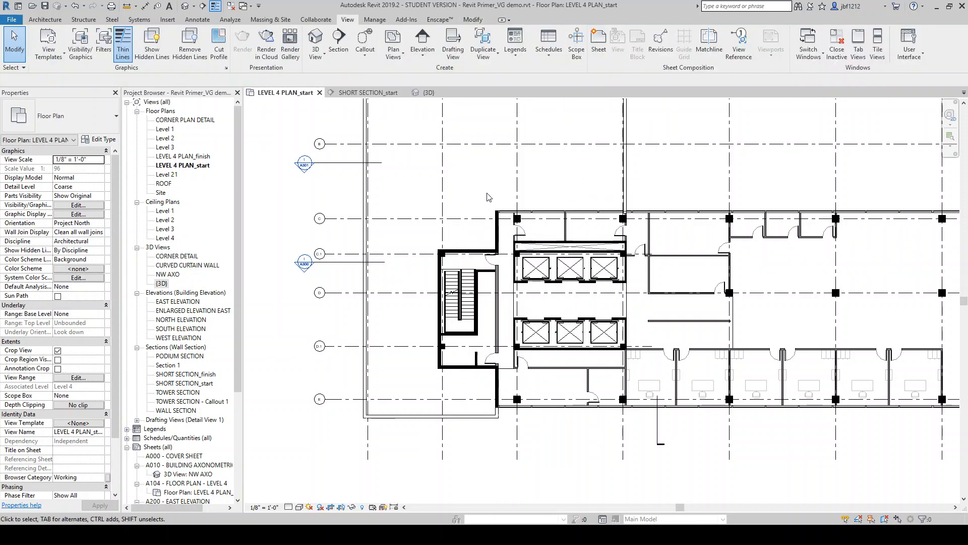
Tag all untagged rooms in the current view using Room Tags
scroll(484, 297, down, 2)
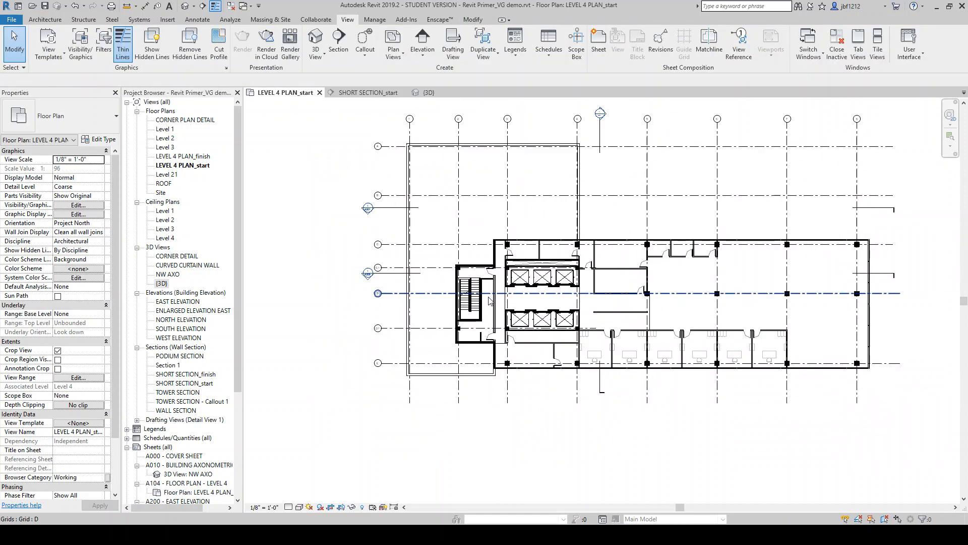
scroll(490, 301, up, 4)
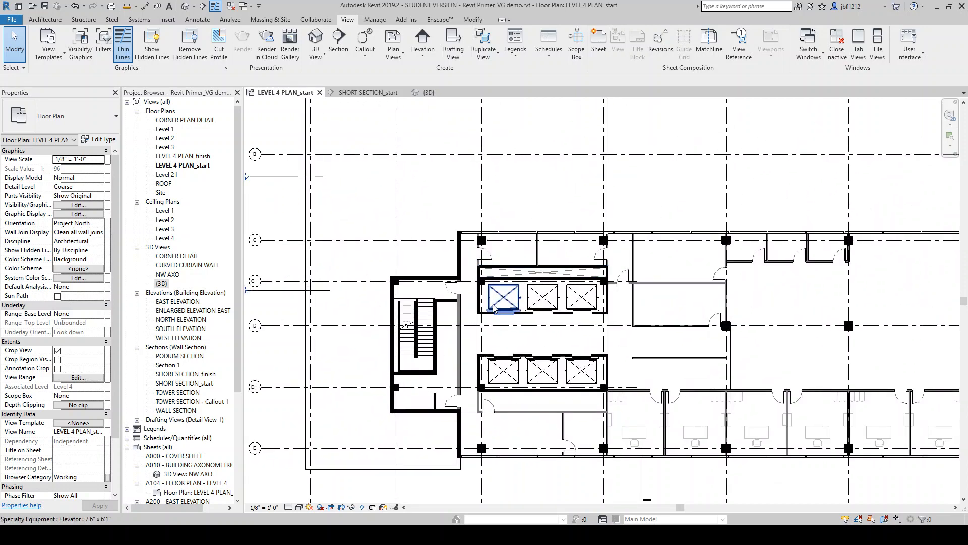
scroll(448, 302, down, 2)
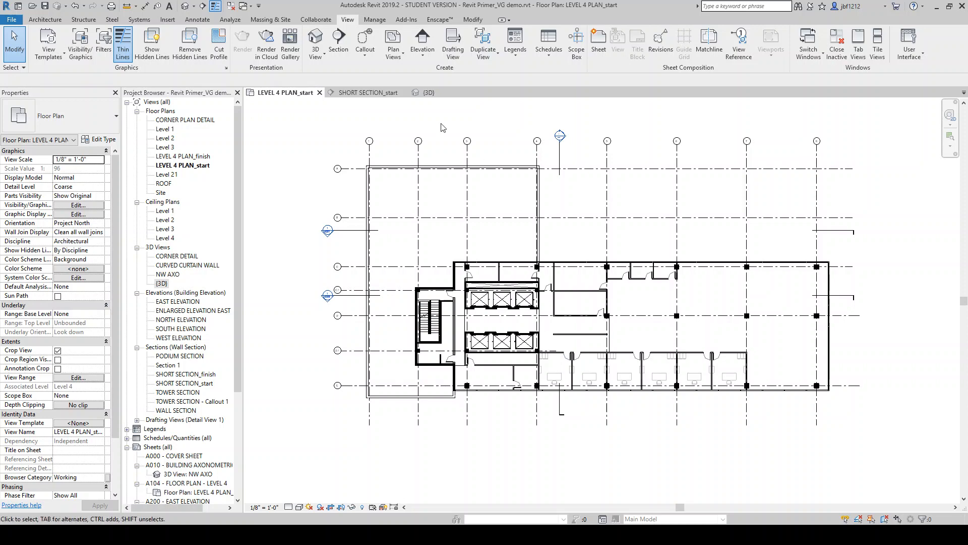
click(200, 22)
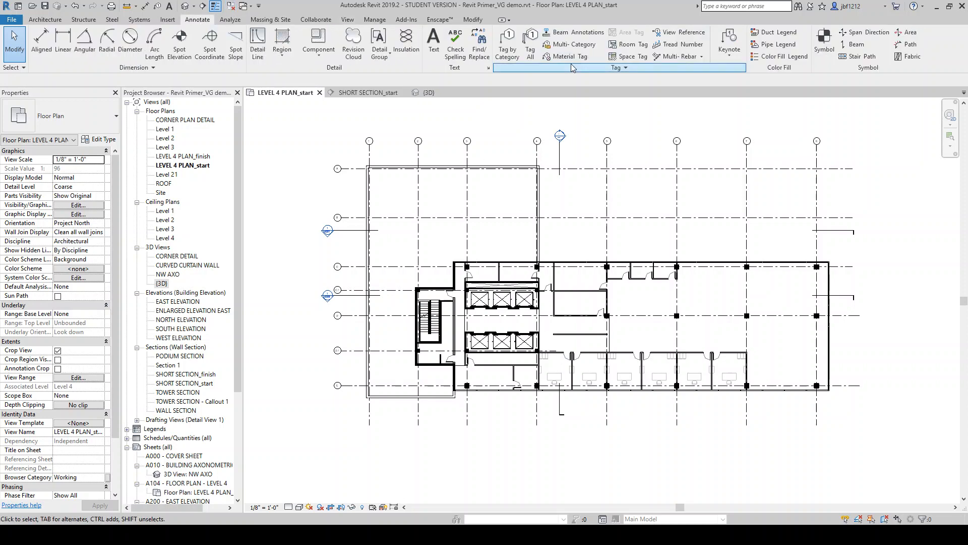
click(530, 51)
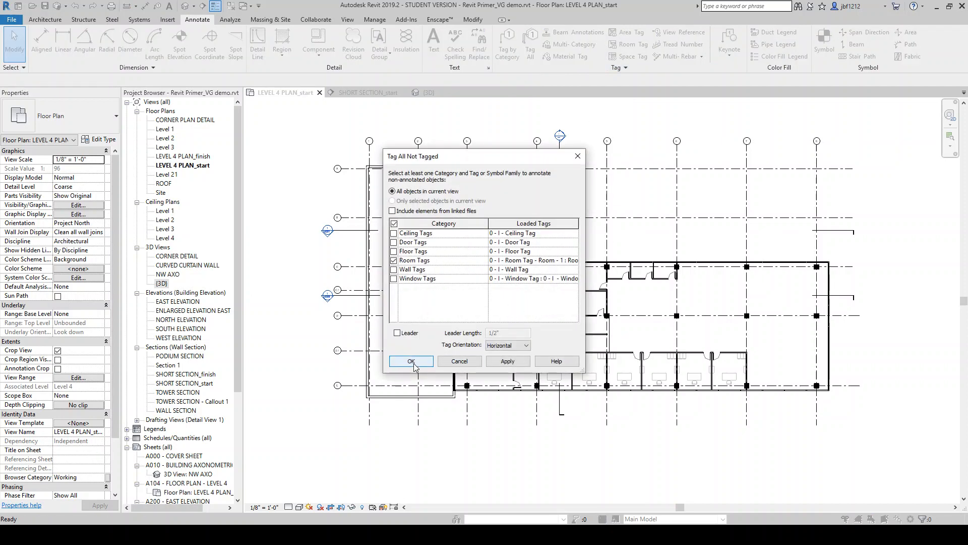
click(412, 362)
Place an aligned dimension across the lounge from the IT room wall to the exterior mullion
scroll(509, 245, up, 5)
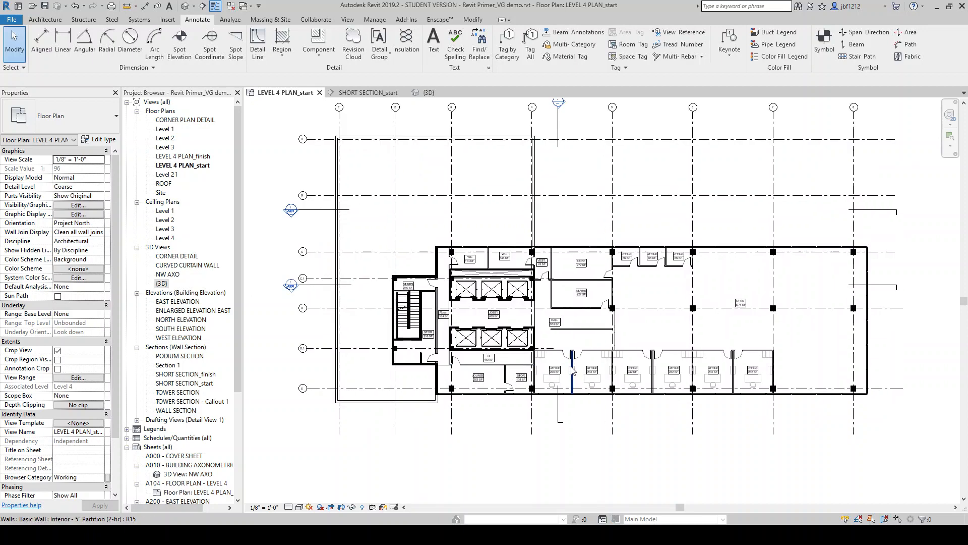
scroll(504, 328, down, 5)
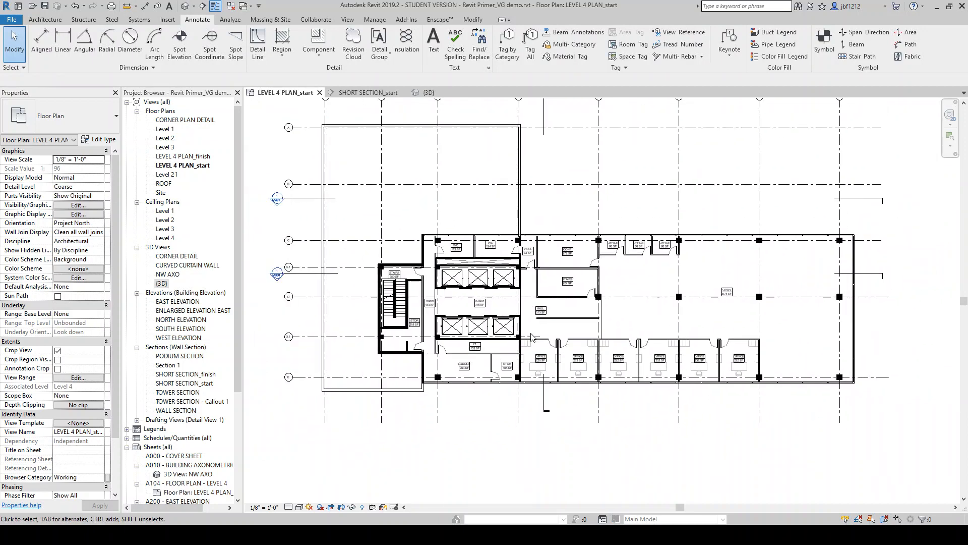
scroll(507, 346, up, 6)
key(d)
key(i)
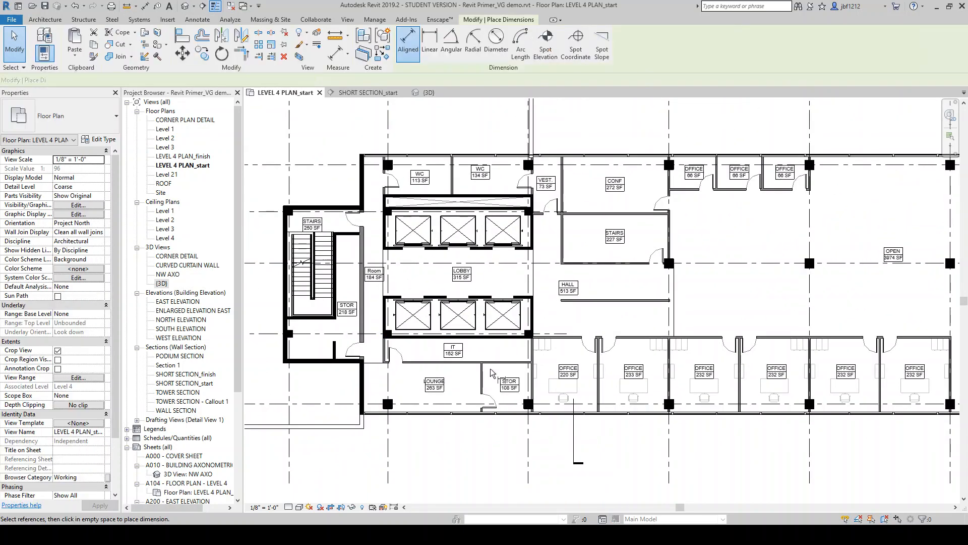
scroll(456, 364, up, 2)
scroll(465, 366, up, 2)
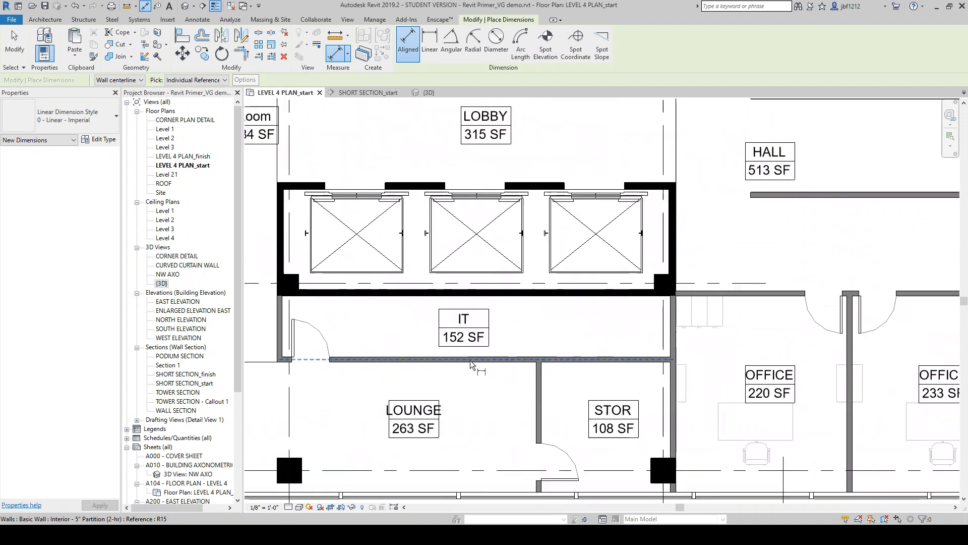
click(472, 359)
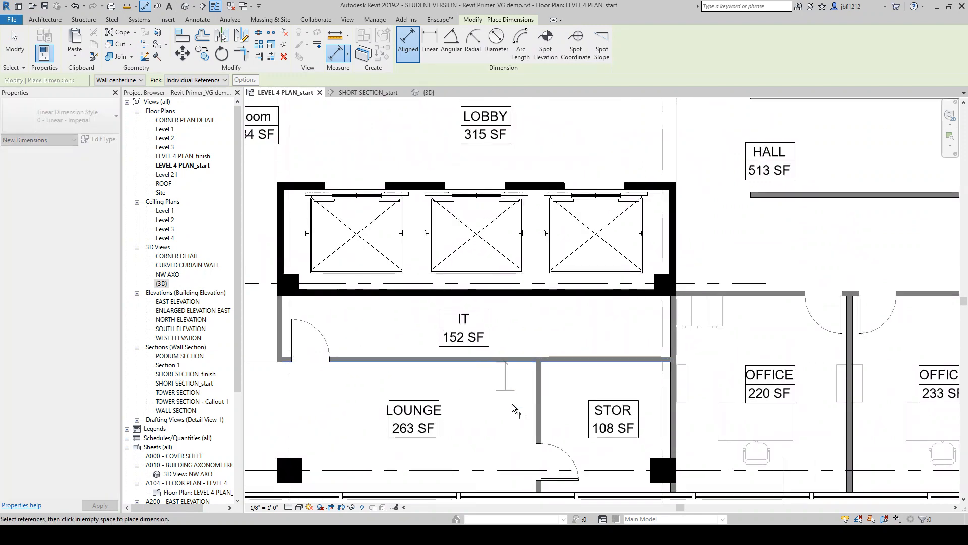
click(494, 492)
click(497, 426)
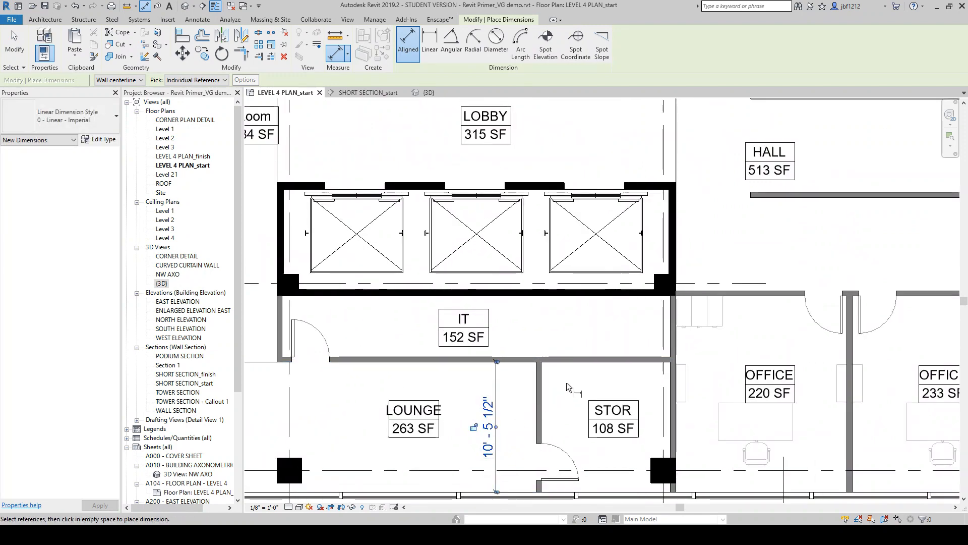
Dimension the storage room's width between its side walls and its depth to the exterior mullion
click(542, 381)
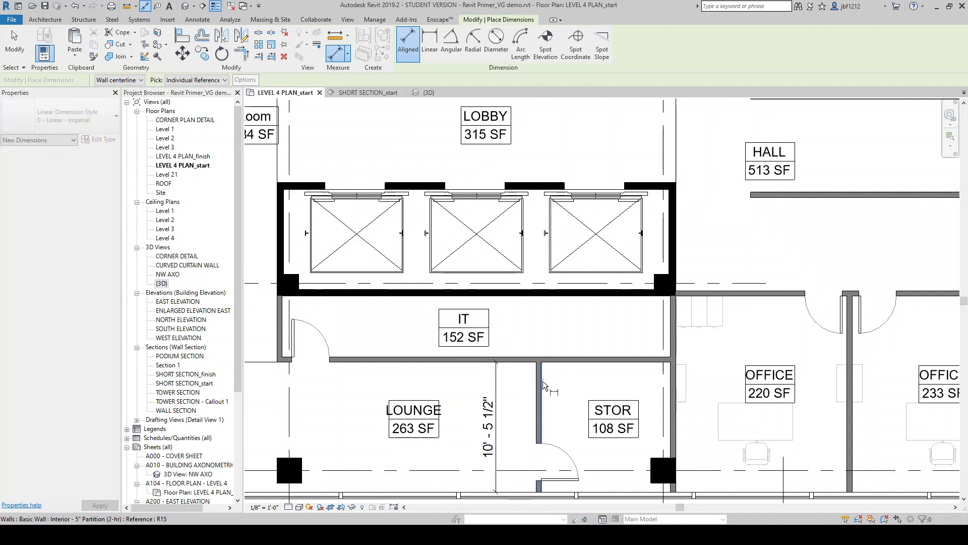
click(671, 387)
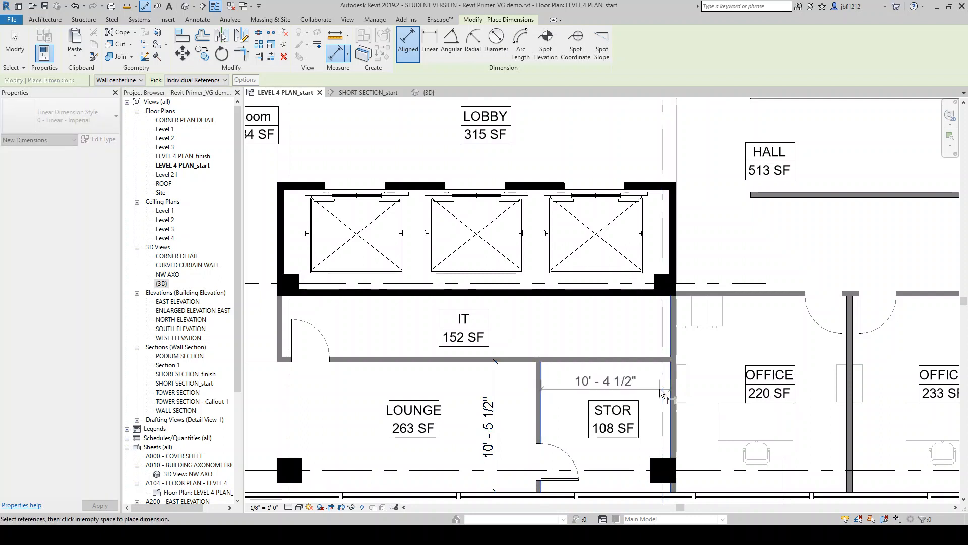
click(634, 385)
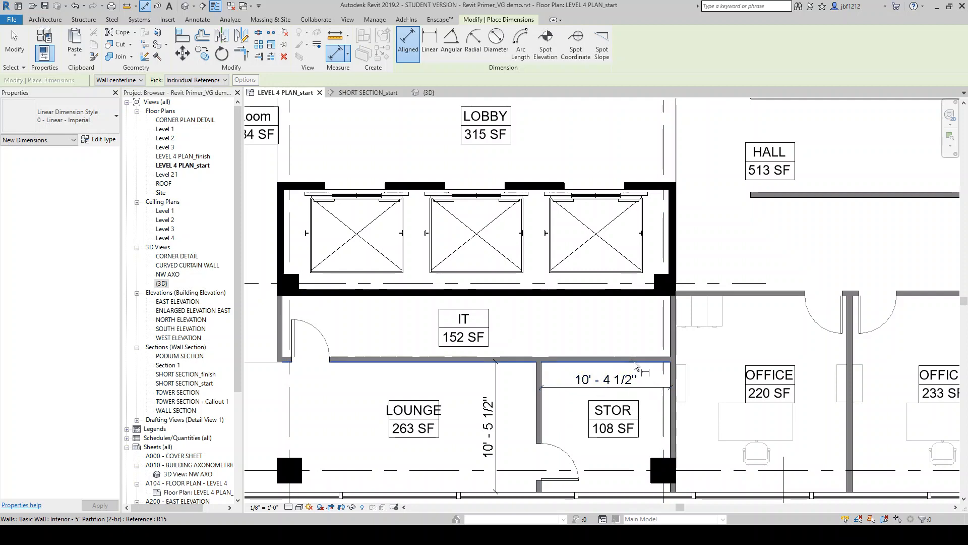
click(650, 362)
click(650, 473)
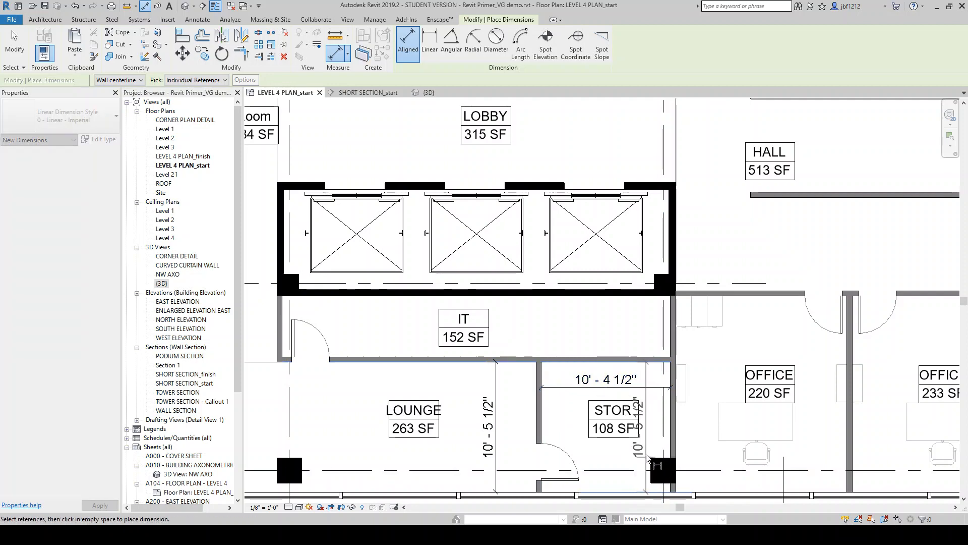
click(655, 439)
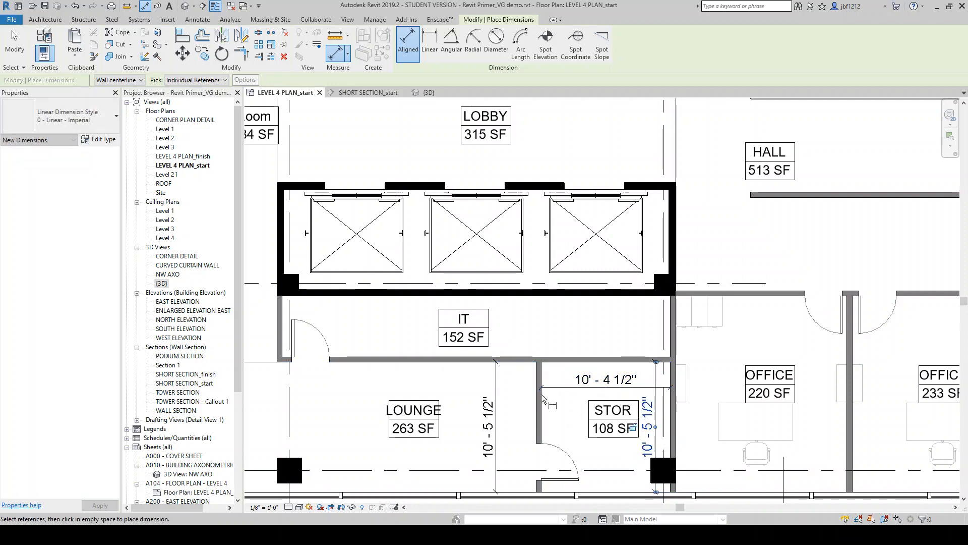
scroll(550, 399, down, 2)
key(Escape)
scroll(613, 364, down, 4)
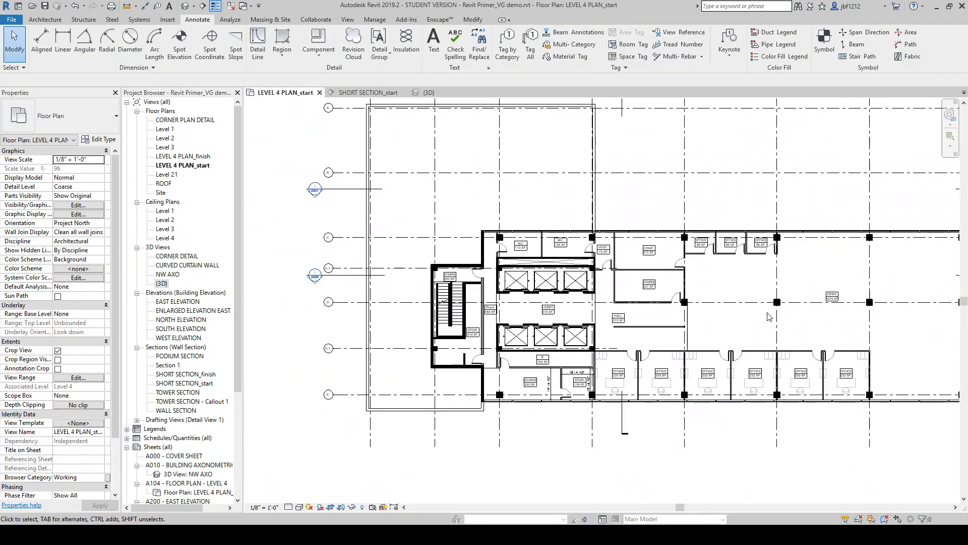
scroll(690, 337, up, 3)
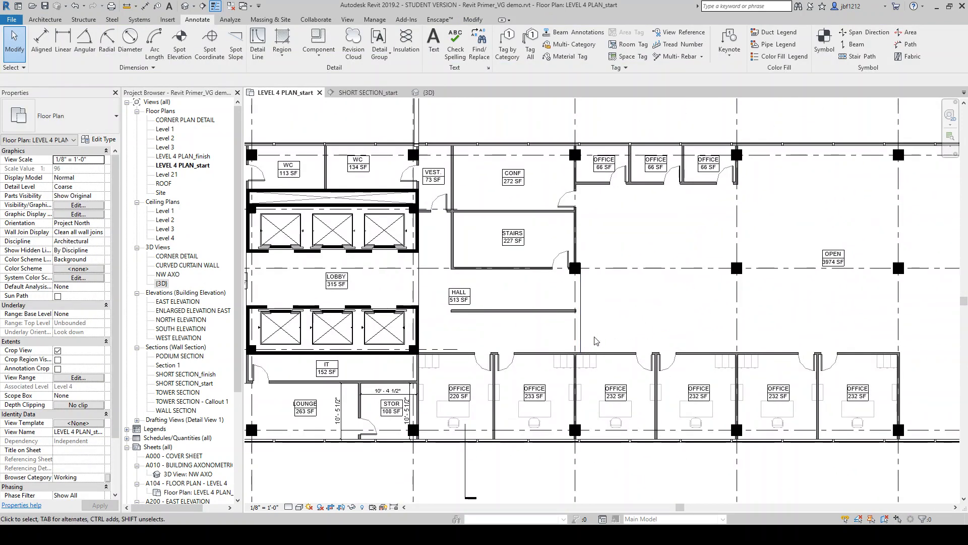
scroll(599, 349, down, 2)
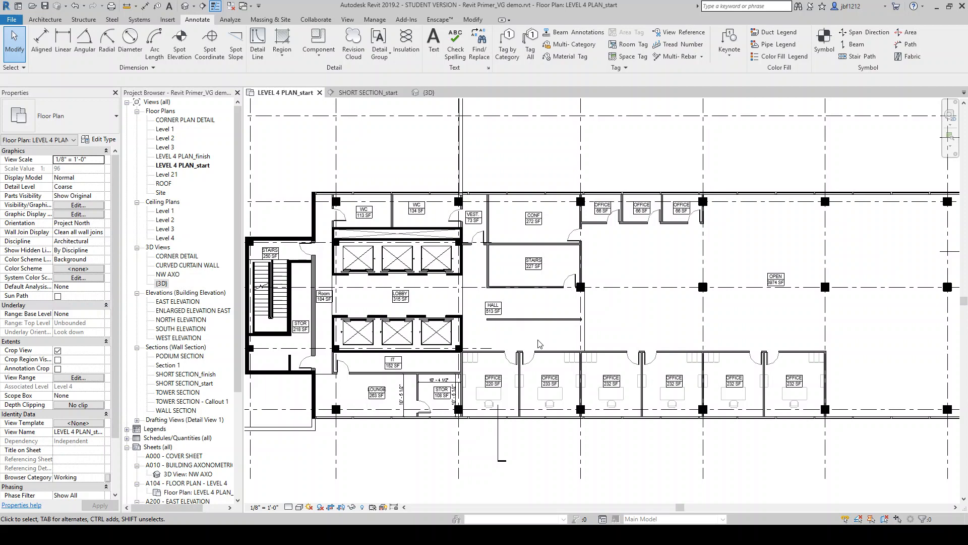
scroll(538, 344, down, 2)
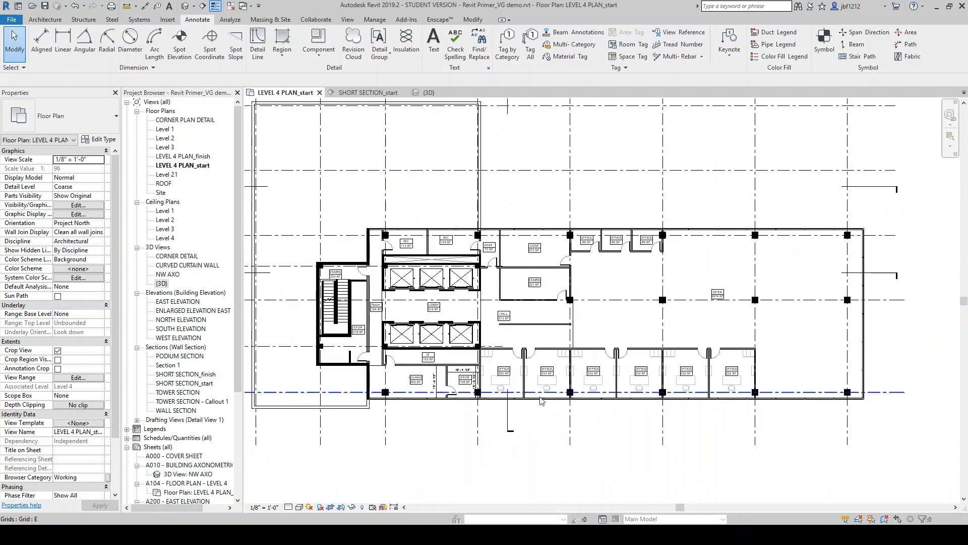
Open the LEVEL 4 PLAN_finish view and examine its room tags and dimensions at different zoom levels
double_click(196, 158)
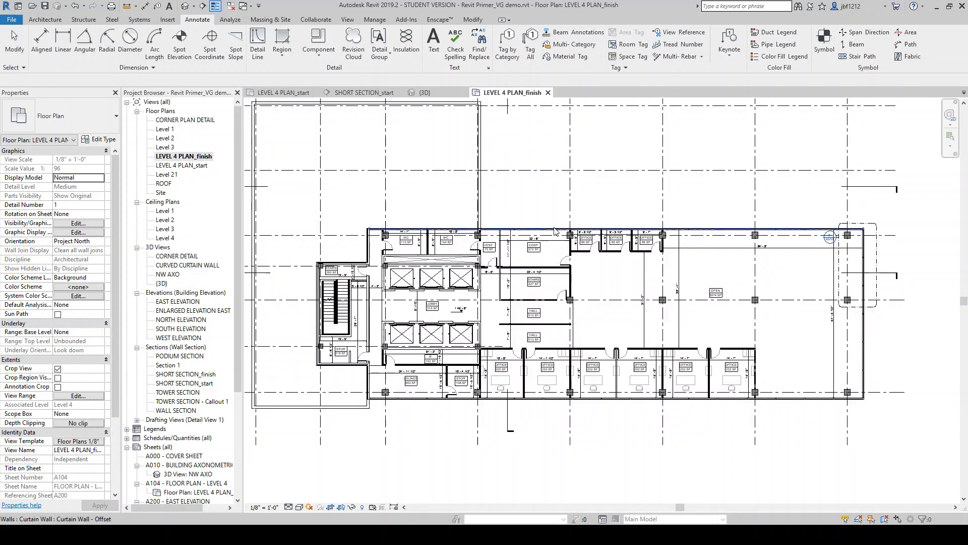
scroll(445, 382, up, 1)
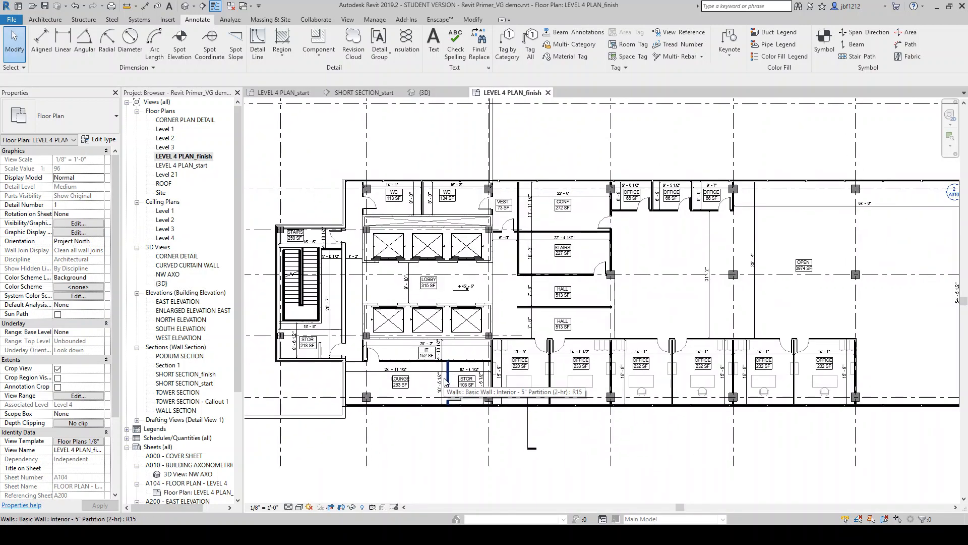
scroll(495, 466, down, 1)
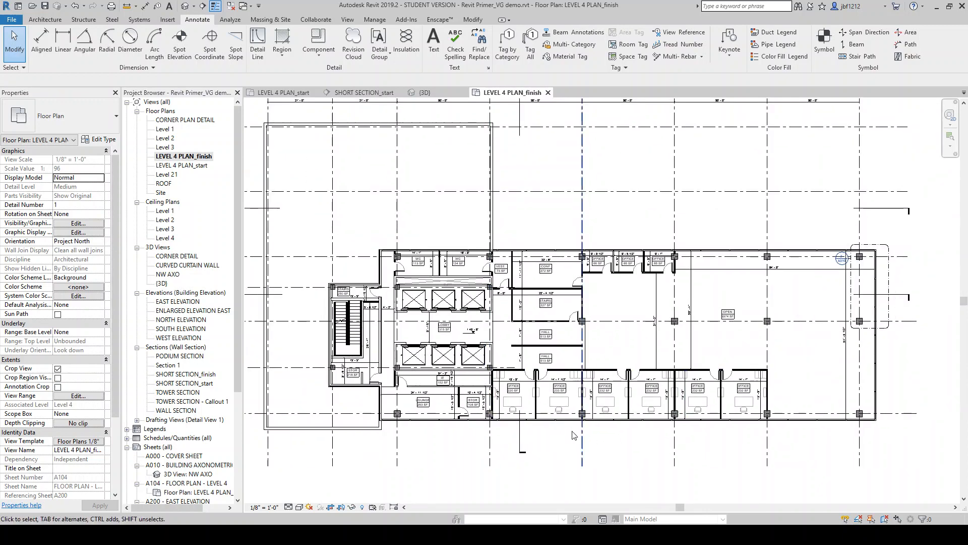
scroll(572, 437, up, 1)
scroll(573, 447, up, 1)
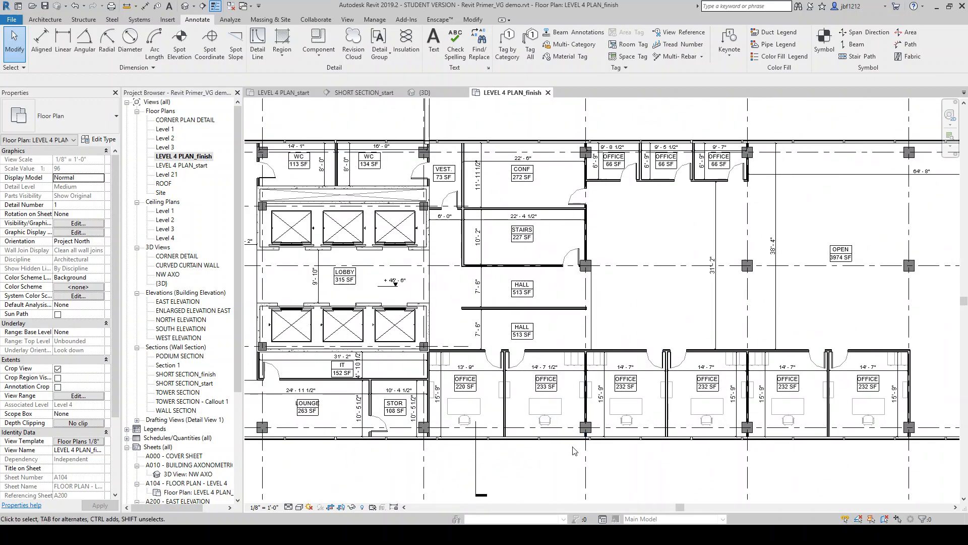
scroll(548, 463, down, 2)
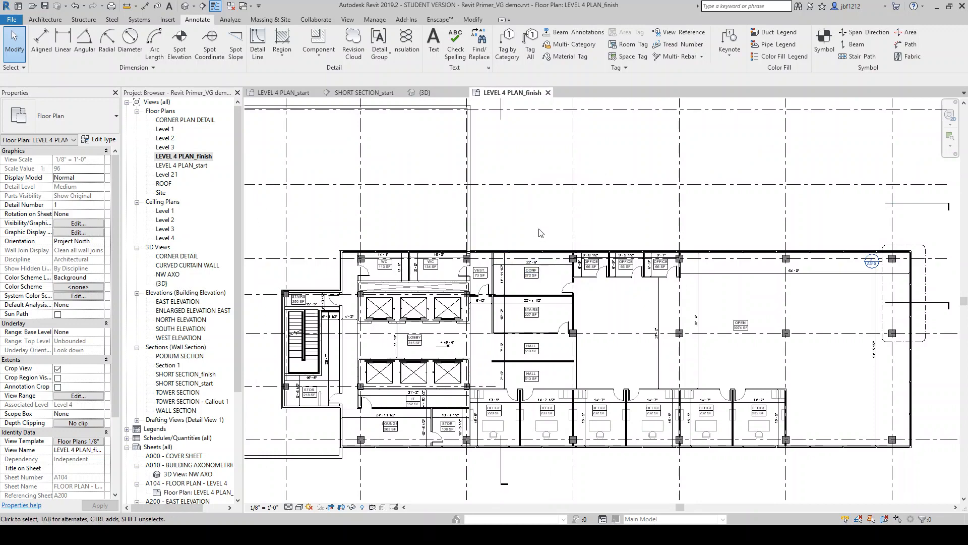
scroll(680, 363, down, 2)
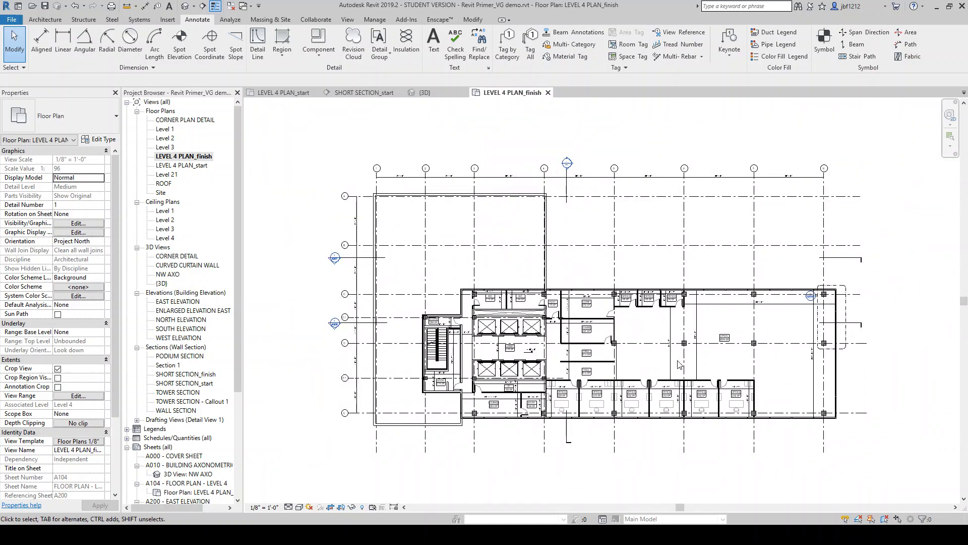
scroll(680, 364, up, 2)
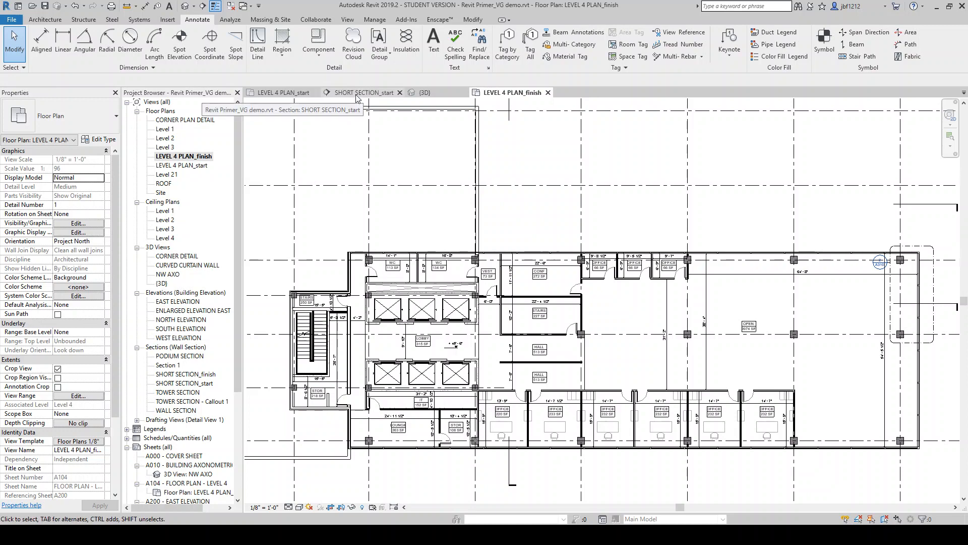
Place a 0 - I_Fixed 60" x 12" window in the office wall in LEVEL 4 PLAN_start
click(273, 93)
scroll(580, 353, up, 3)
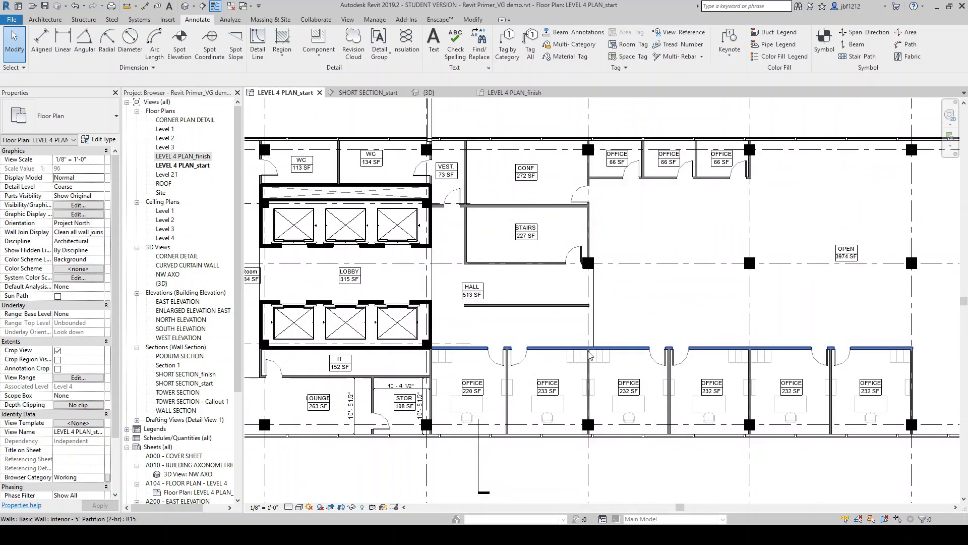
scroll(625, 356, up, 2)
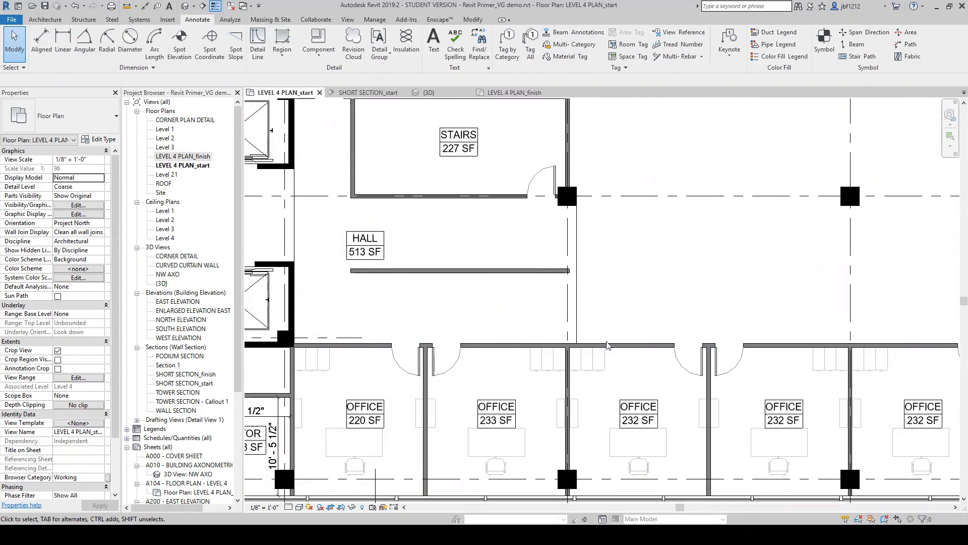
scroll(605, 343, down, 2)
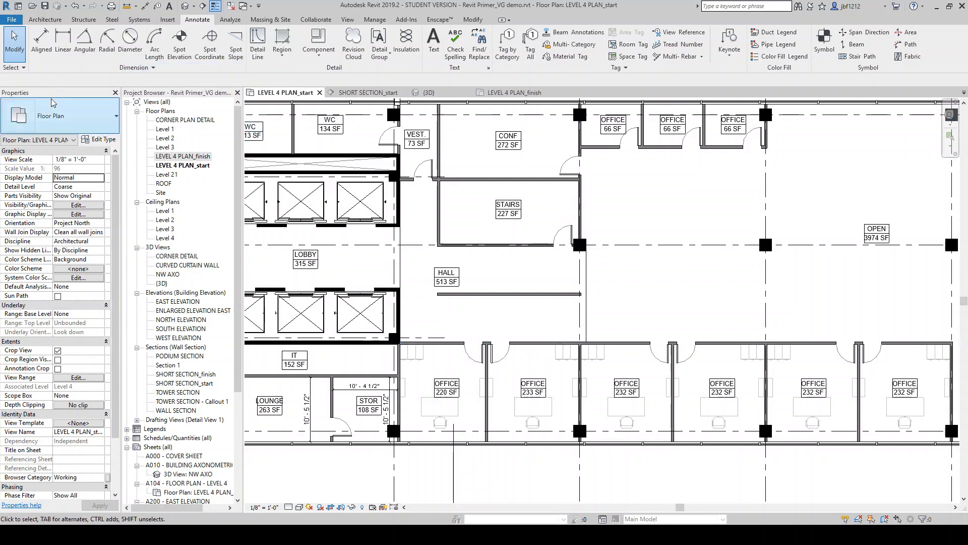
click(45, 19)
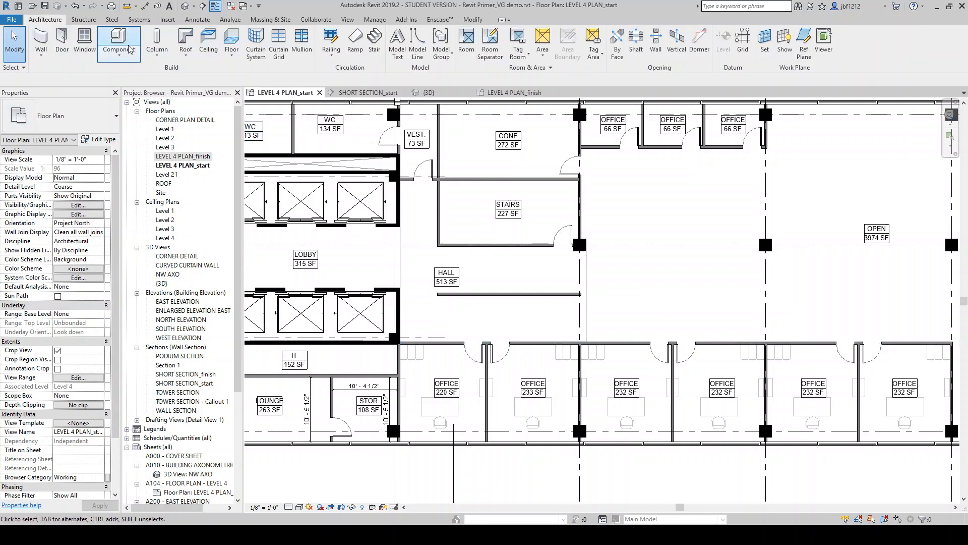
click(84, 39)
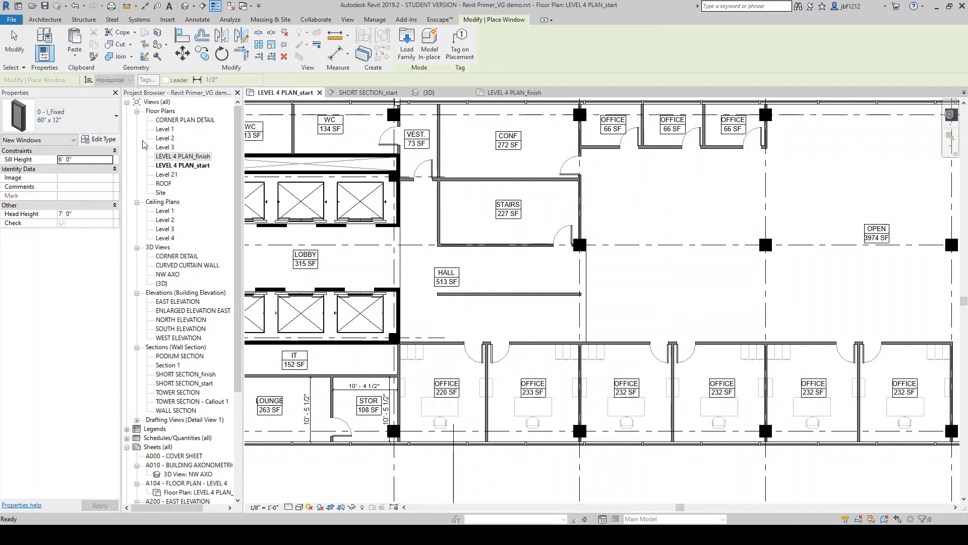
scroll(630, 356, up, 5)
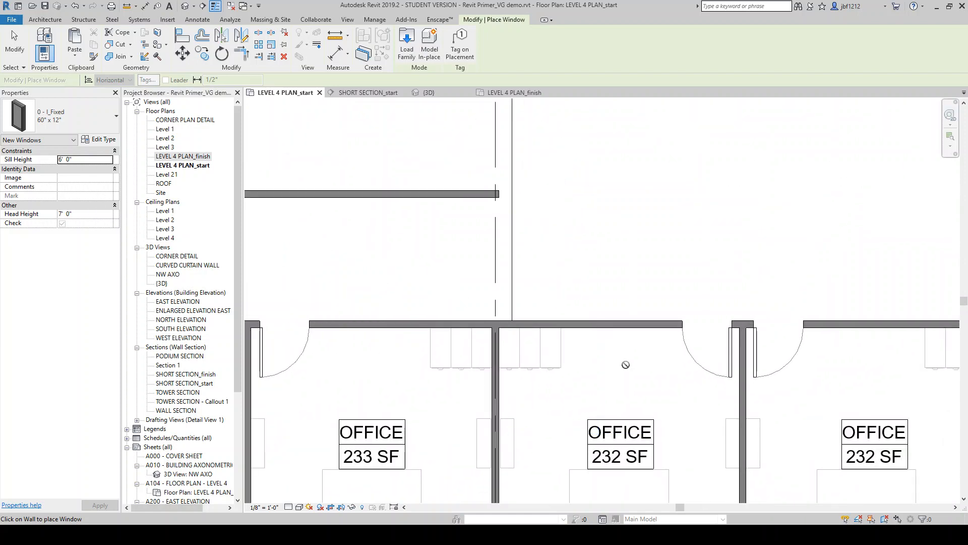
click(605, 324)
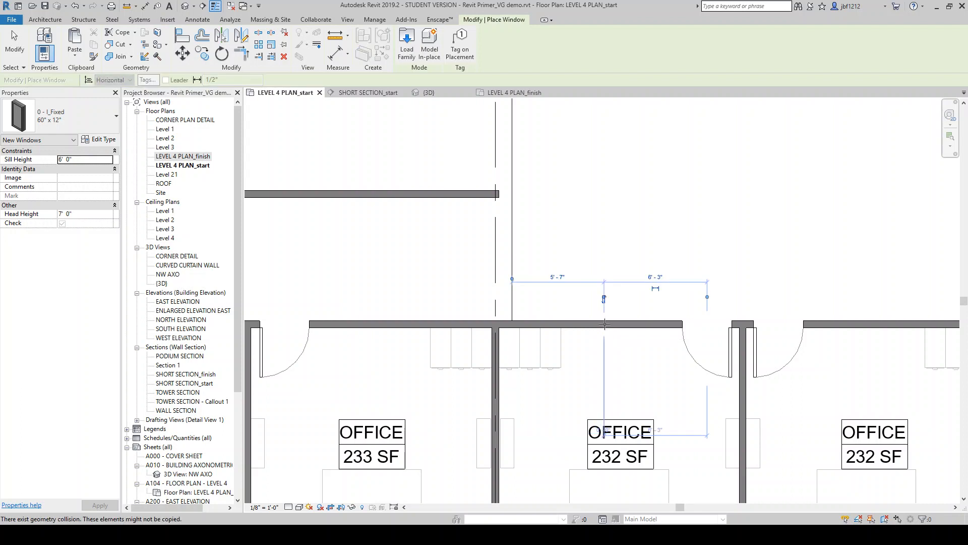
click(14, 45)
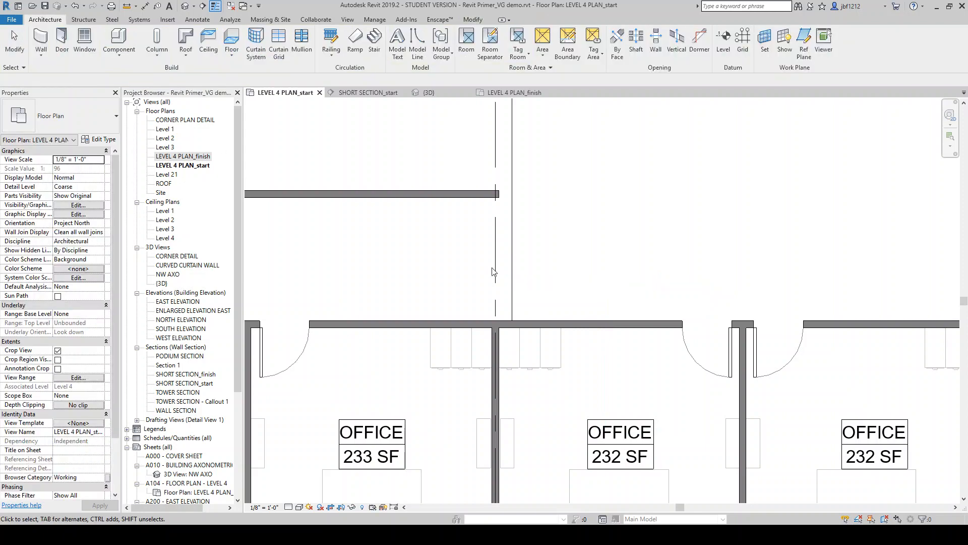
Select the new window and shift it about one foot along the office wall
click(618, 329)
click(618, 329)
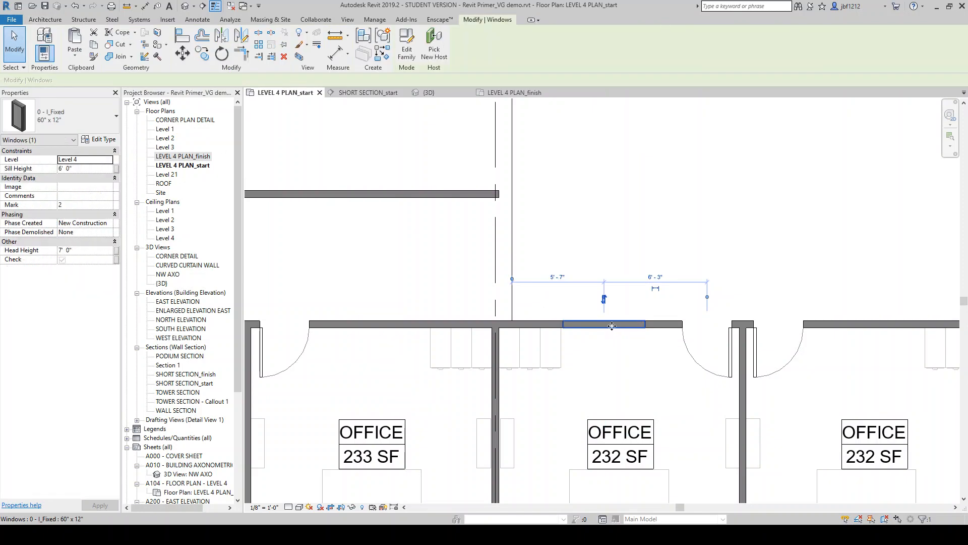
drag(618, 328, 619, 325)
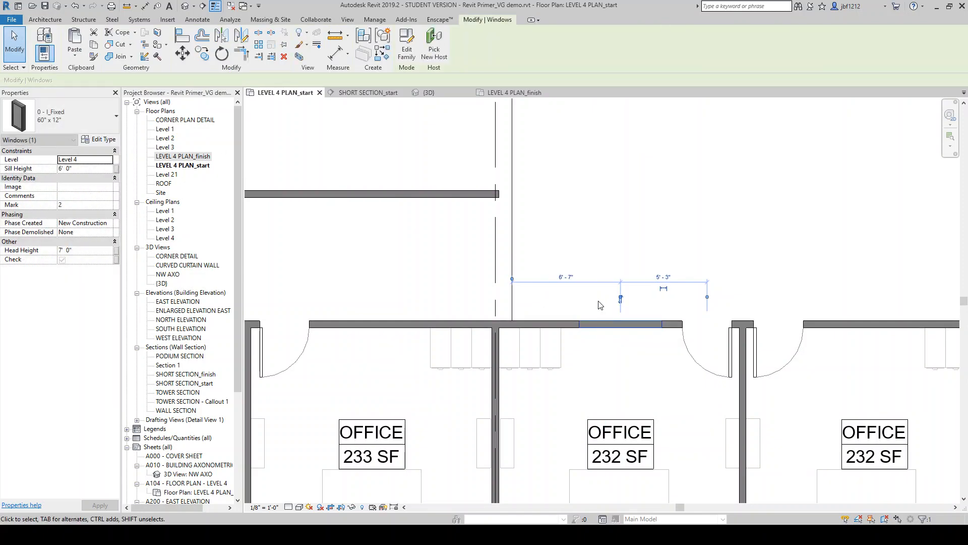
click(592, 240)
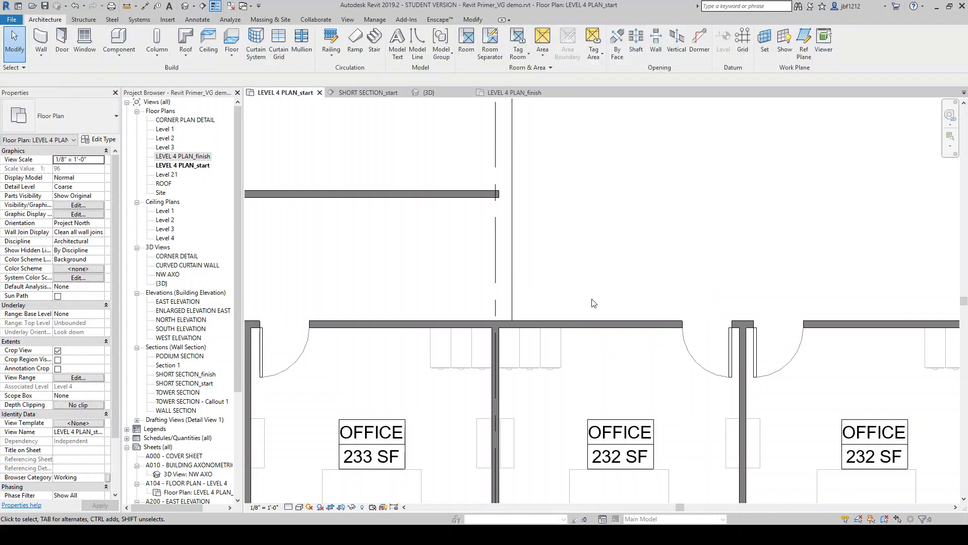
click(597, 329)
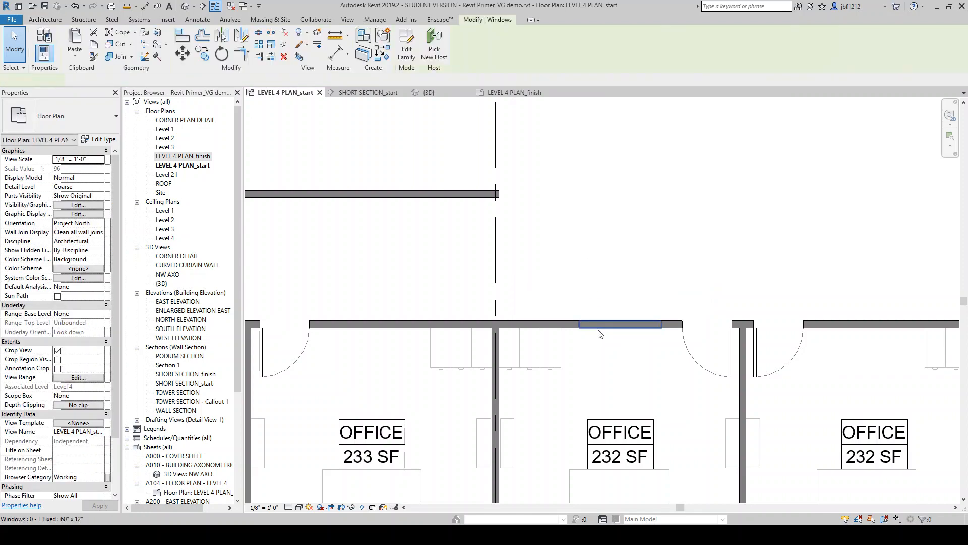
click(597, 238)
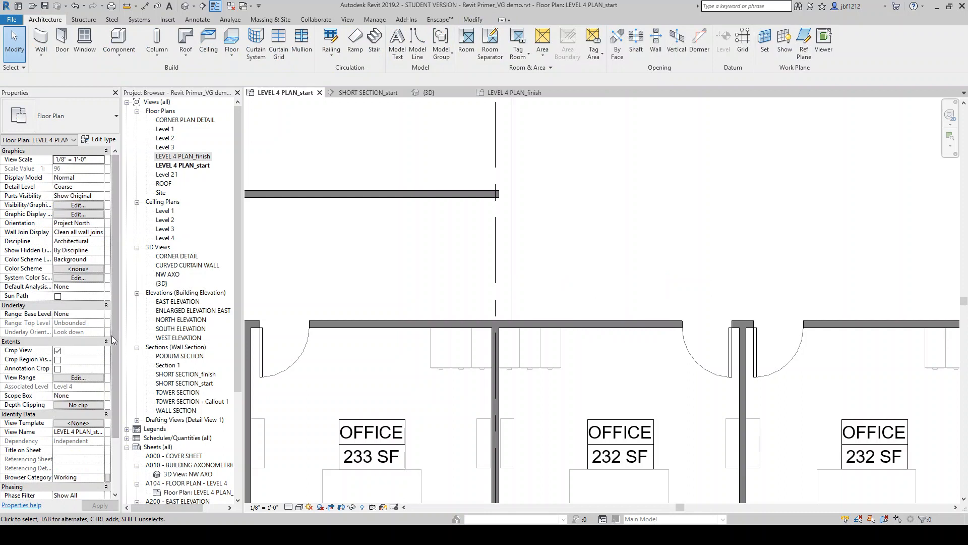
Open the view's View Range dialog and review its primary range and view depth settings
click(81, 378)
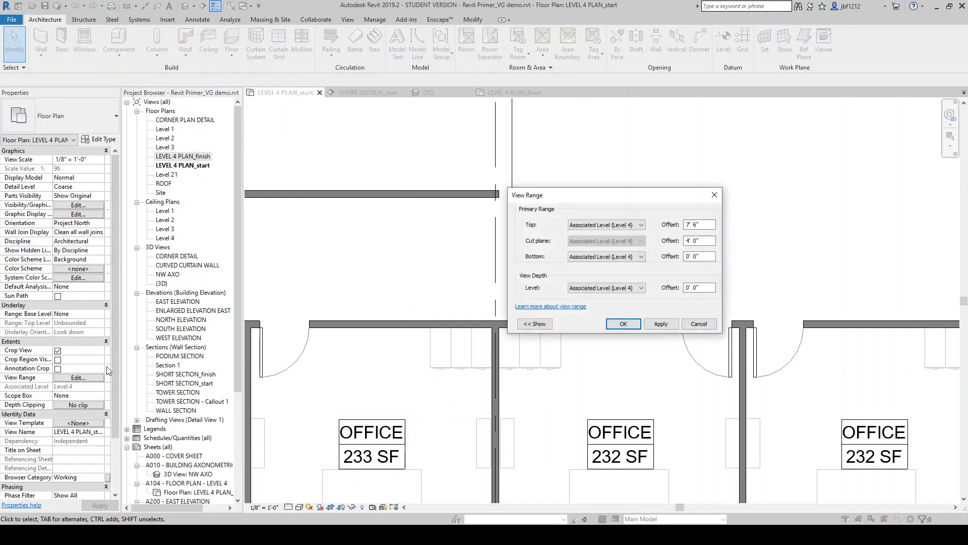
click(536, 325)
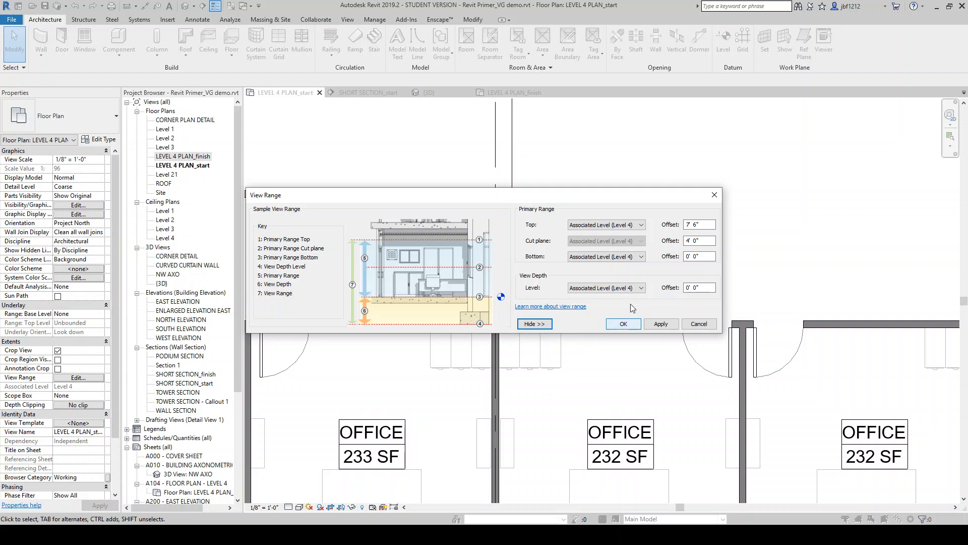
drag(654, 192, 650, 123)
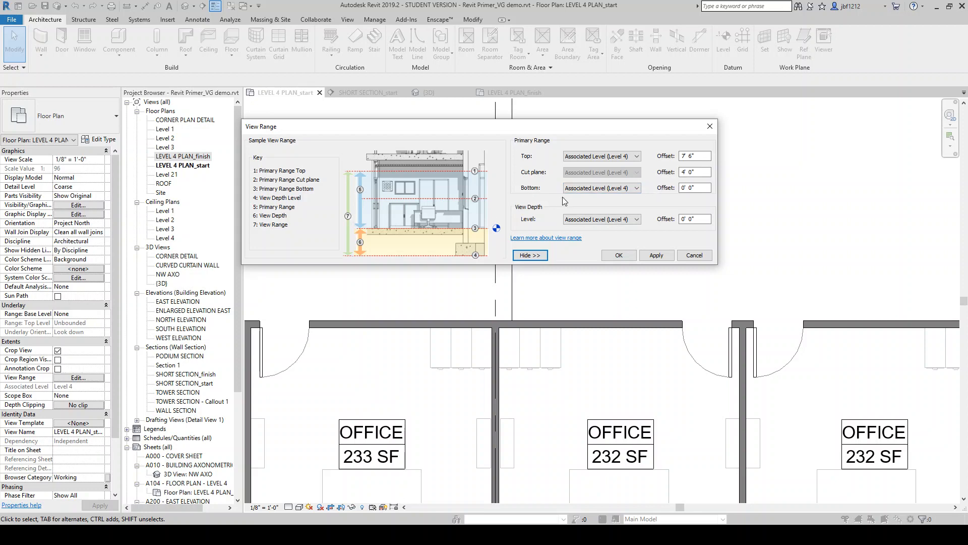
click(618, 255)
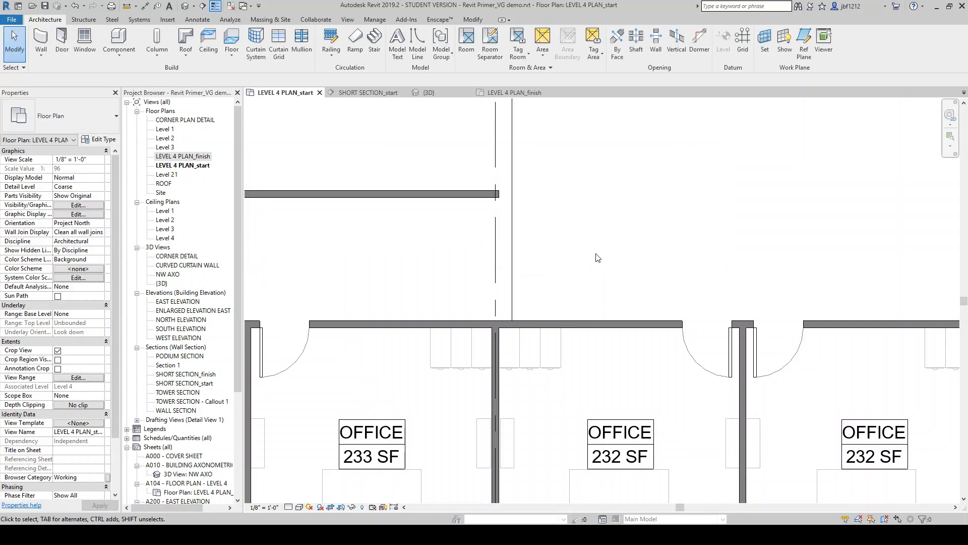
Start a Plan Region and sketch a rectangle about 7'-0" wide around the window in the office wall
click(348, 20)
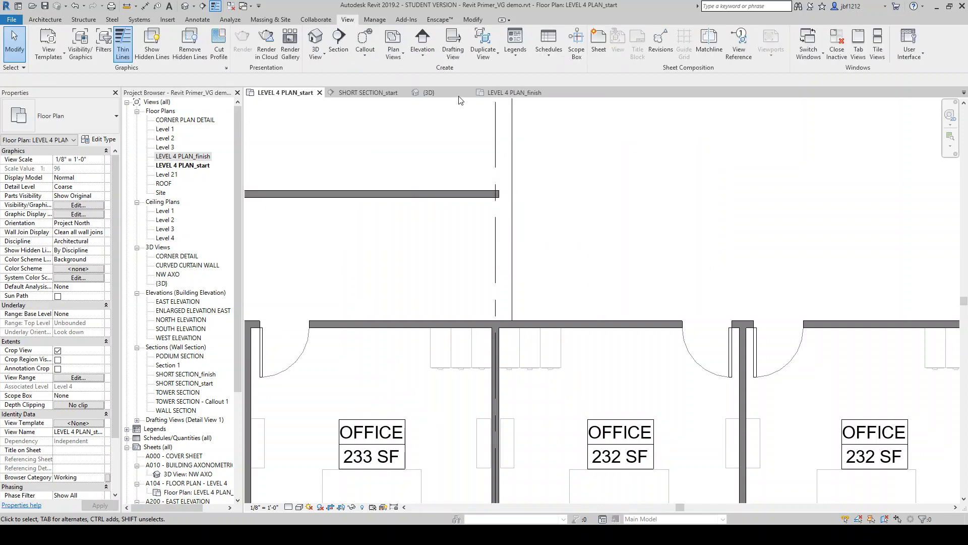
click(393, 50)
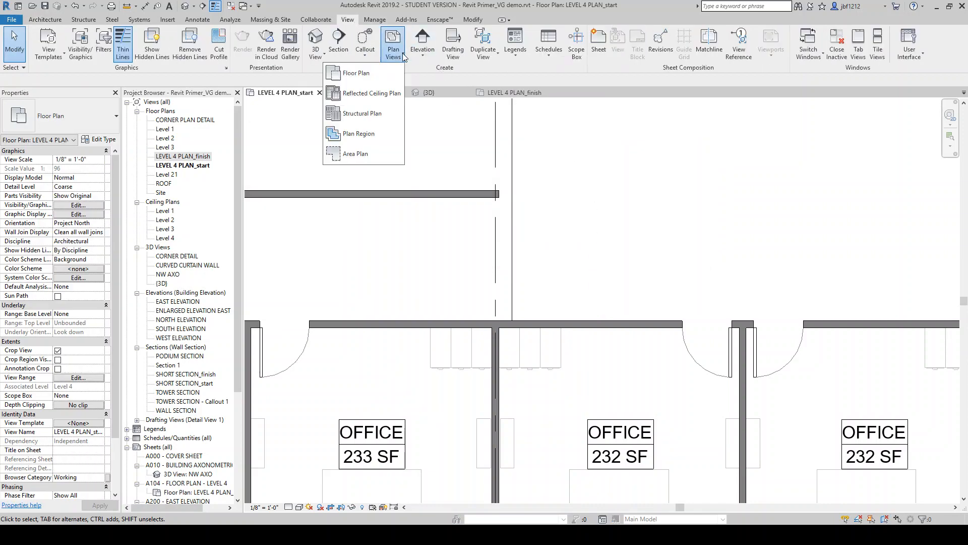
click(358, 137)
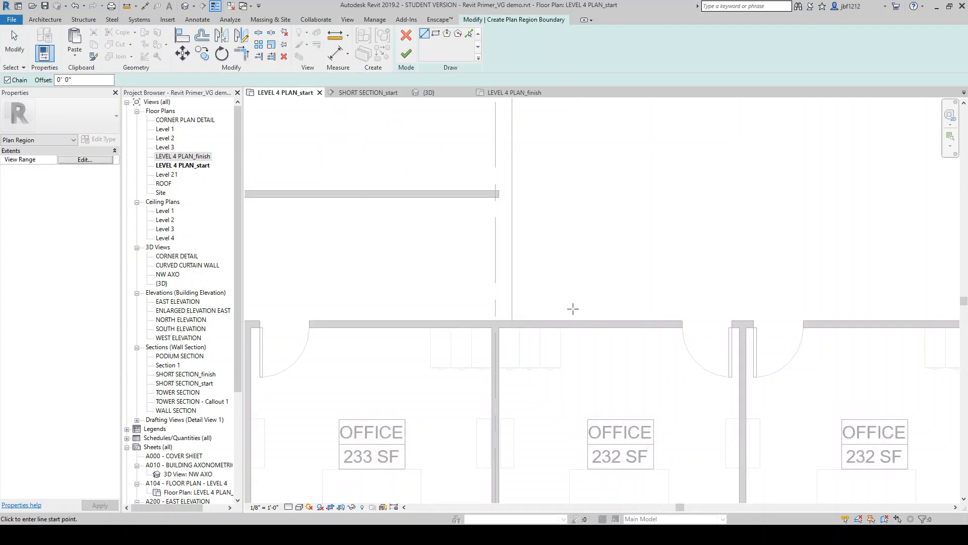
click(562, 303)
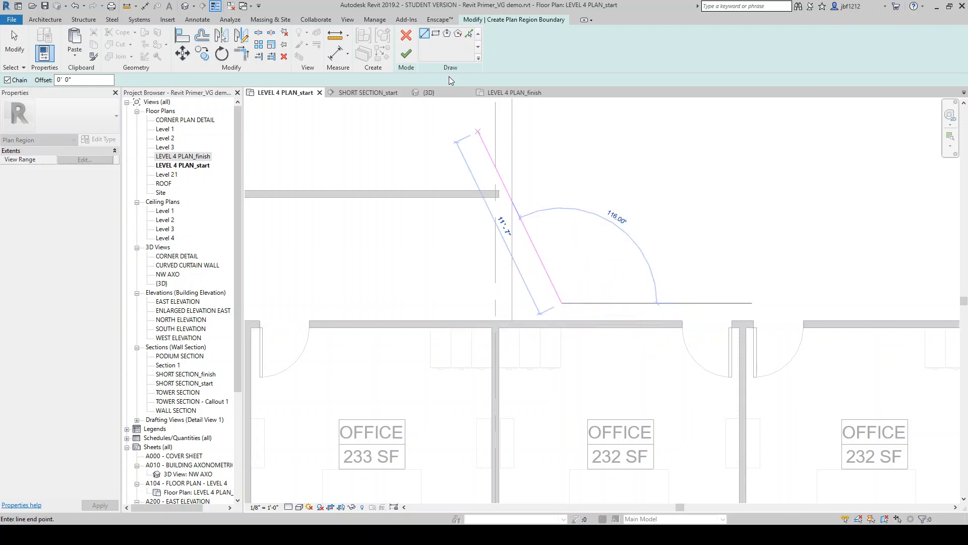
click(436, 35)
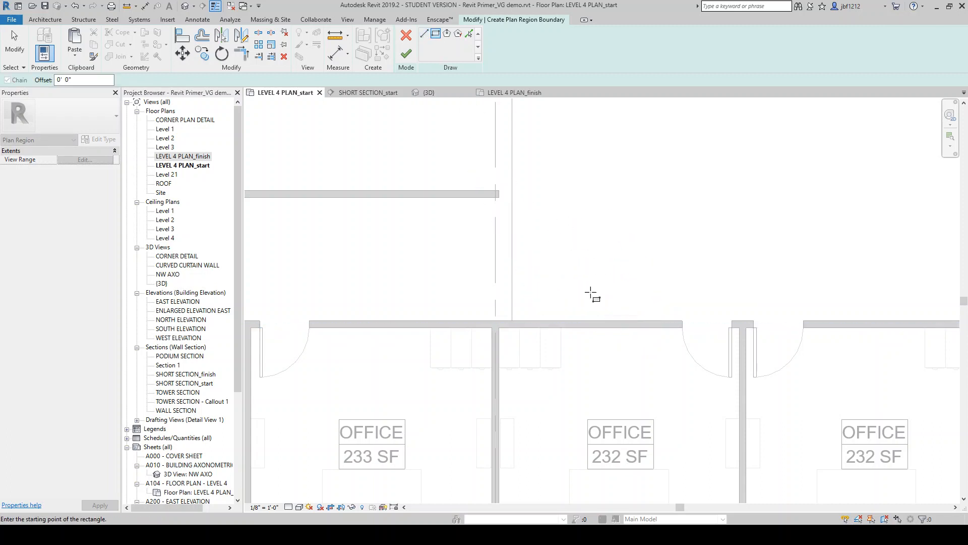
click(561, 303)
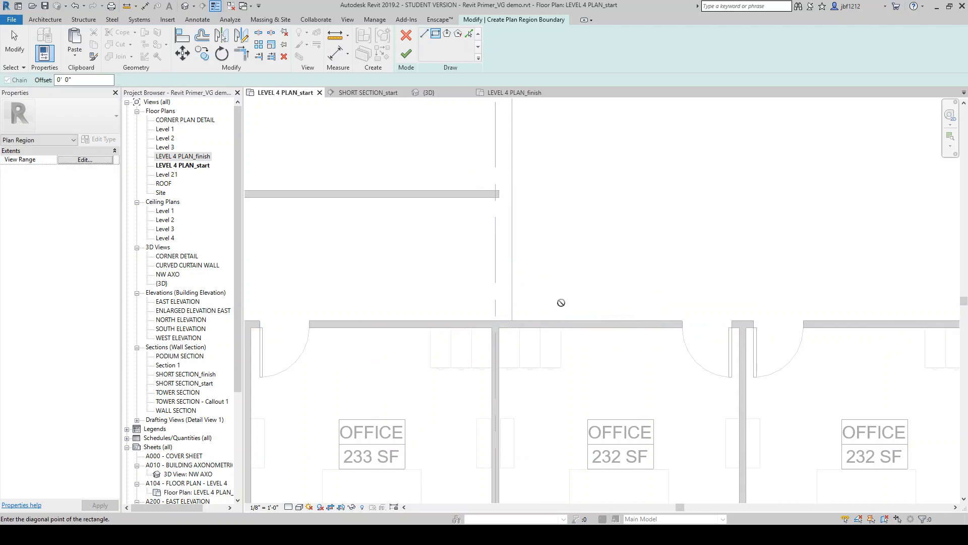
click(677, 342)
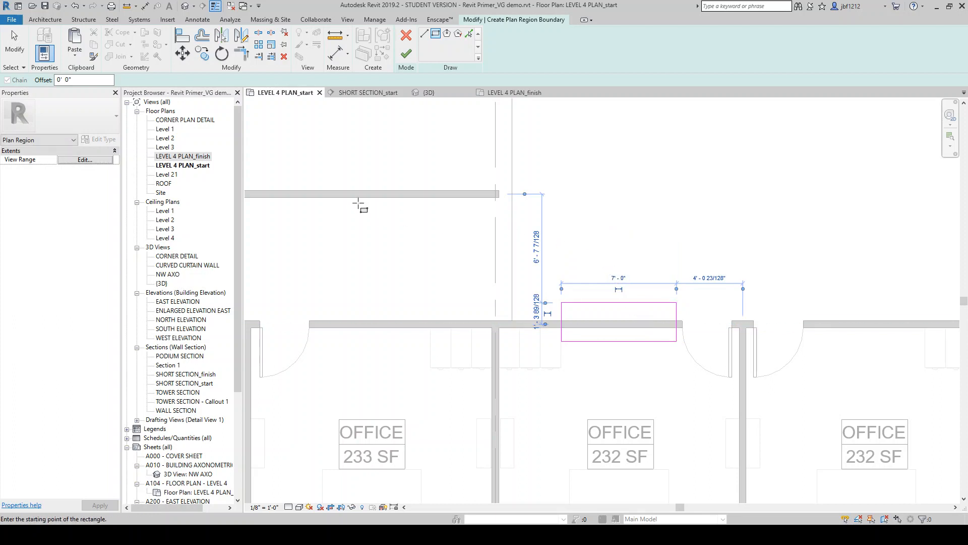
Set the plan region's cut plane offset to 6'6" and finish the plan region
click(85, 159)
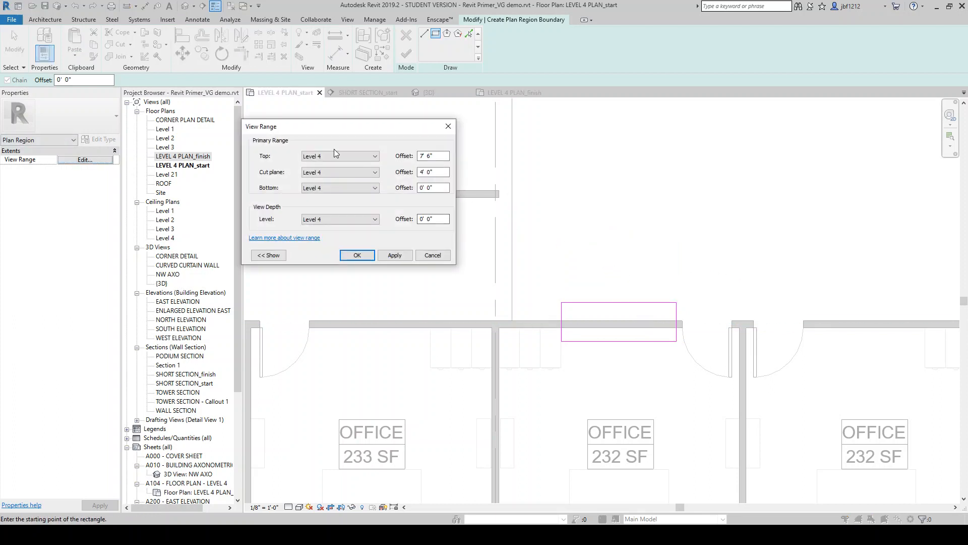
drag(442, 173, 351, 172)
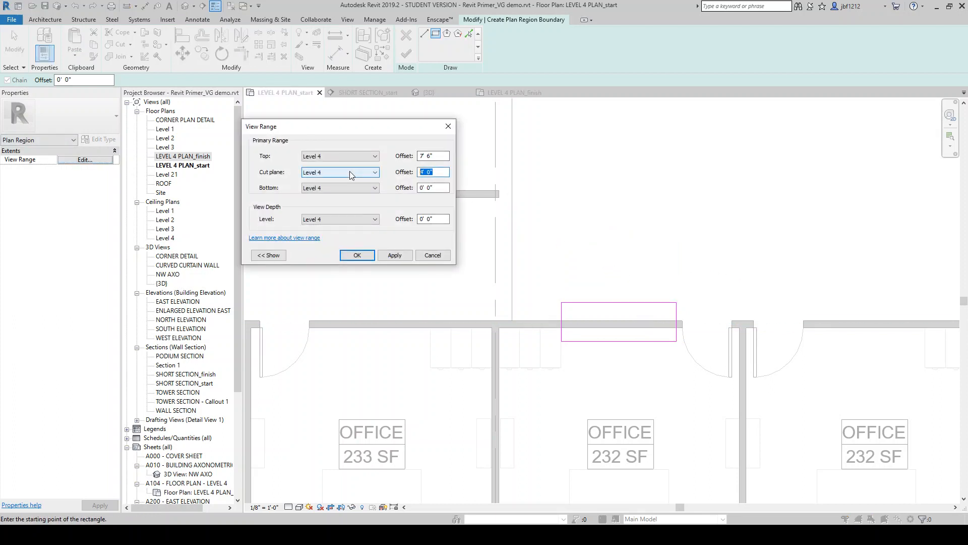
text(6'6)
click(366, 255)
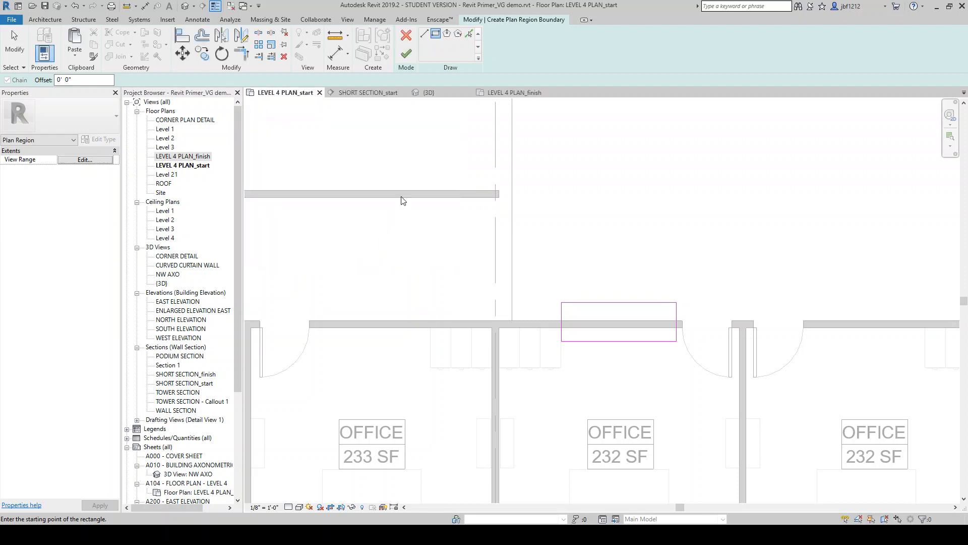
click(403, 54)
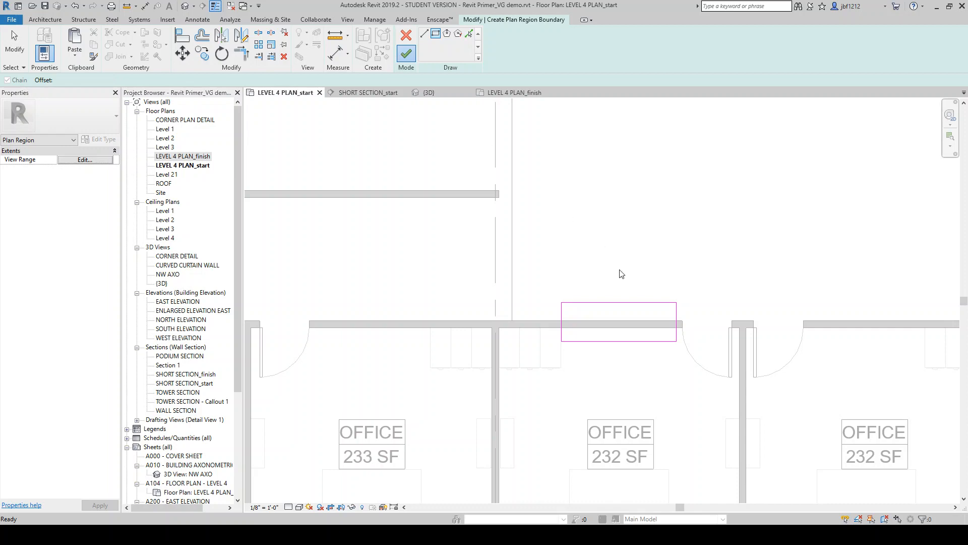
Select the plan region around the window and hide it in the current plan view
click(644, 271)
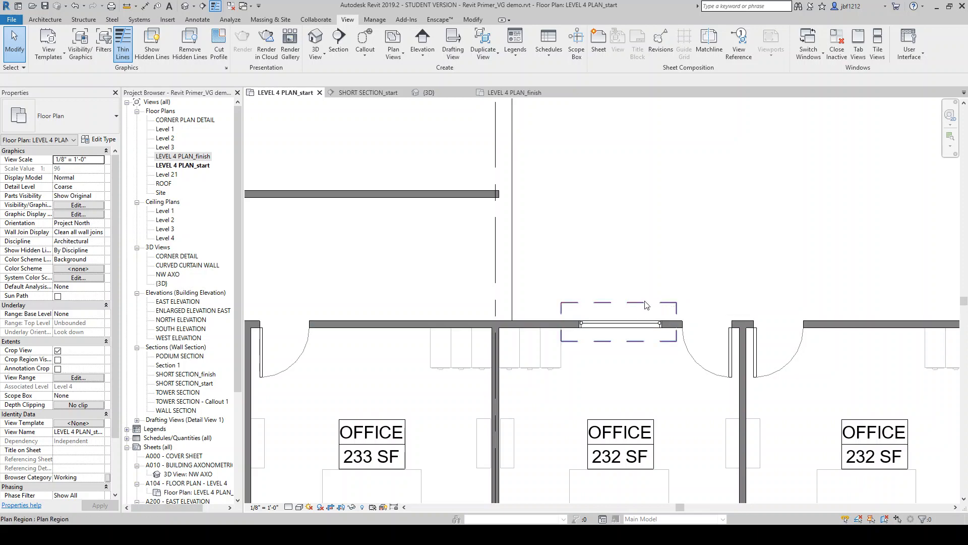
scroll(645, 305, down, 5)
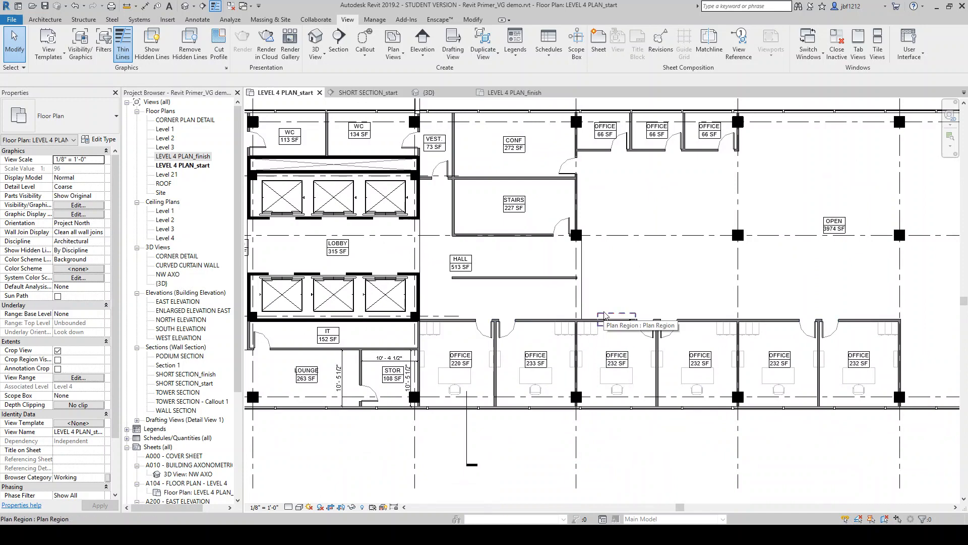
click(603, 314)
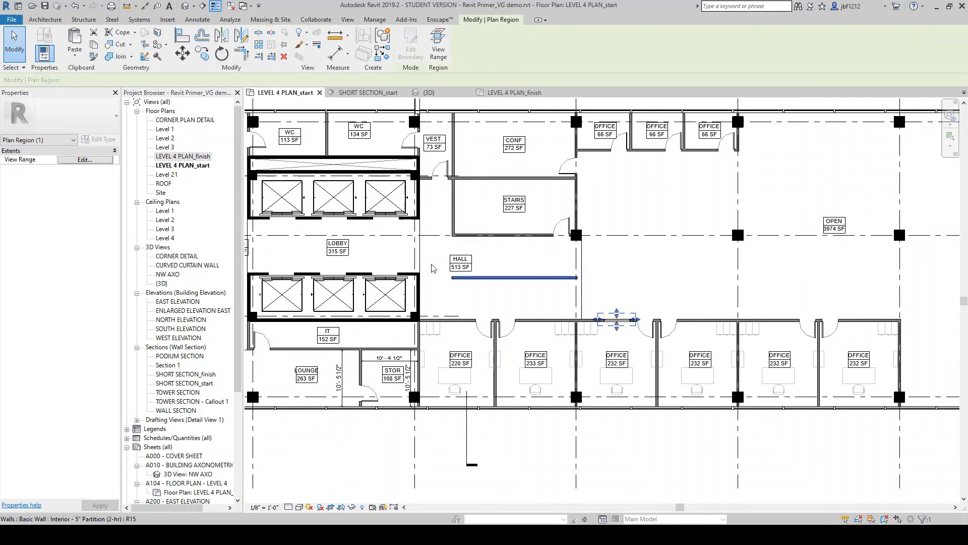
scroll(625, 313, up, 3)
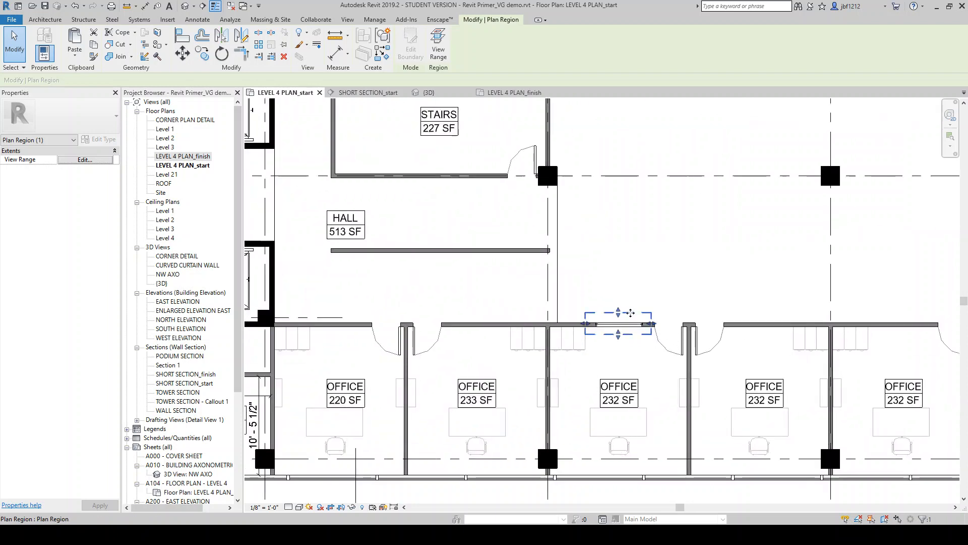
right_click(630, 313)
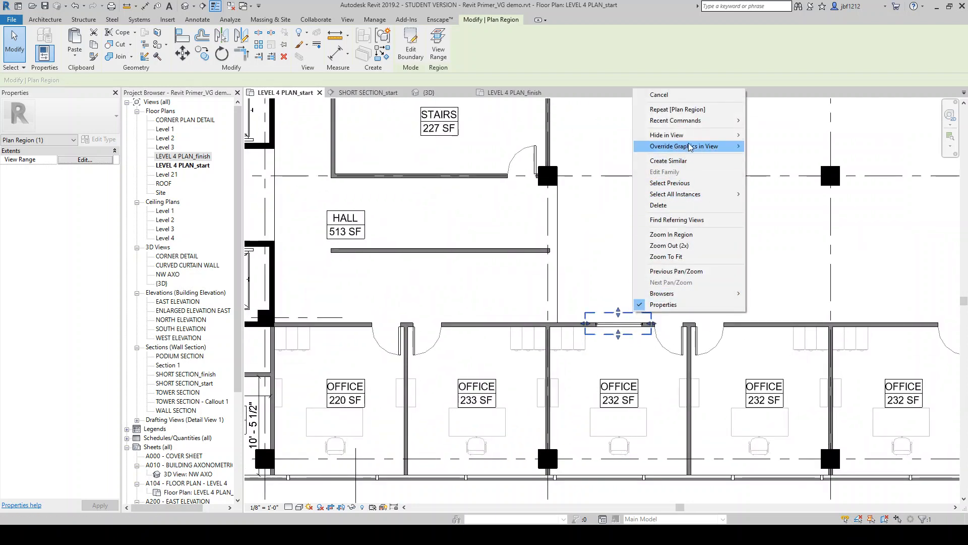
mouse_move(681, 135)
click(771, 134)
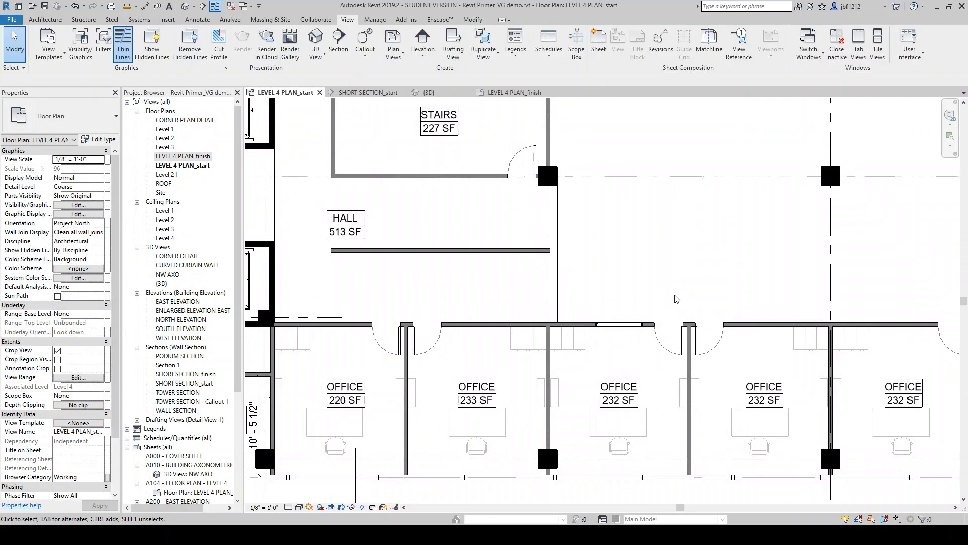
scroll(676, 299, down, 5)
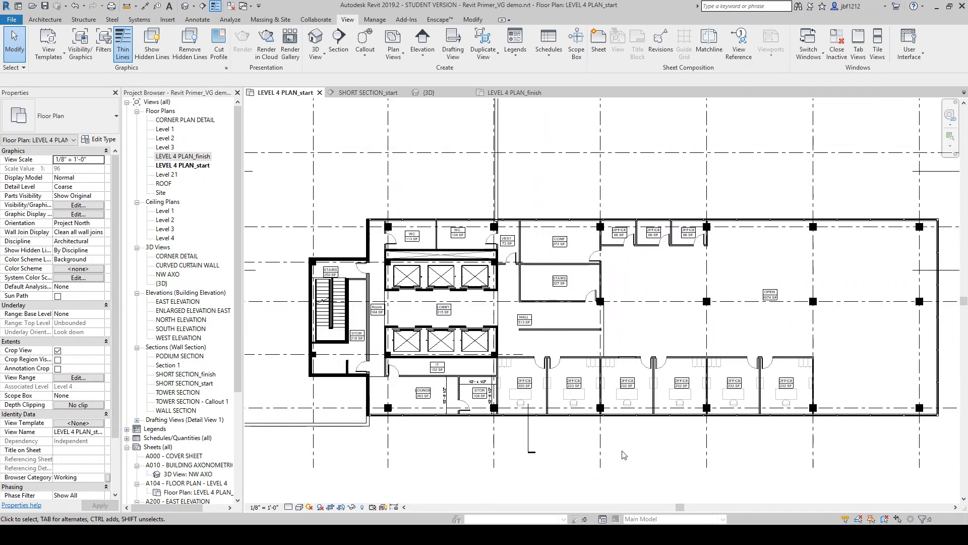
scroll(633, 396, up, 2)
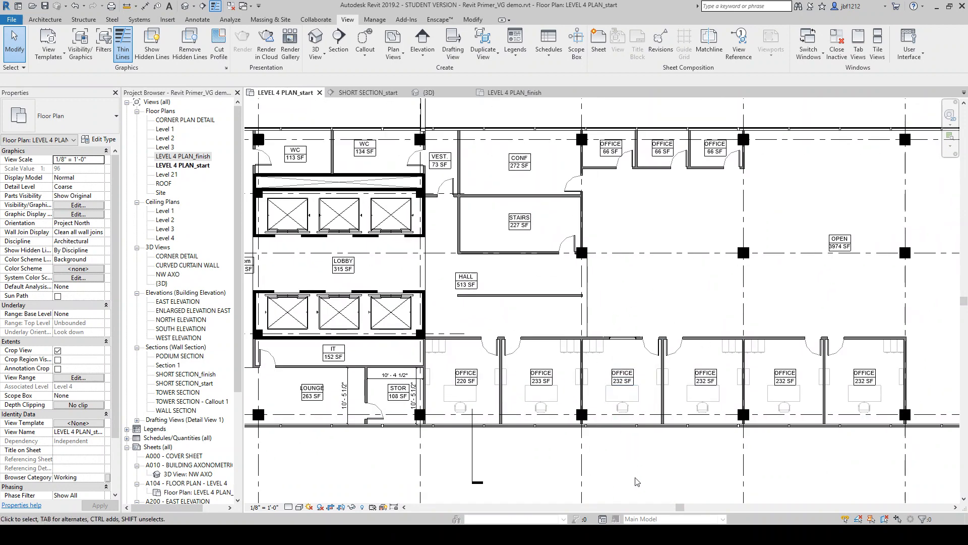
scroll(611, 354, up, 2)
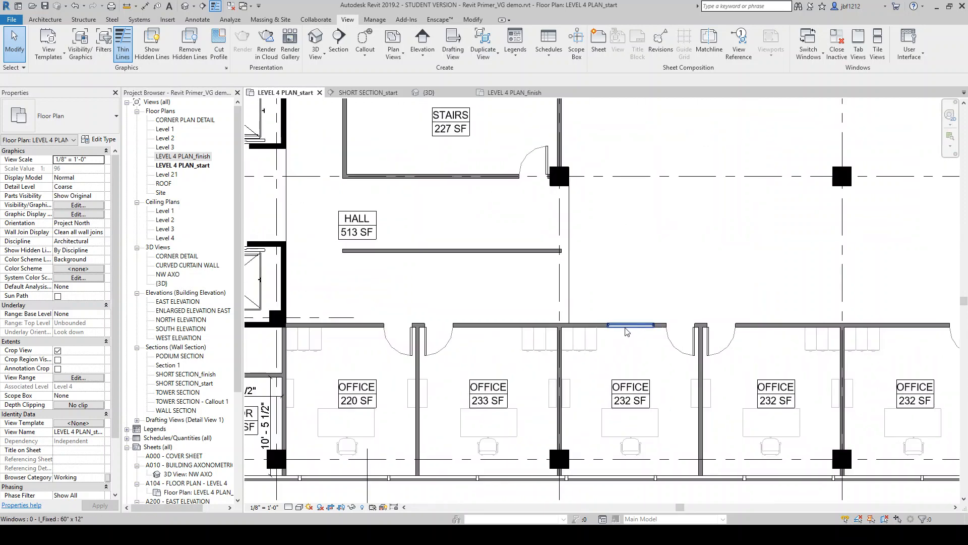
scroll(670, 290, down, 2)
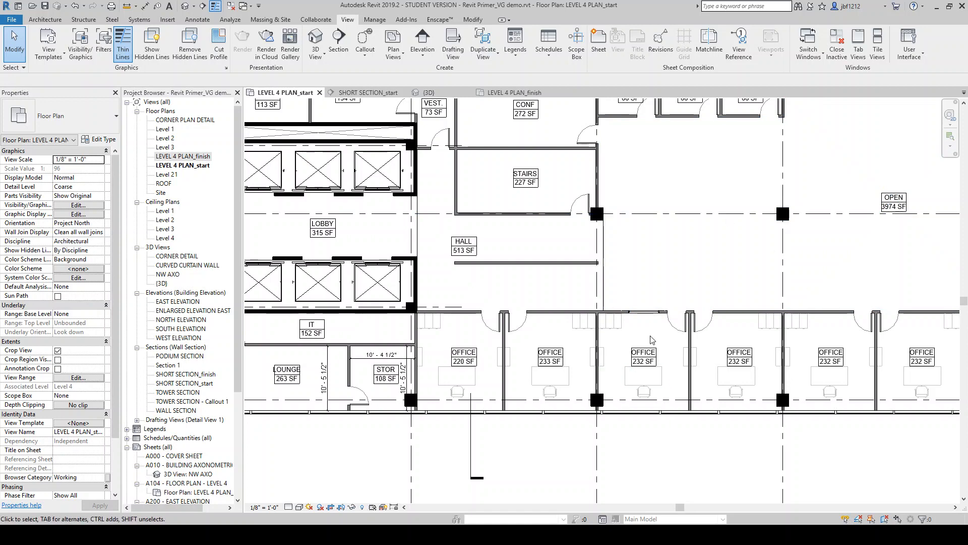
scroll(651, 340, down, 2)
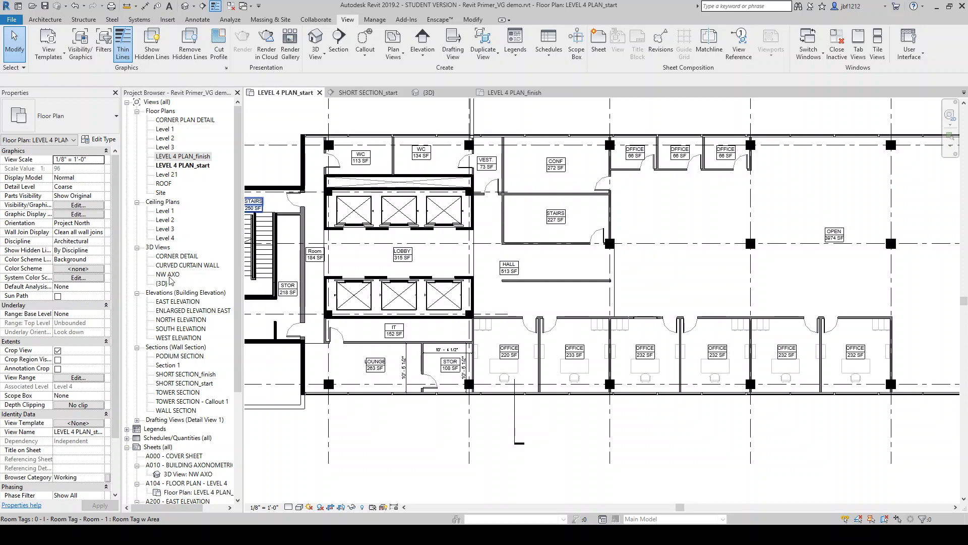
In the SHORT SECTION_start view, override the Structural Framing cut pattern to a solid fill in RGB 128-128-128 grey
click(366, 93)
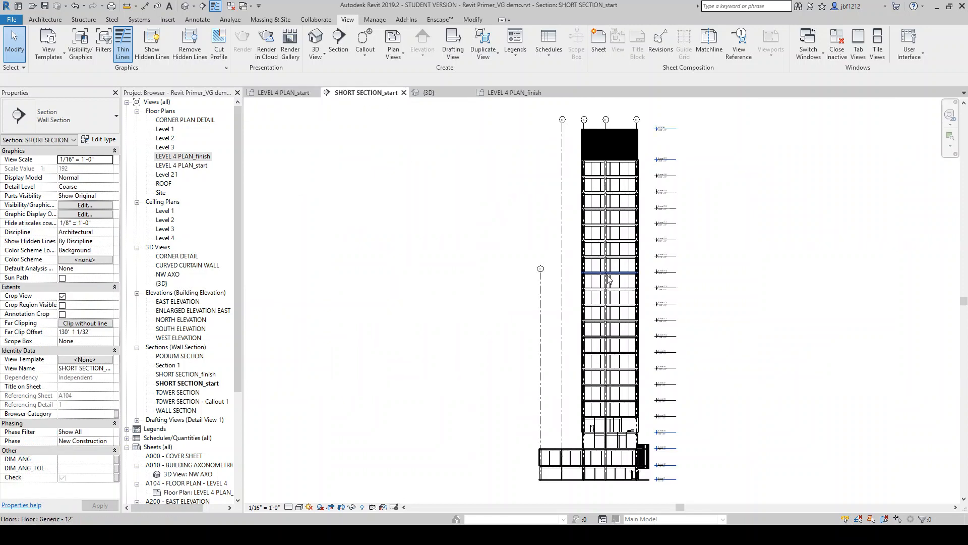
scroll(468, 311, down, 3)
scroll(614, 276, up, 3)
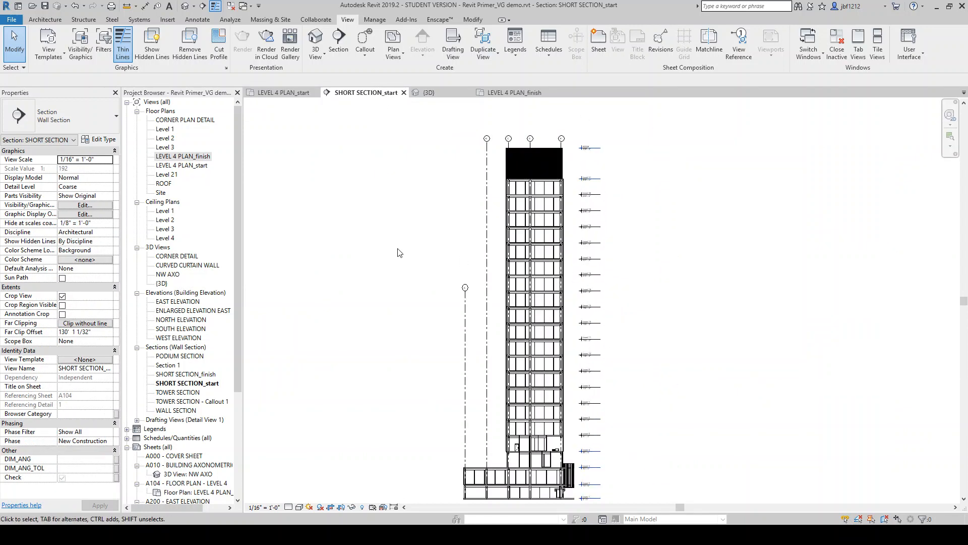
key(v)
key(g)
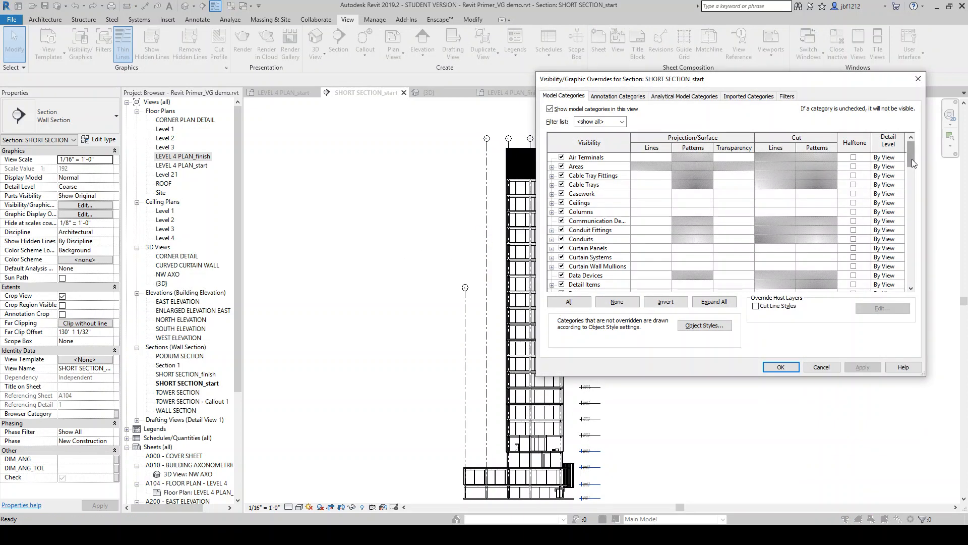
drag(911, 159, 903, 276)
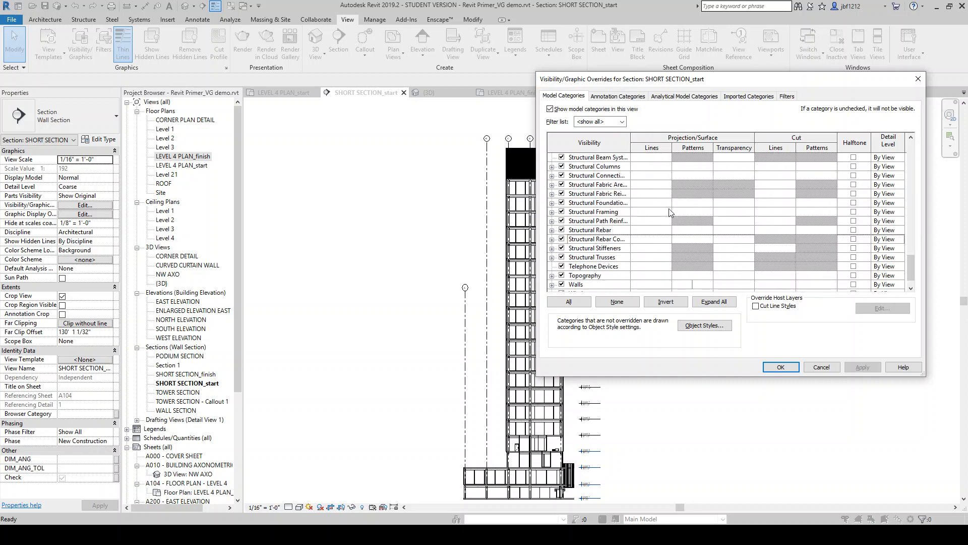
click(805, 216)
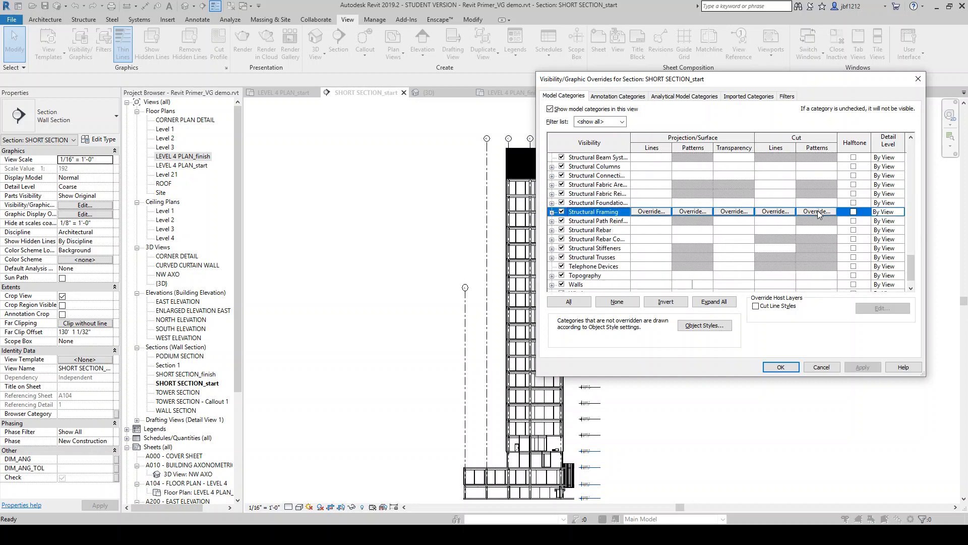
click(813, 212)
click(751, 199)
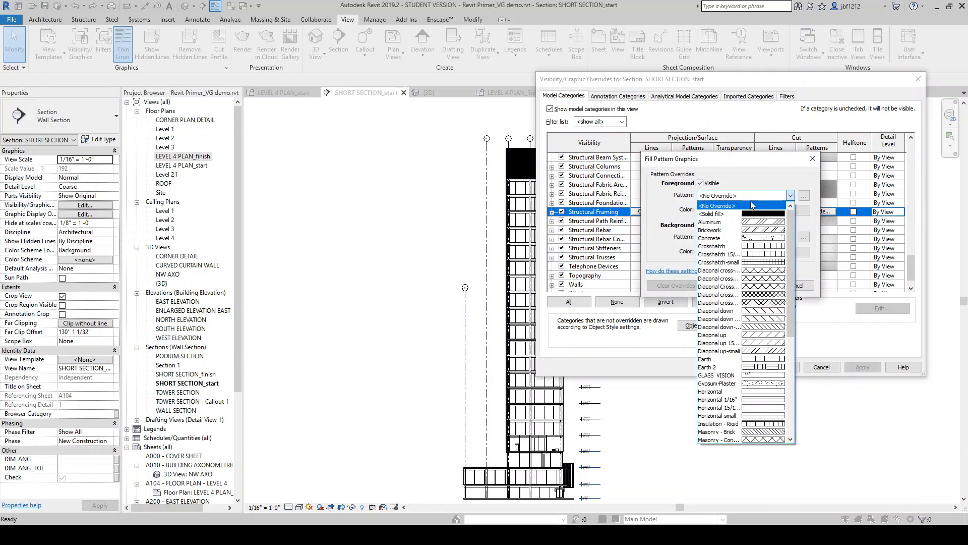
click(744, 213)
click(742, 210)
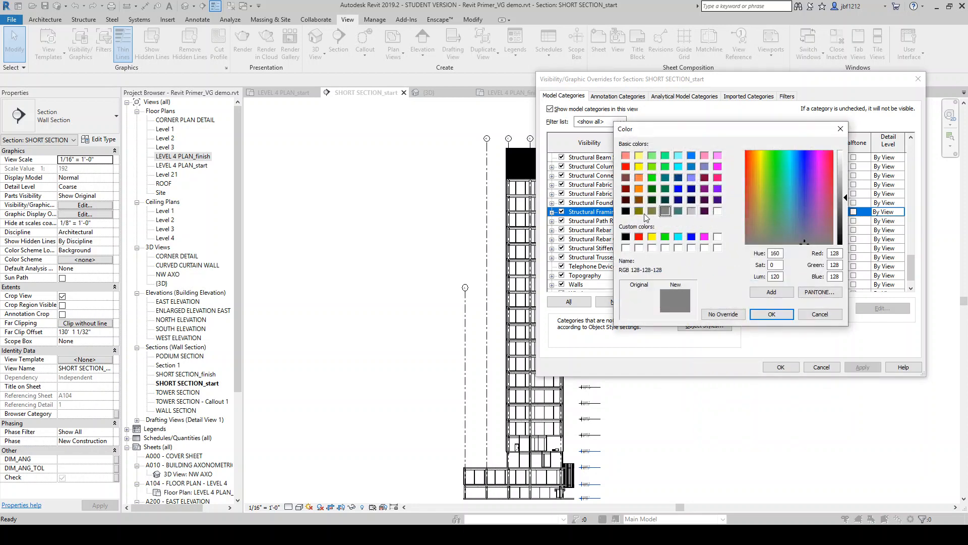
click(771, 314)
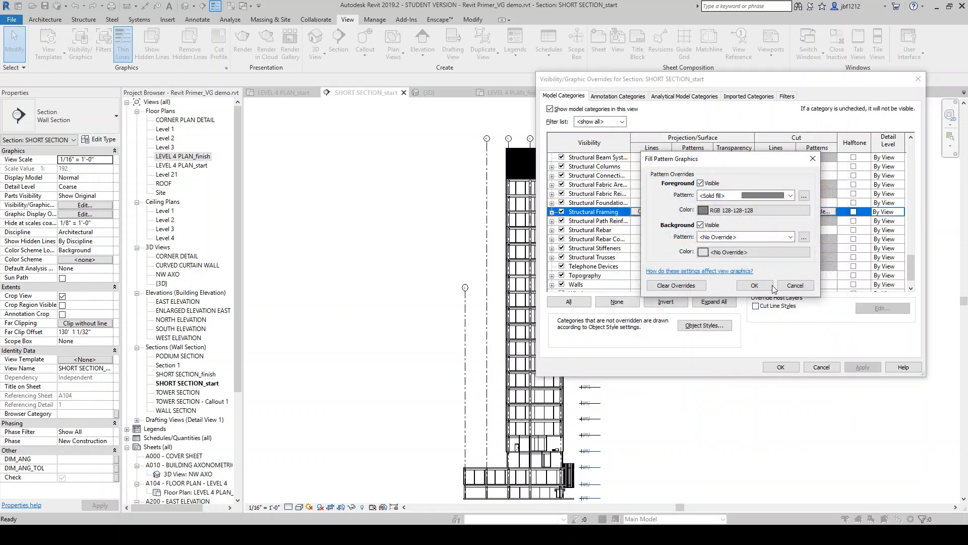
click(754, 285)
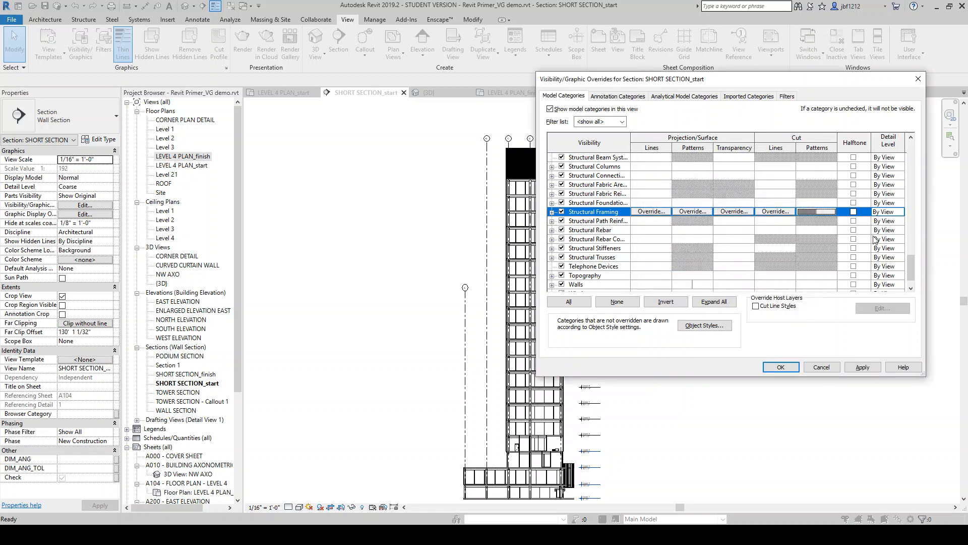
Override the Floors cut pattern to a solid fill in RGB 128-128-128 grey
drag(908, 264, 925, 183)
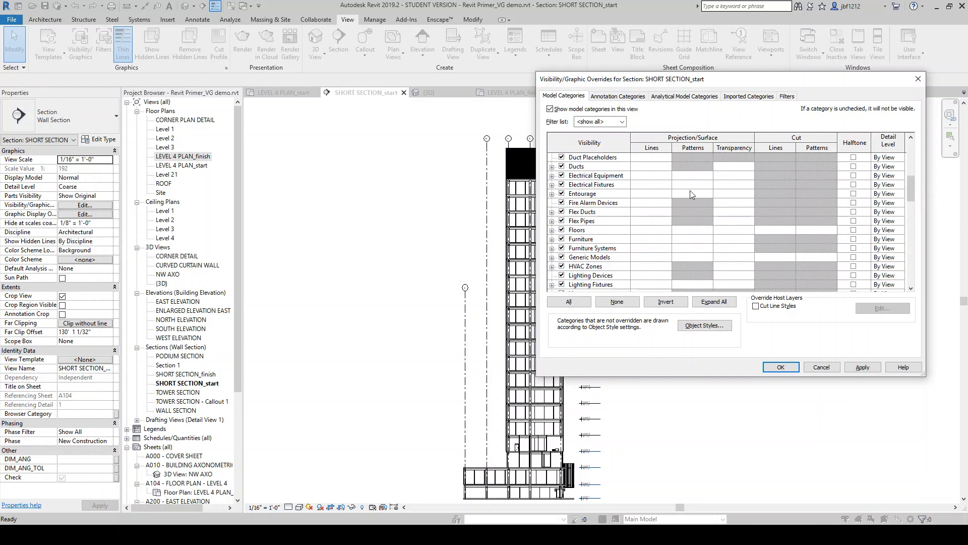
click(817, 231)
click(815, 229)
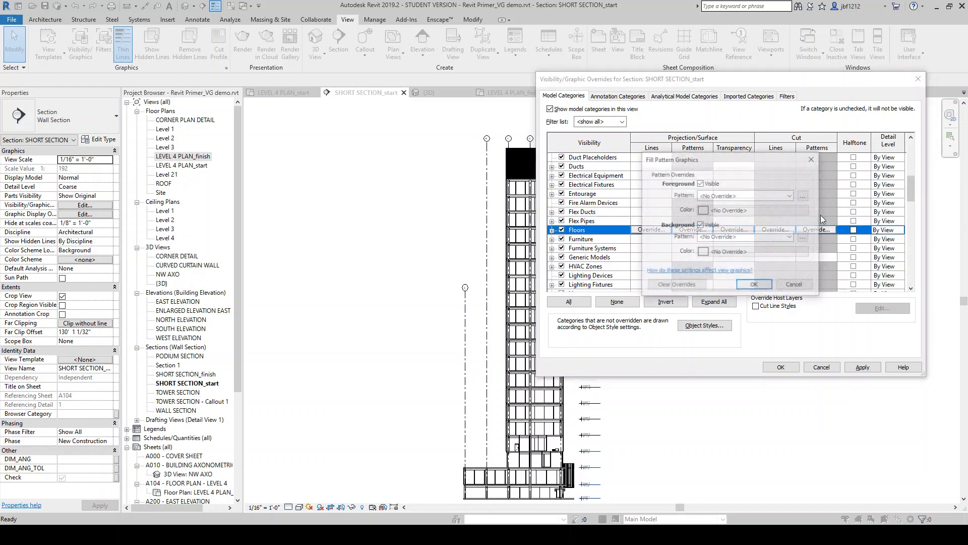
click(728, 195)
click(721, 213)
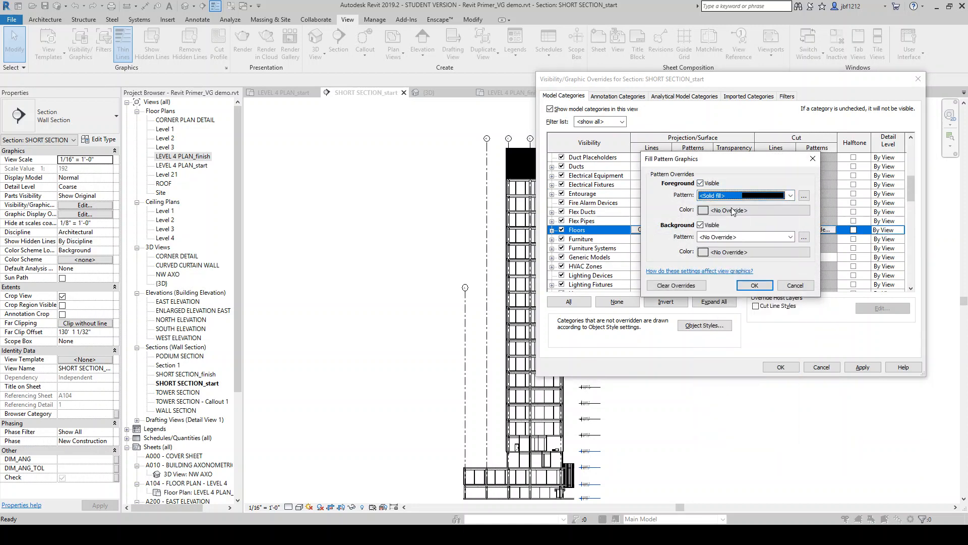
click(726, 210)
click(665, 211)
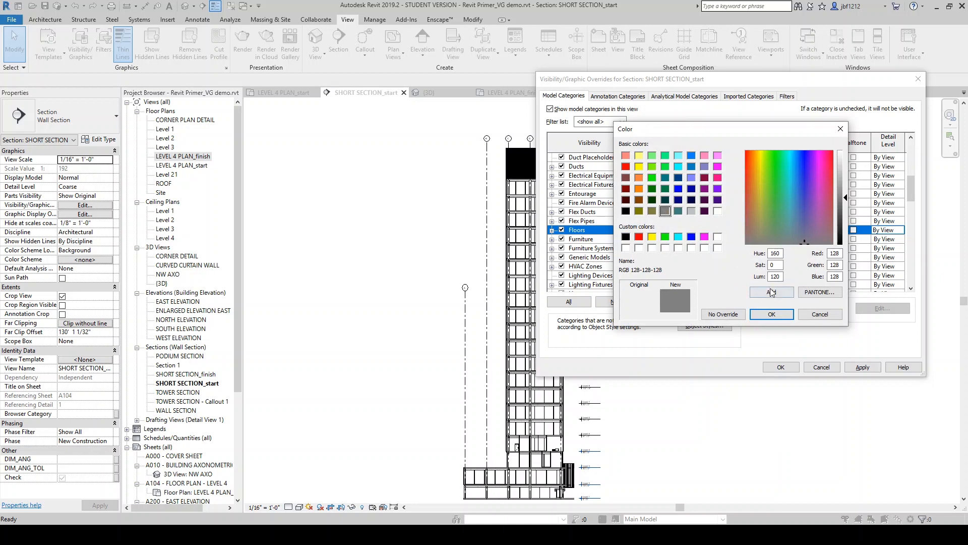
click(778, 313)
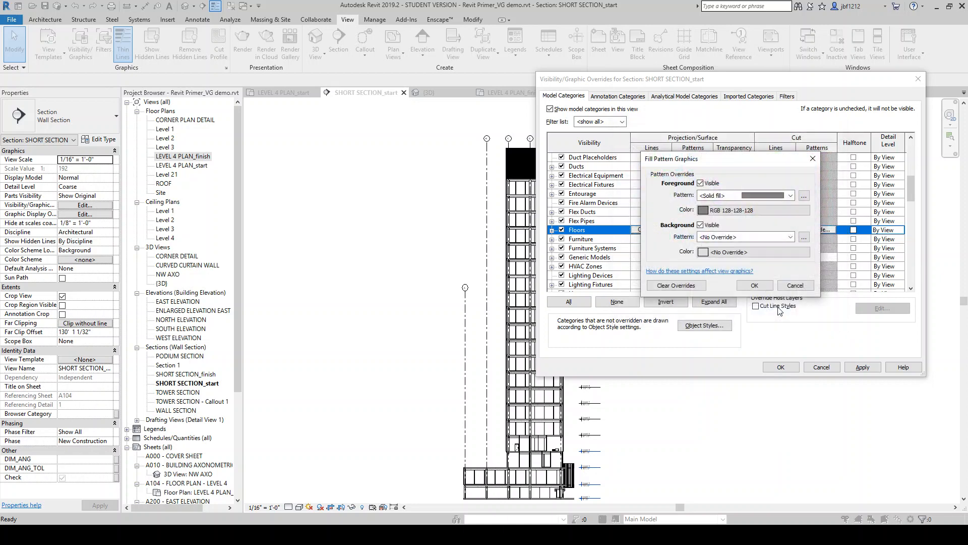
click(754, 285)
Override the Walls cut pattern to a solid fill in RGB 128-128-128 grey and apply the overrides
drag(913, 199, 888, 286)
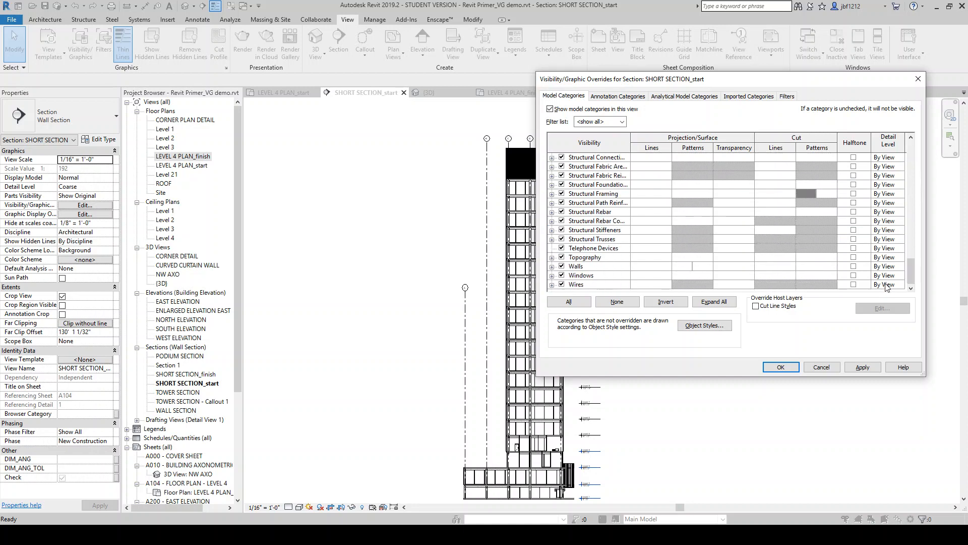
click(803, 266)
click(805, 266)
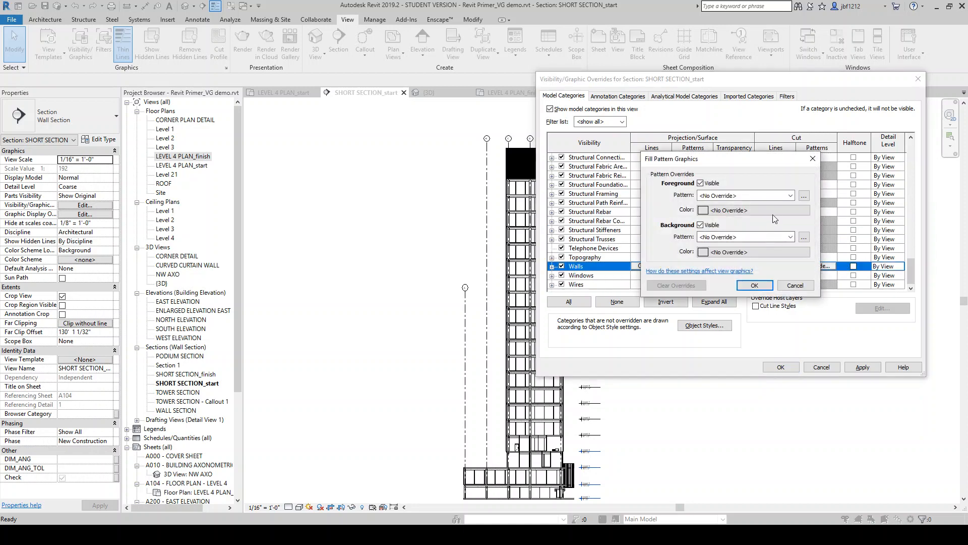
click(766, 195)
click(760, 215)
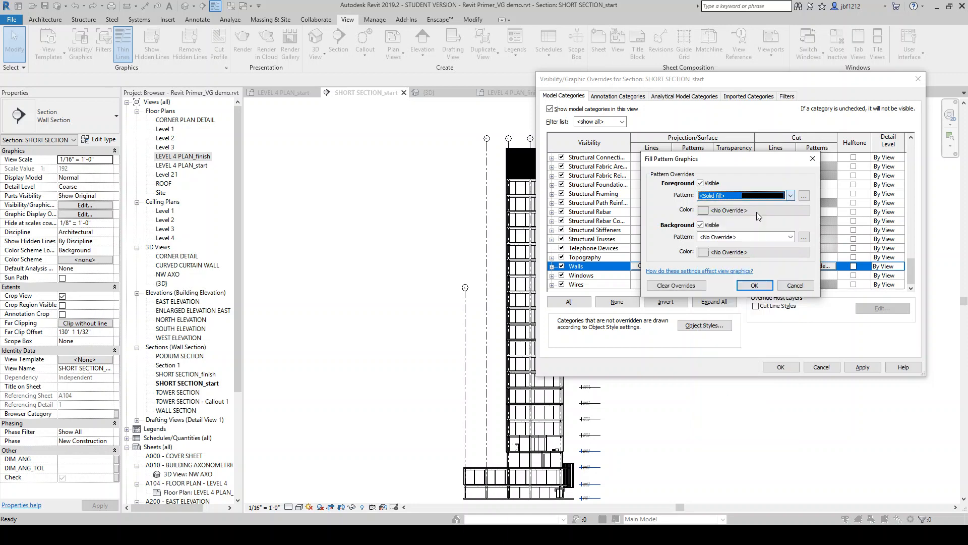
click(752, 214)
click(689, 217)
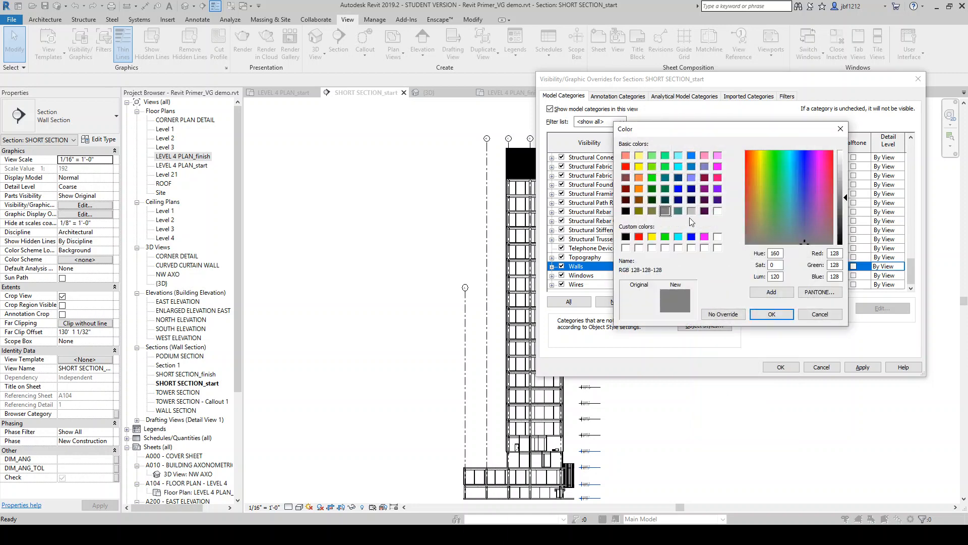
click(772, 315)
click(755, 285)
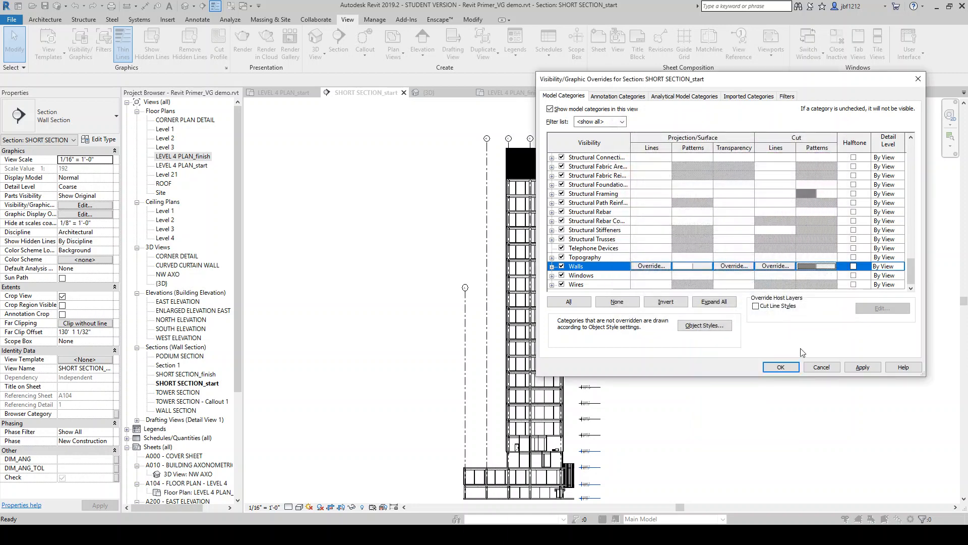
click(863, 367)
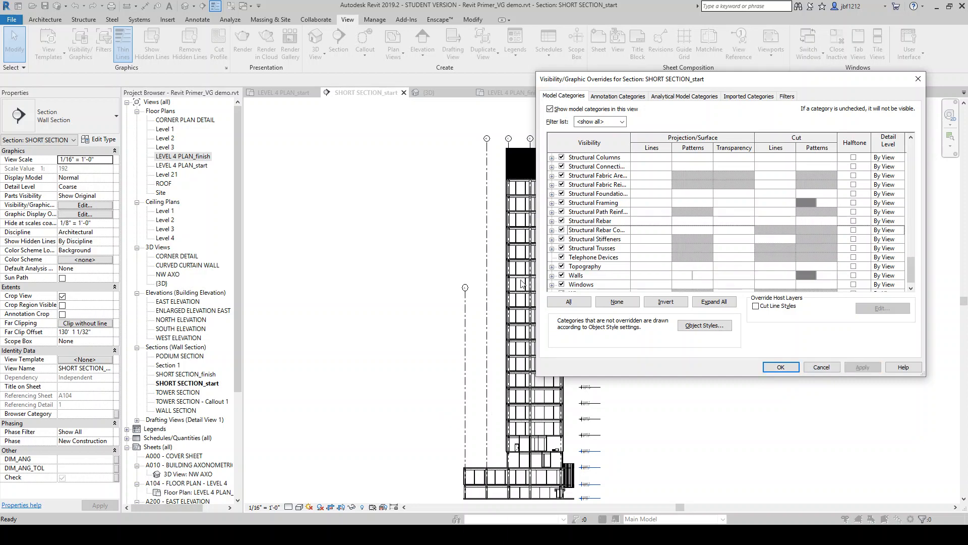
click(780, 367)
Try turning on Cast Shadows in the section's graphic display options, then cancel the dialog
scroll(523, 234, up, 5)
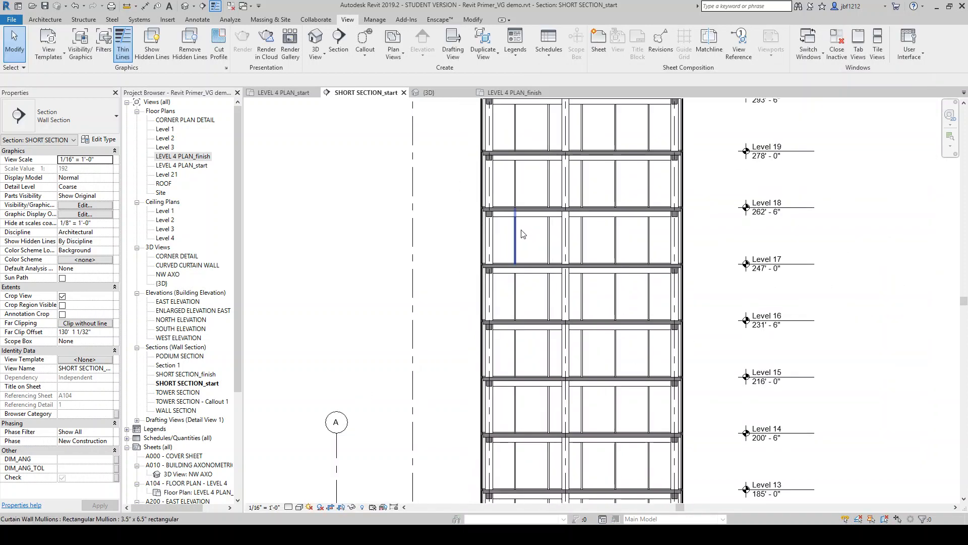
scroll(523, 233, up, 3)
scroll(443, 270, down, 10)
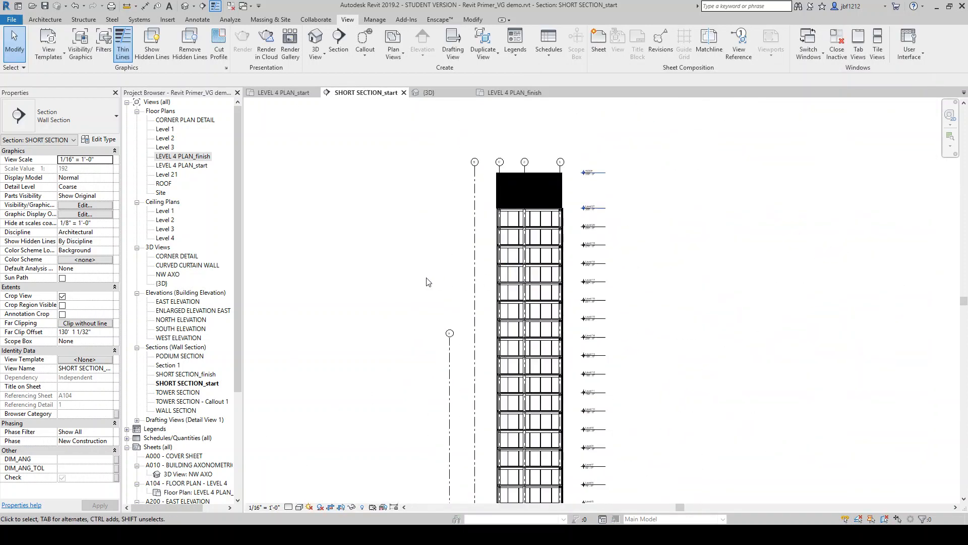
click(84, 215)
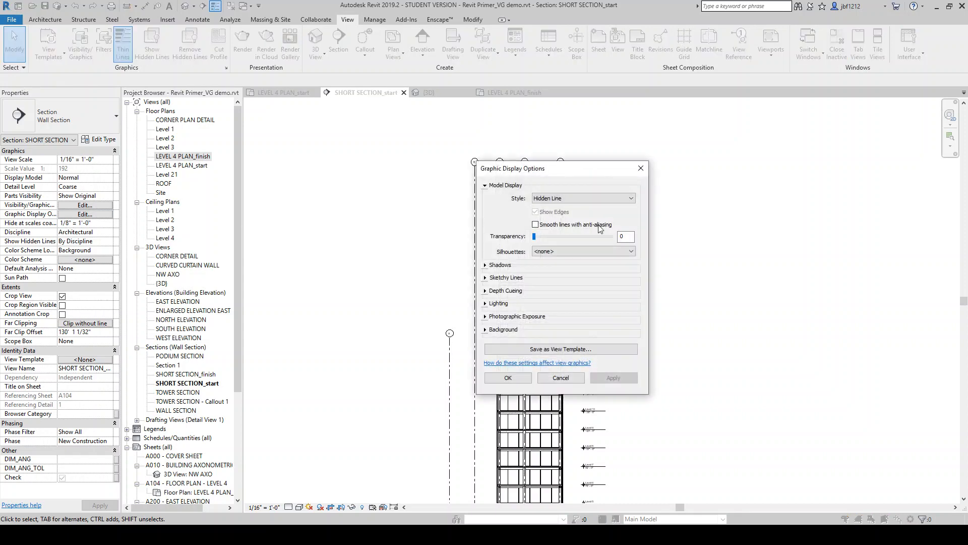
drag(577, 172, 733, 156)
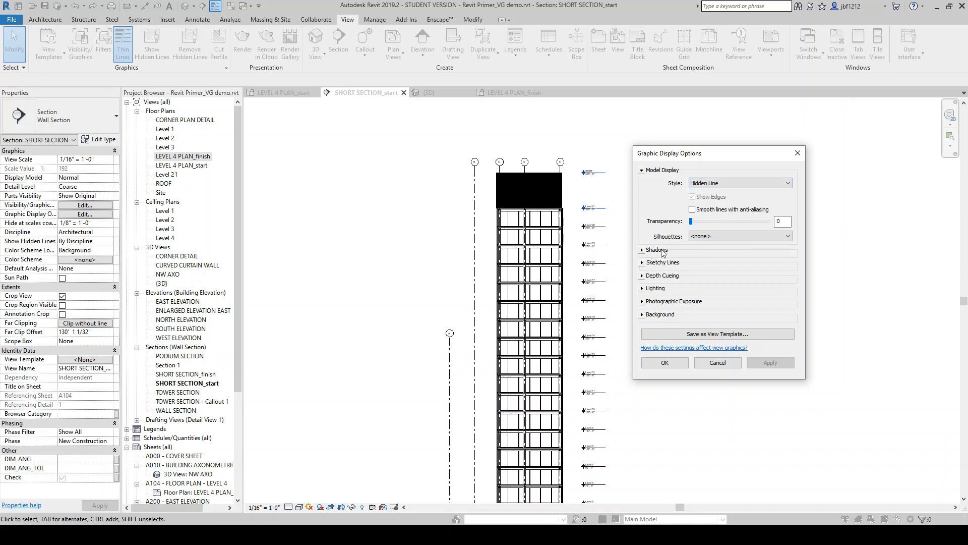
click(642, 250)
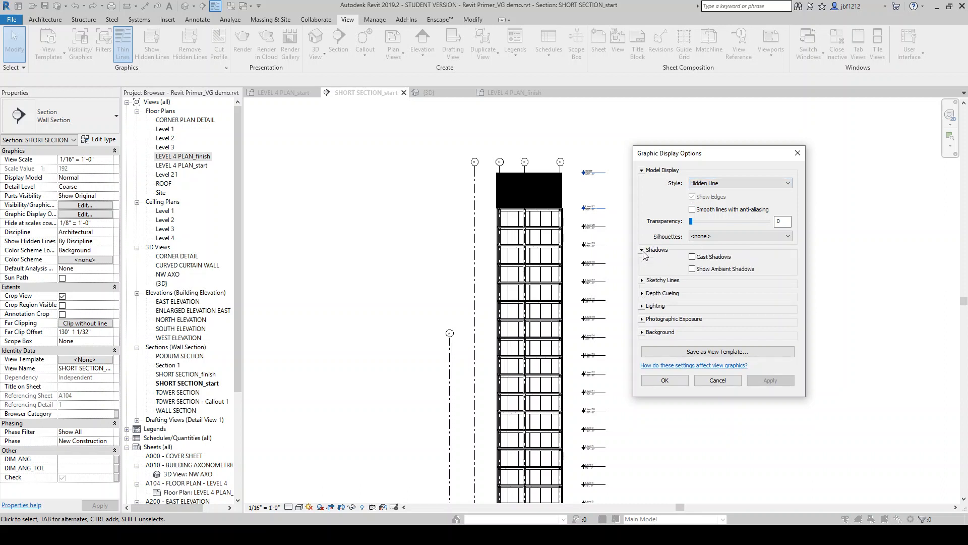
click(692, 257)
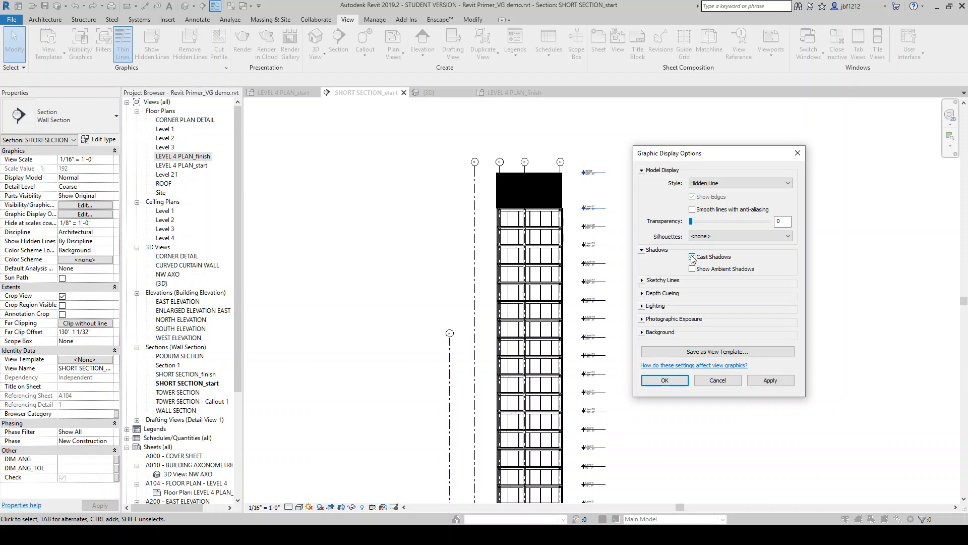
click(693, 257)
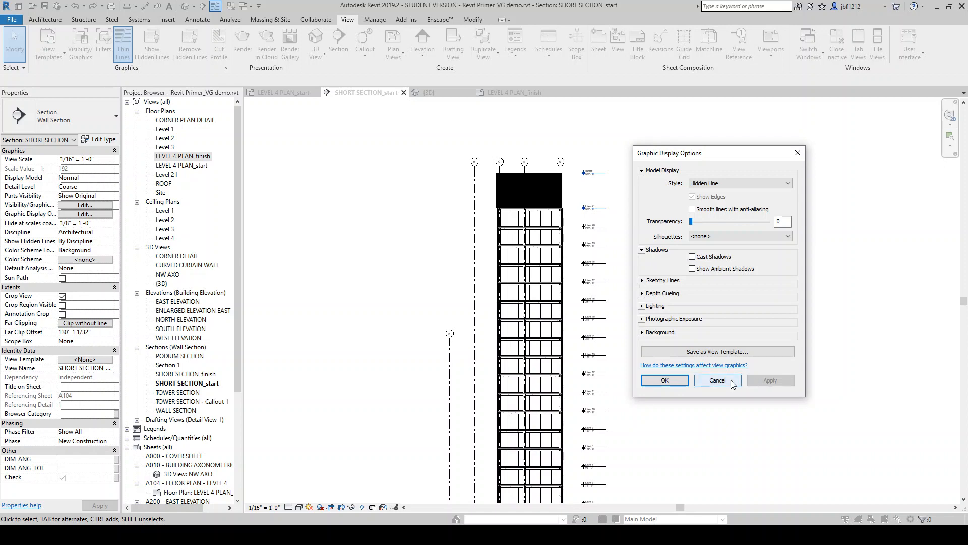
click(711, 380)
Try enabling sketchy lines in the graphic display options, then switch them off again
scroll(655, 273, down, 3)
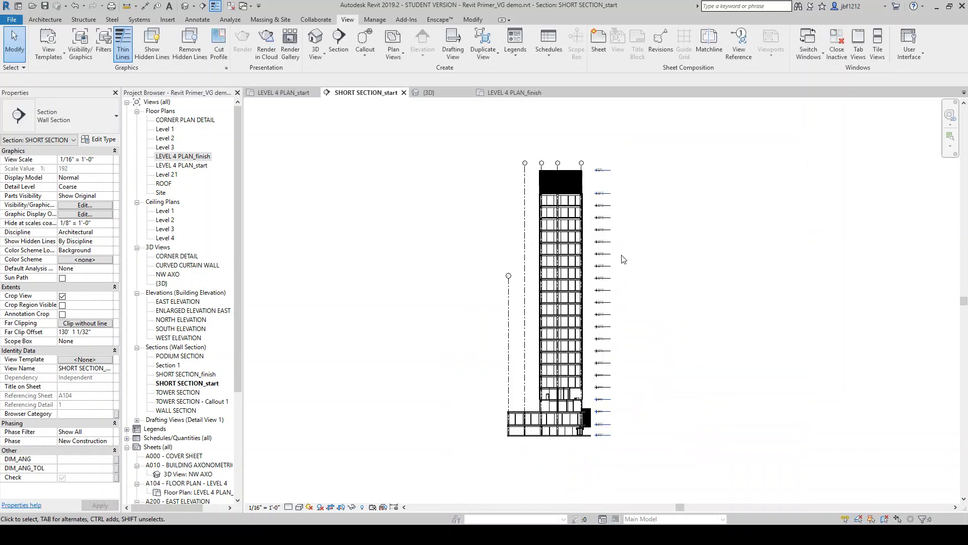
scroll(678, 398, up, 1)
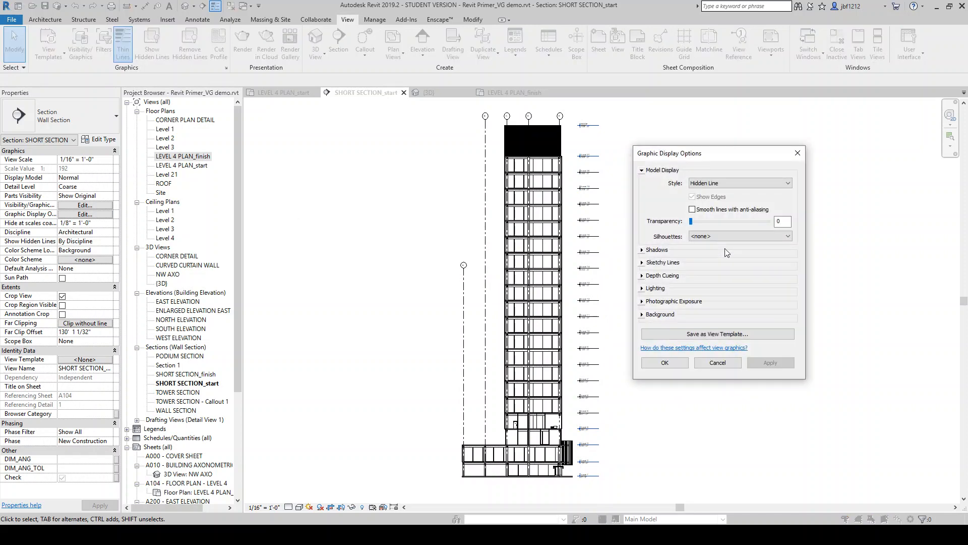
click(642, 263)
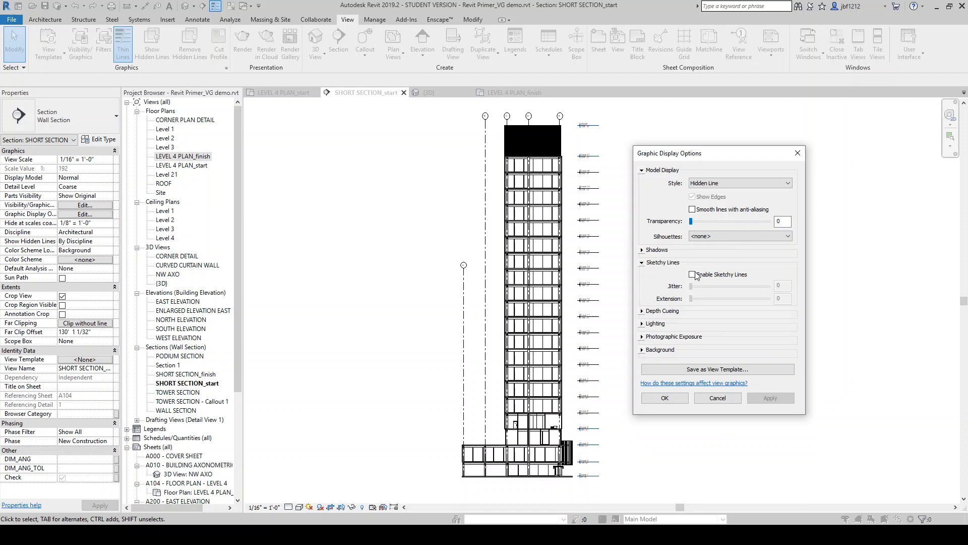
click(642, 263)
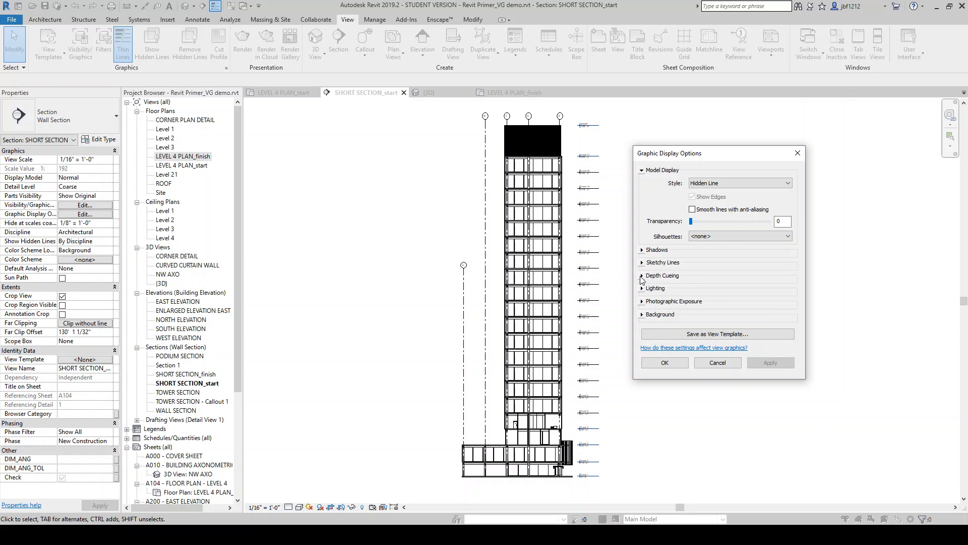
click(643, 263)
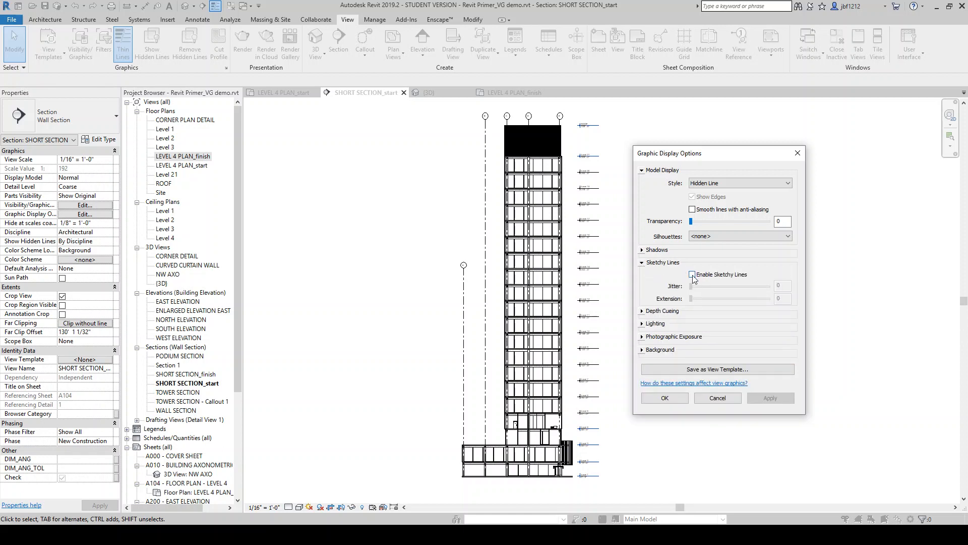
click(692, 275)
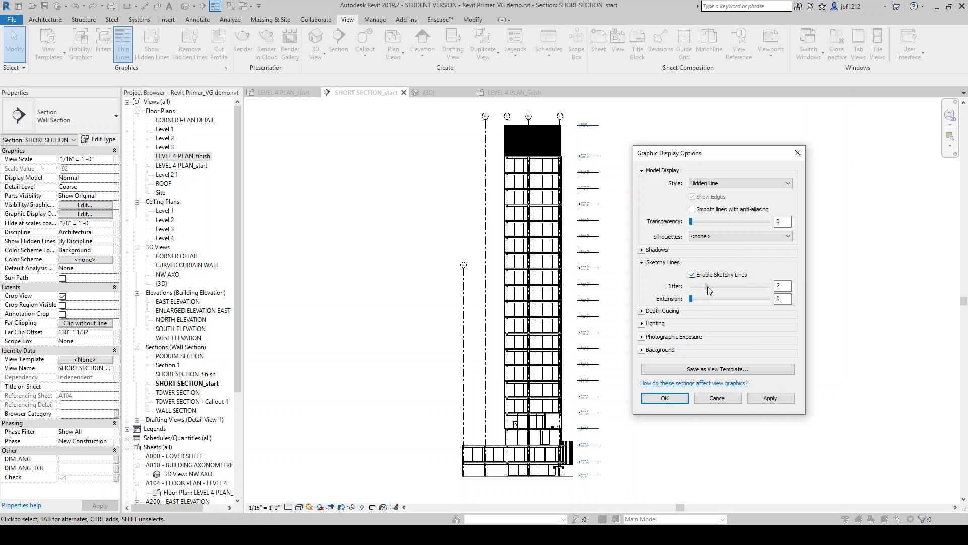
click(700, 298)
click(692, 275)
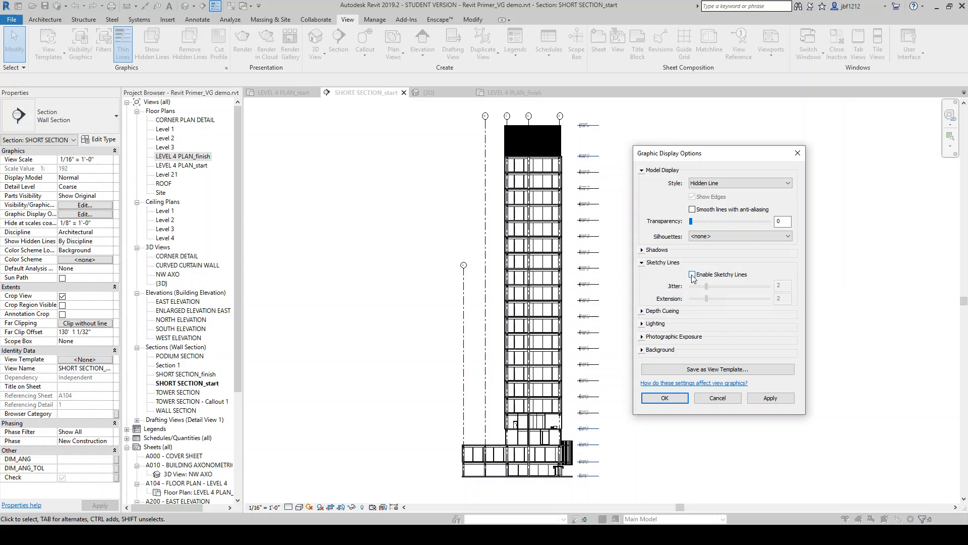
click(643, 262)
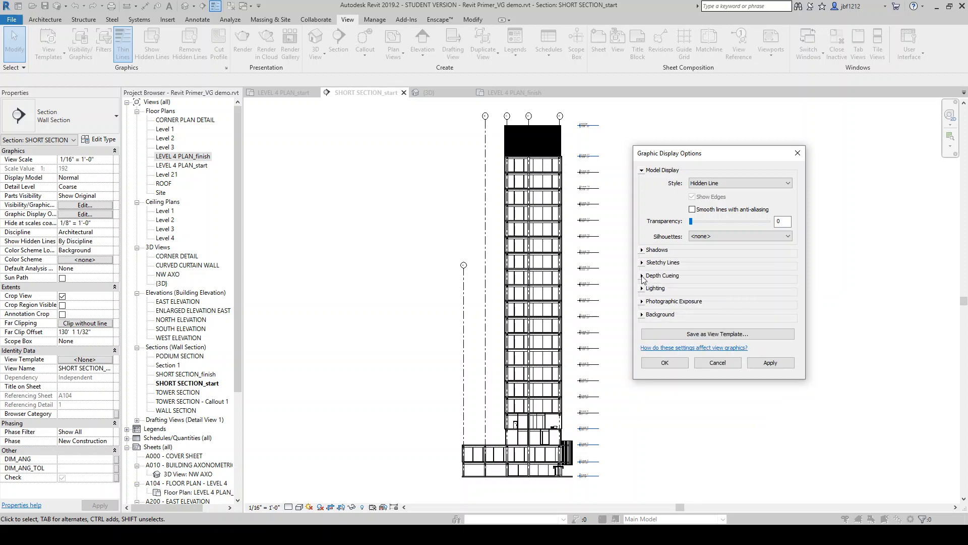
Turn on Show Depth under Depth Cueing, adjust the fade start slider, and apply the graphic display options
click(643, 275)
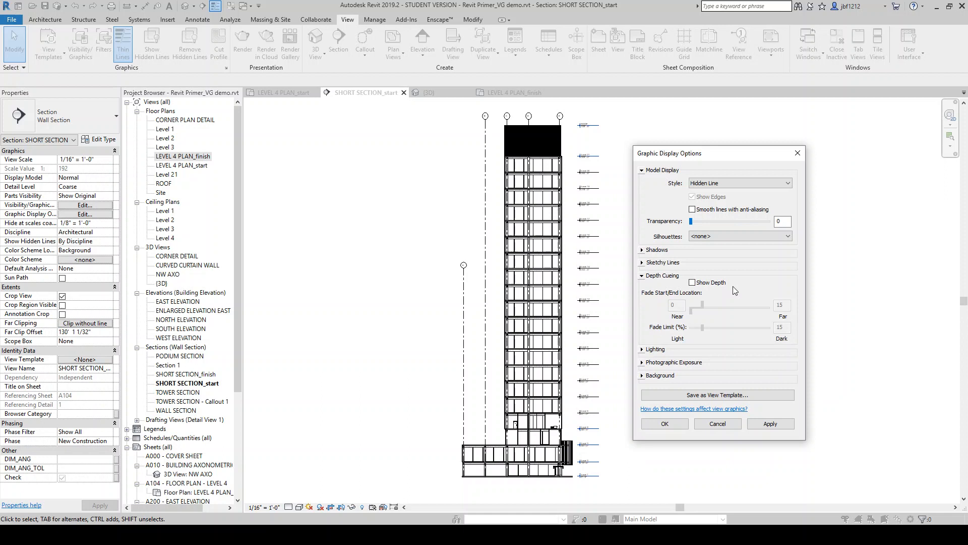
click(693, 284)
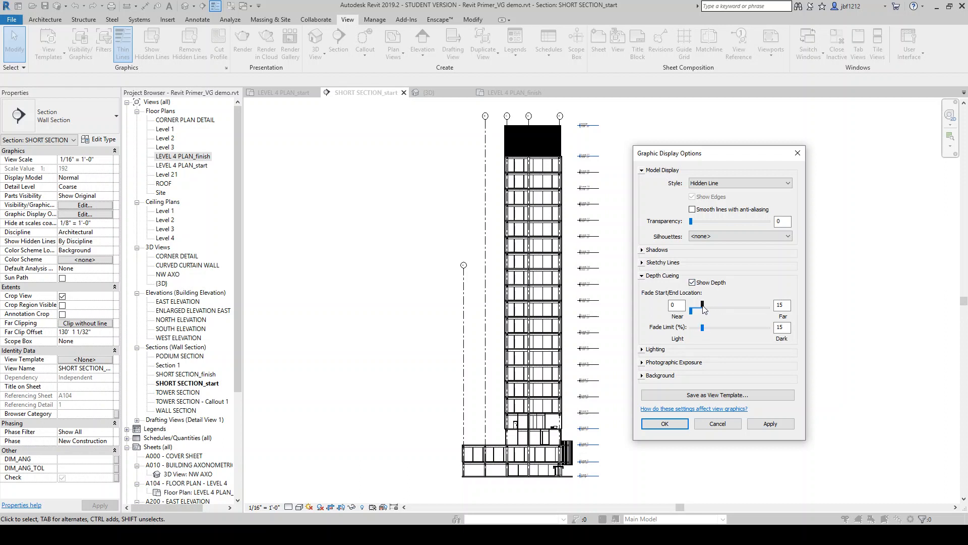
drag(704, 309, 726, 308)
click(770, 423)
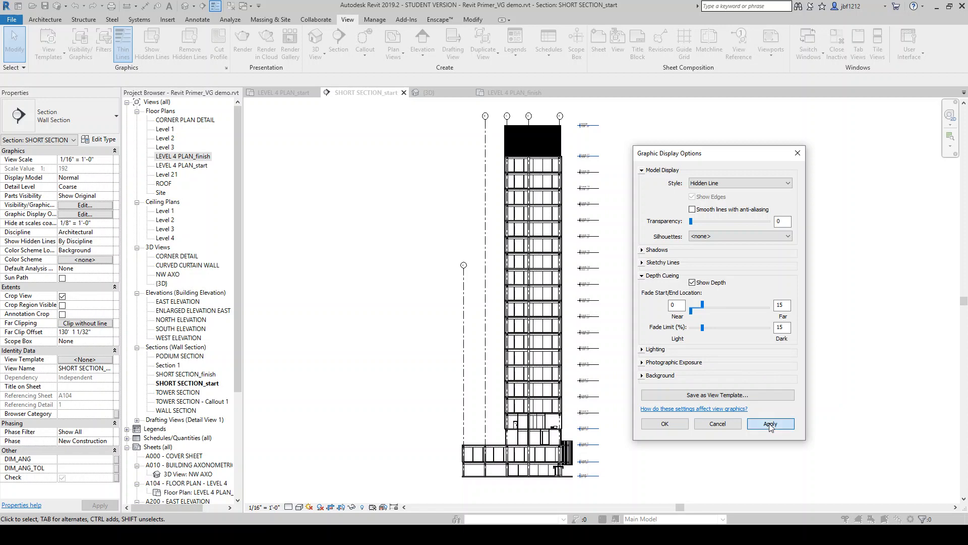
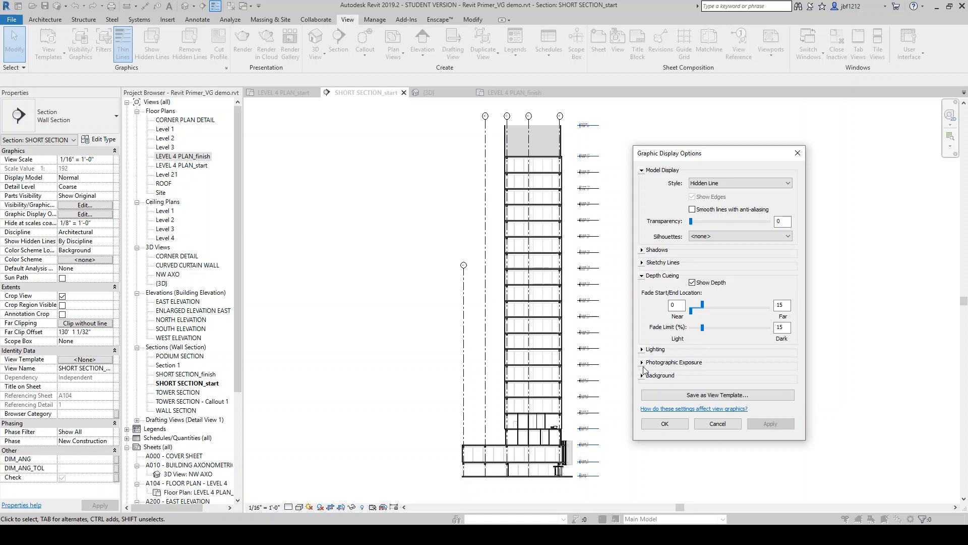
Preview a Gradient and then a Sky background for the section in the graphic display options, applying each
click(642, 349)
click(641, 276)
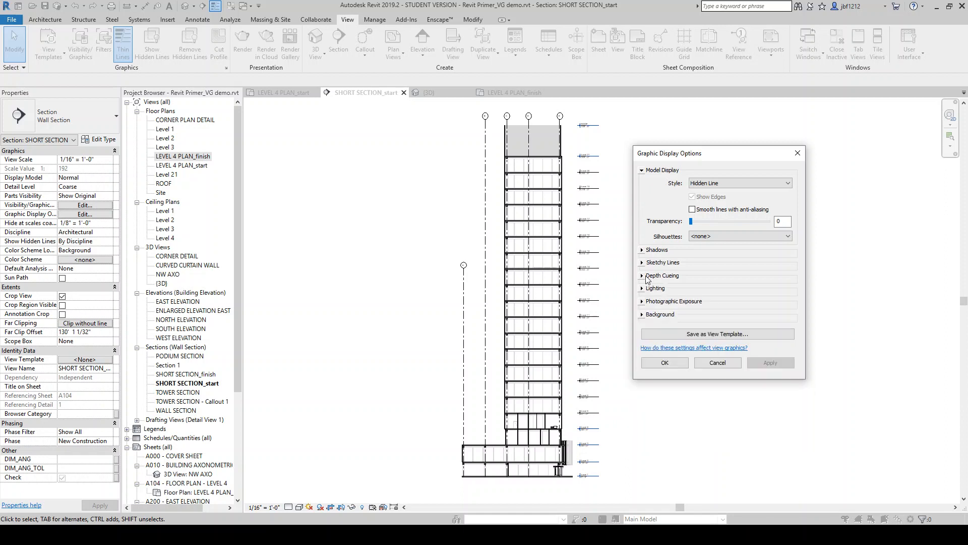
click(642, 314)
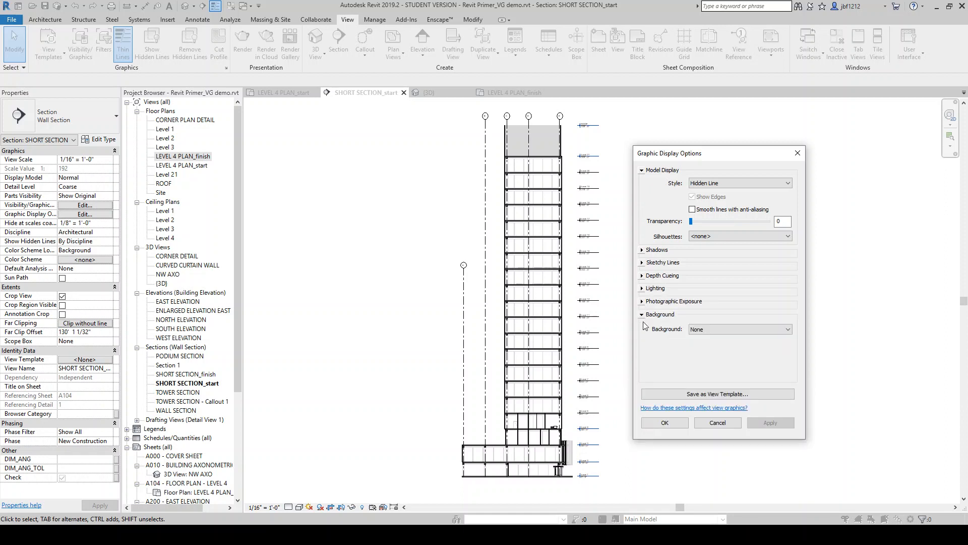
click(706, 330)
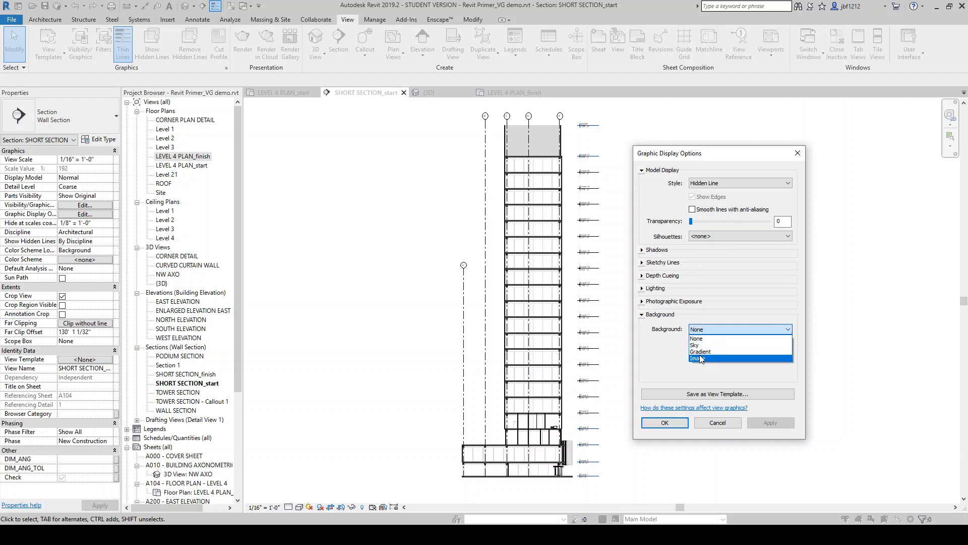
click(700, 351)
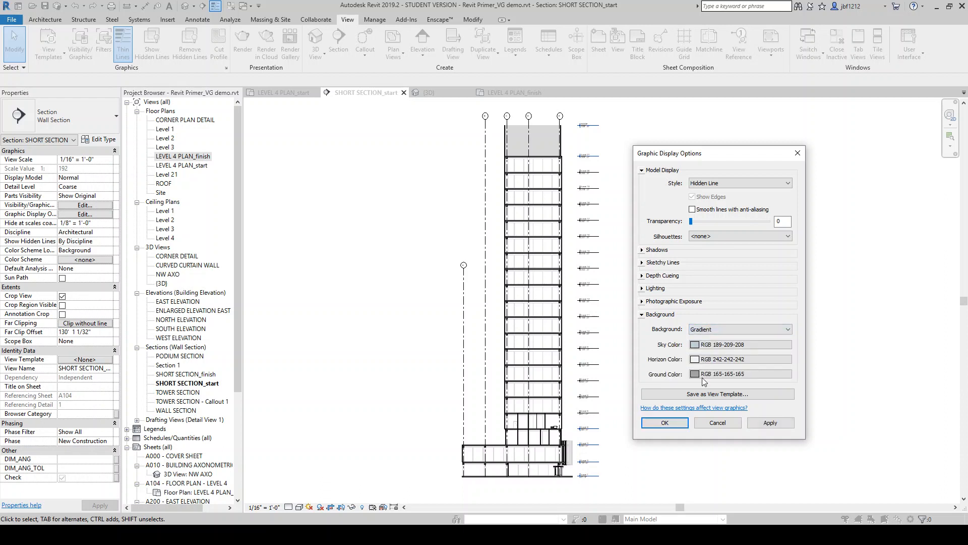
click(775, 425)
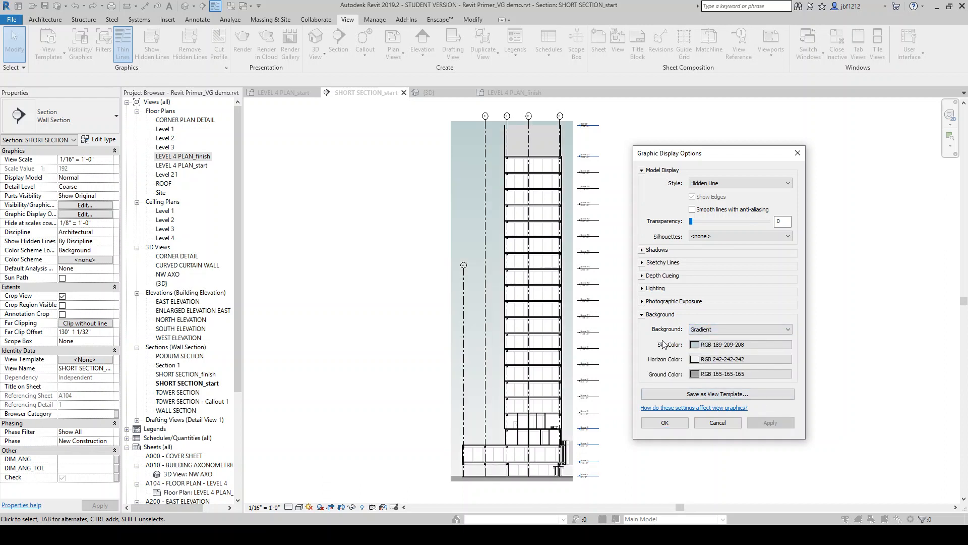
click(705, 331)
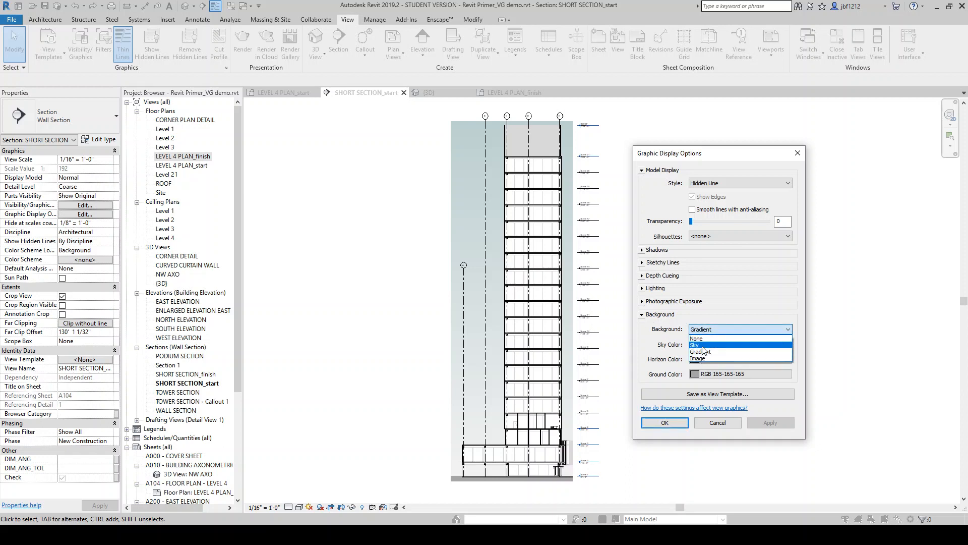
click(700, 345)
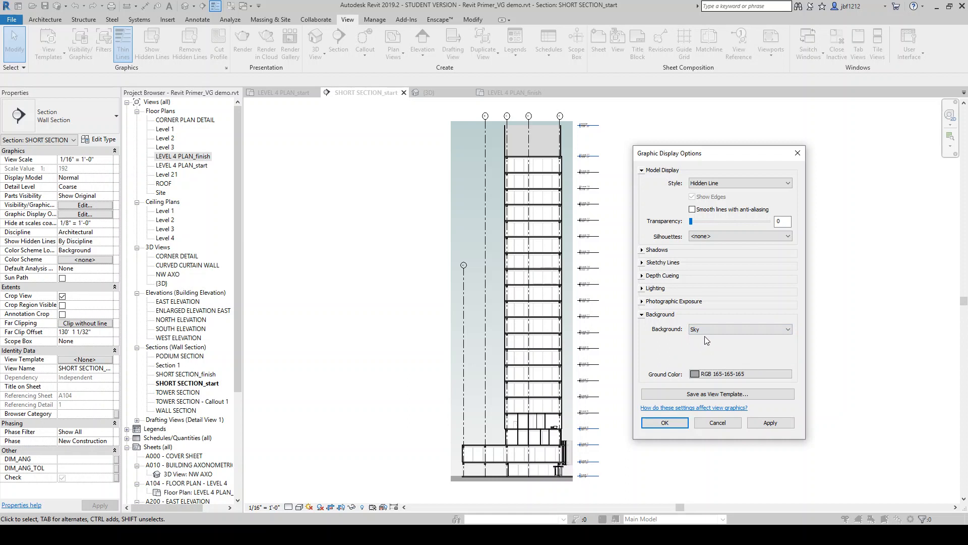
click(772, 423)
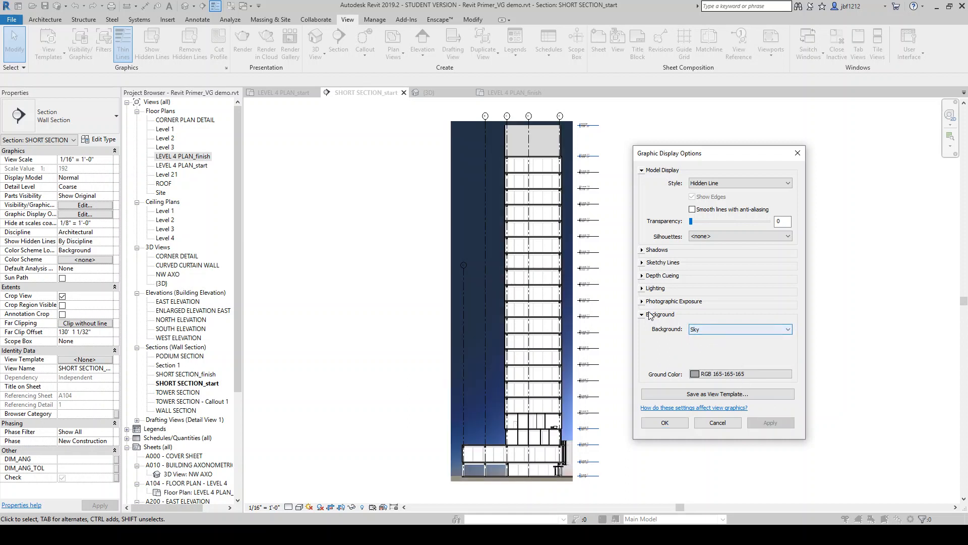
Reset the section background to None, apply it, and collapse the Background group
click(695, 331)
click(701, 339)
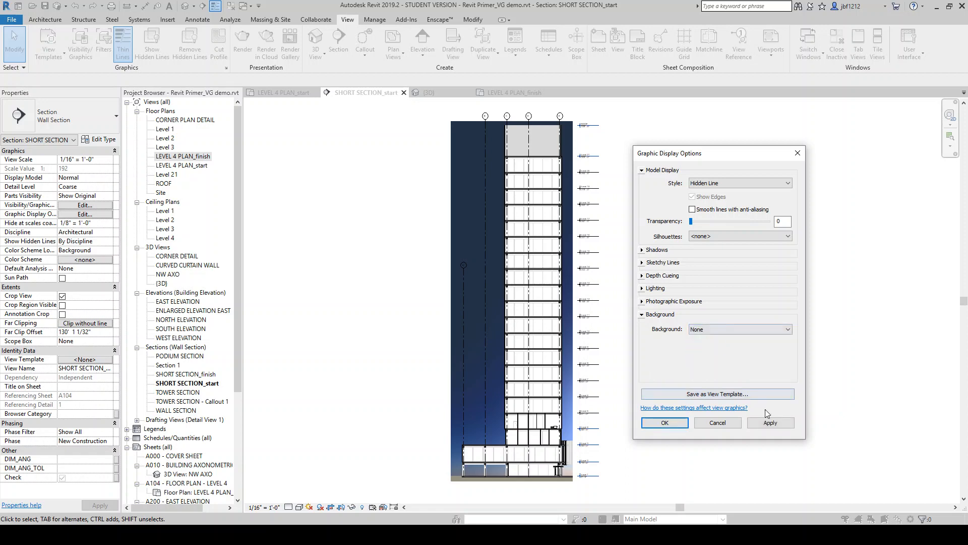
click(768, 422)
click(643, 314)
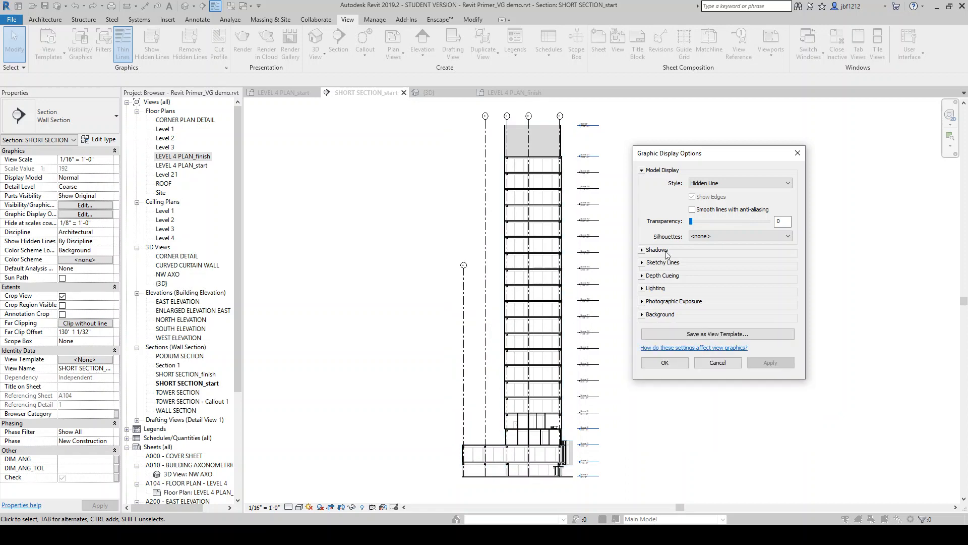
Try Wide Lines silhouettes, revert silhouettes to none, and close the graphic display options
click(701, 238)
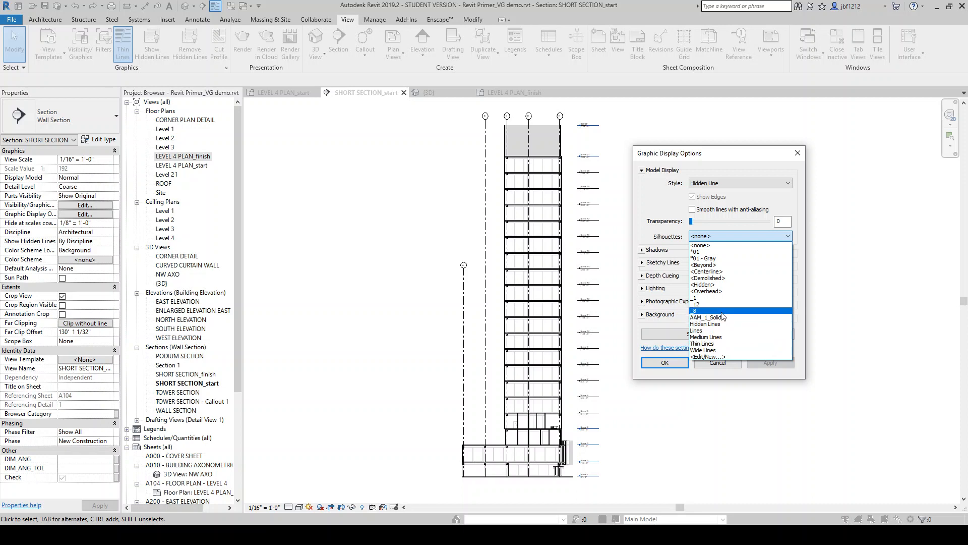
click(716, 350)
click(762, 363)
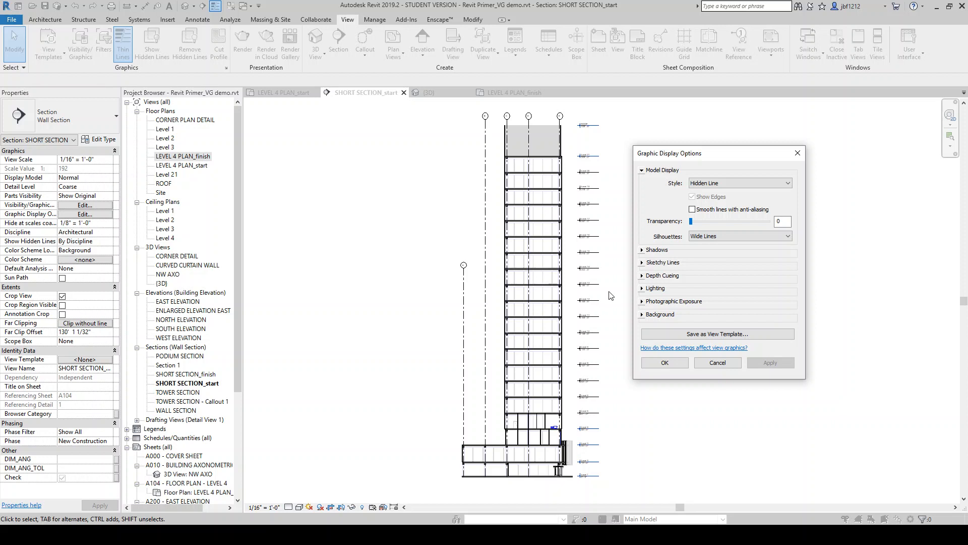
click(721, 236)
click(706, 246)
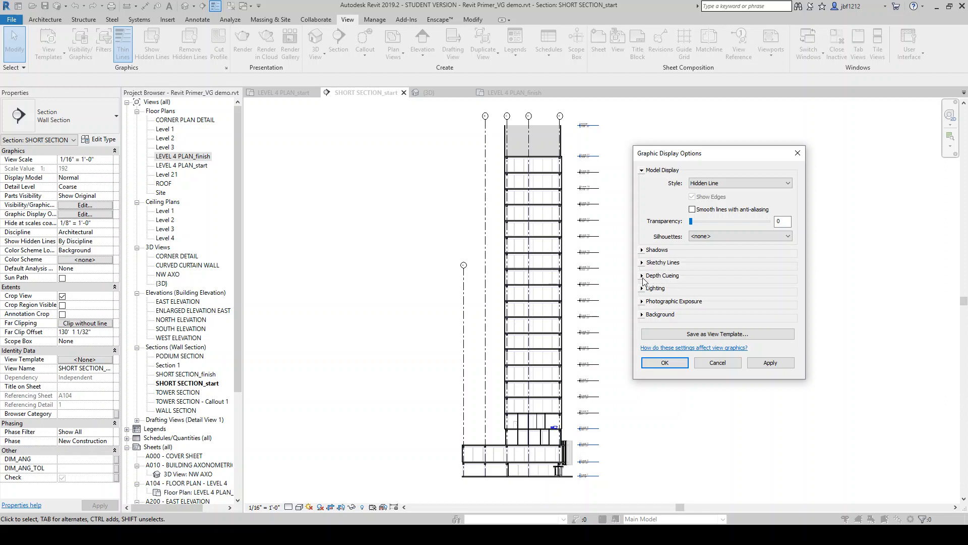
click(643, 250)
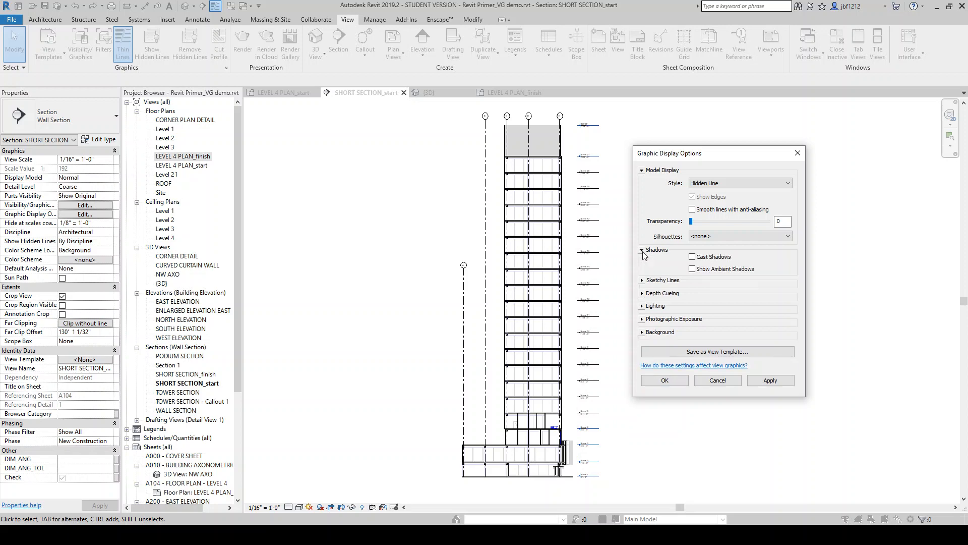
click(642, 250)
click(642, 170)
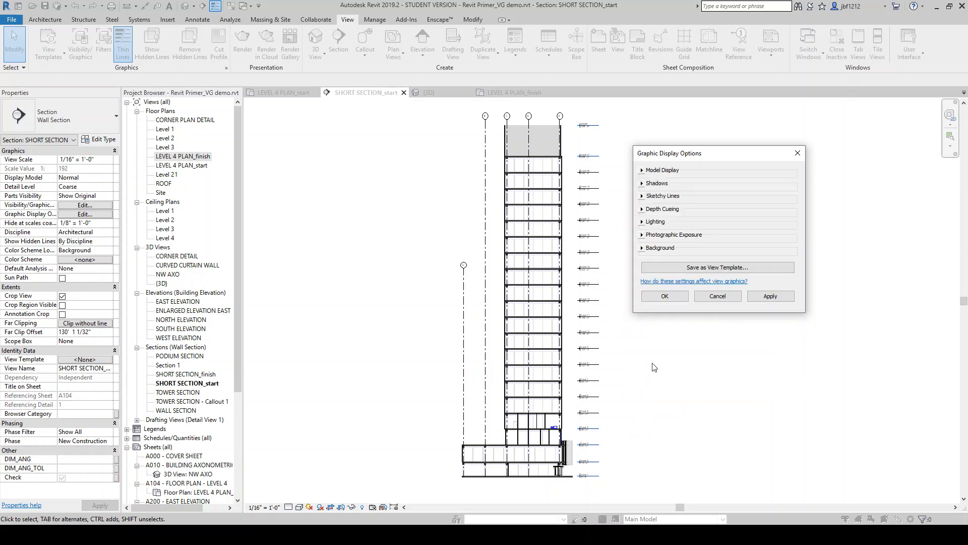
click(665, 300)
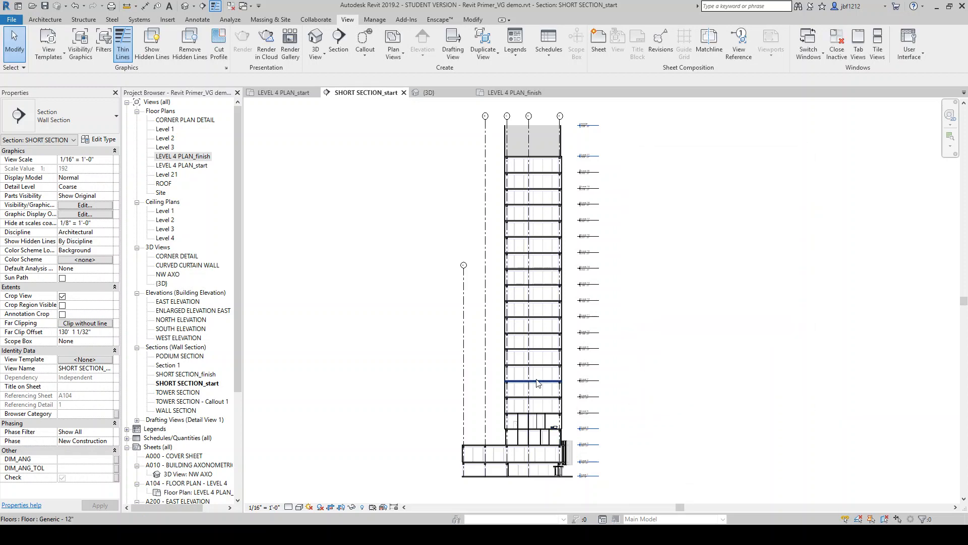
Switch to the LEVEL 4 PLAN_start floor plan view
scroll(650, 374, down, 2)
scroll(635, 379, up, 3)
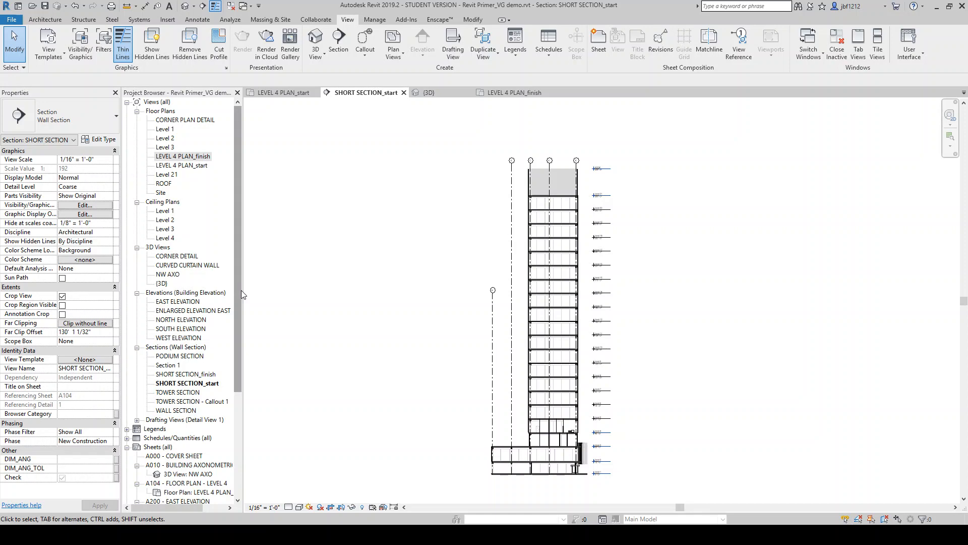
click(288, 94)
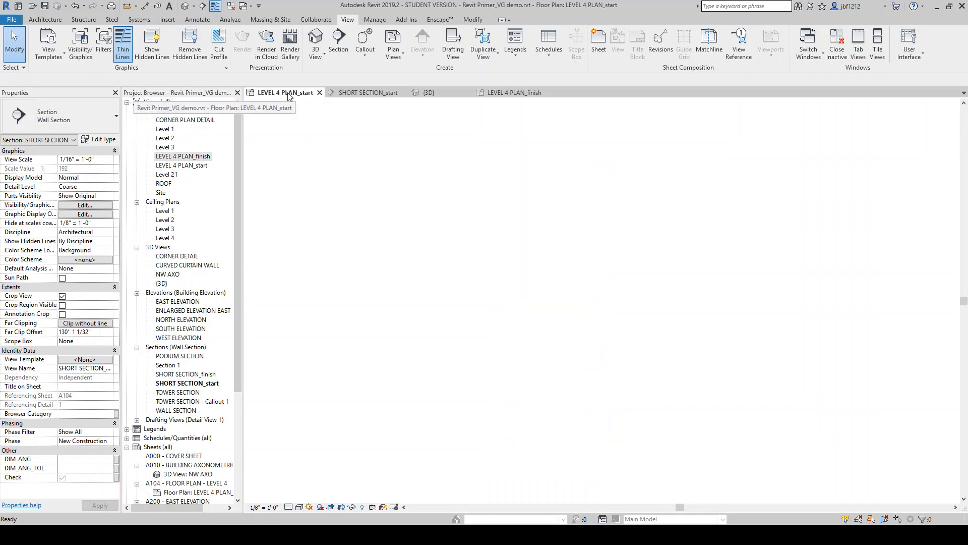
scroll(529, 324, down, 3)
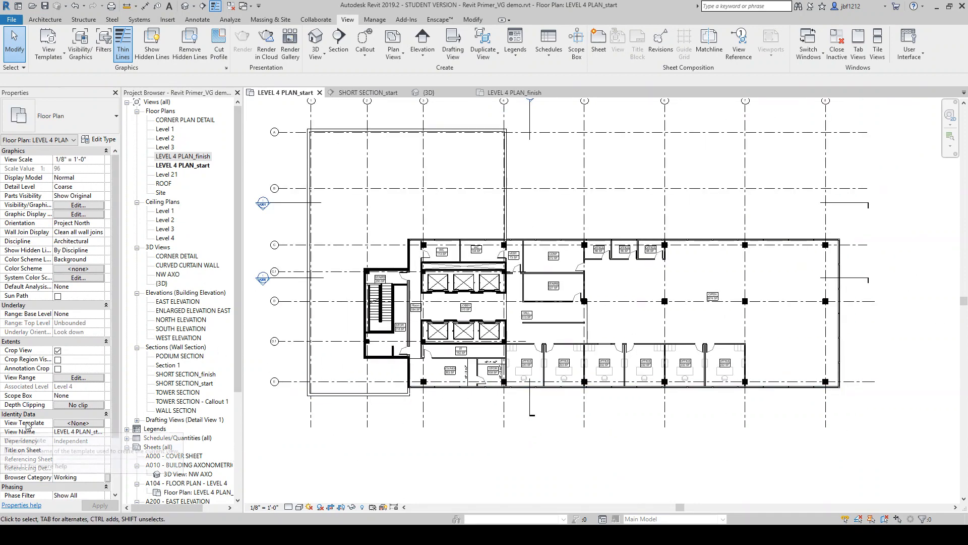
scroll(568, 453, down, 1)
scroll(575, 450, down, 1)
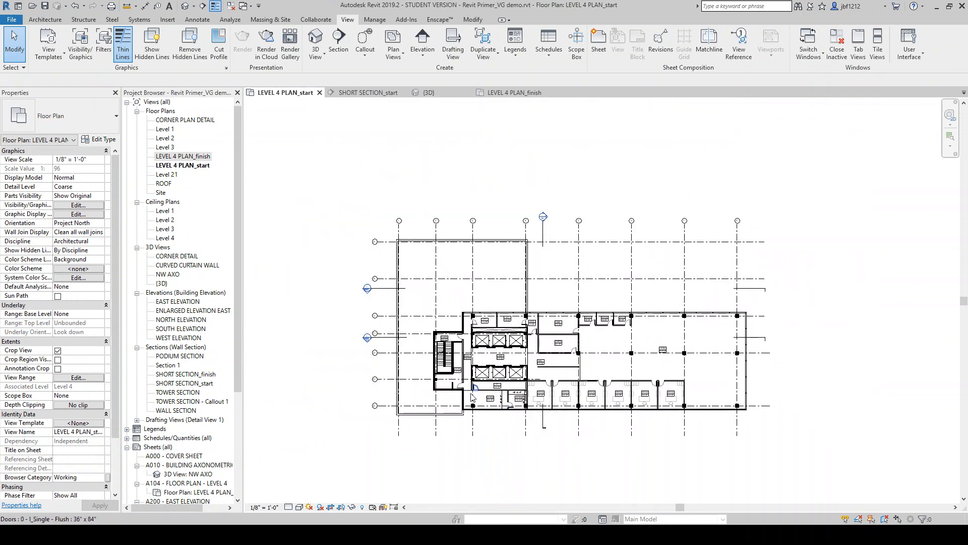
scroll(473, 394, up, 3)
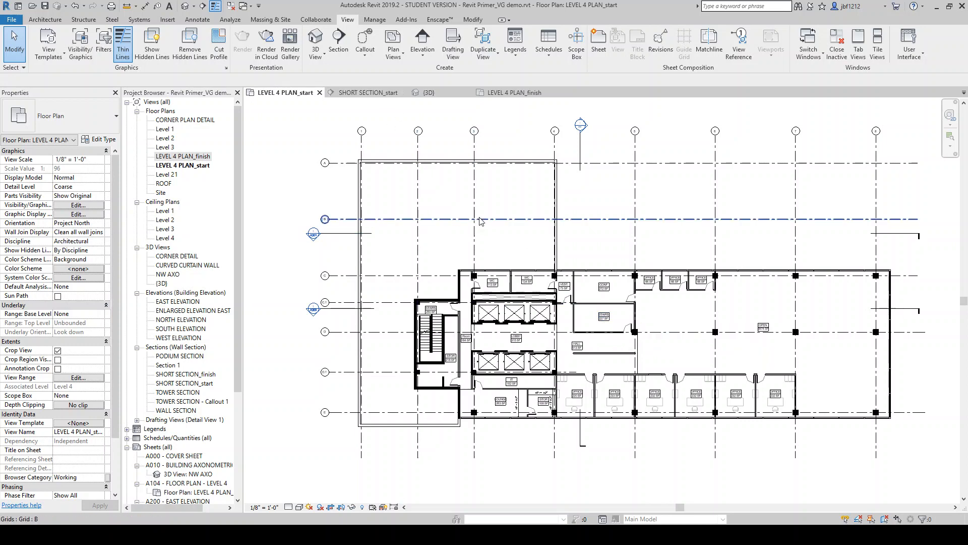
Create a view template from the current plan view named Plans - 1/8" - diagram view
click(79, 59)
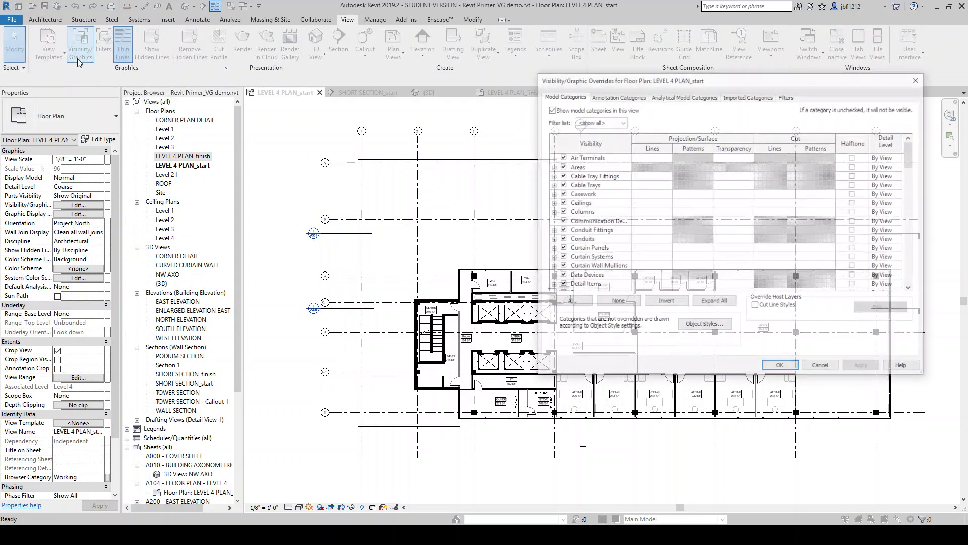
click(820, 365)
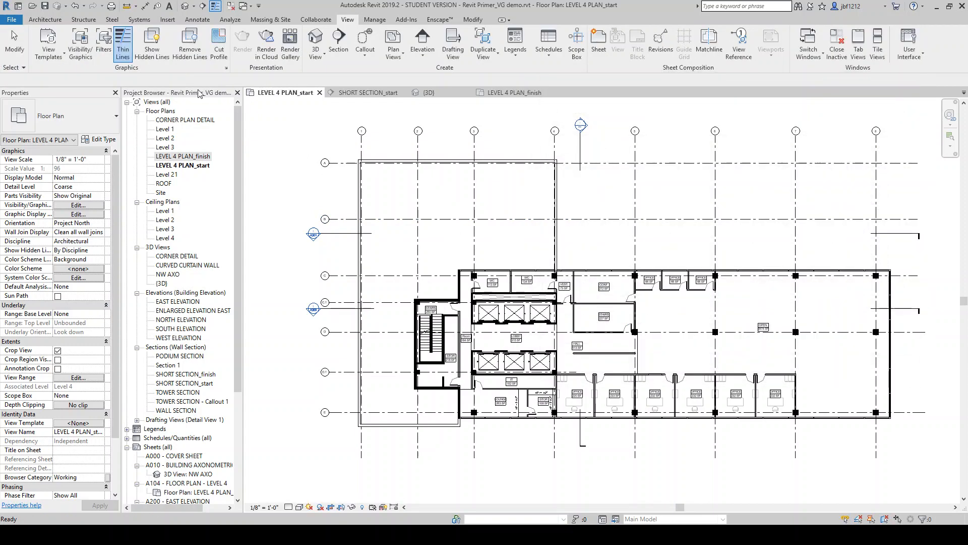
click(48, 53)
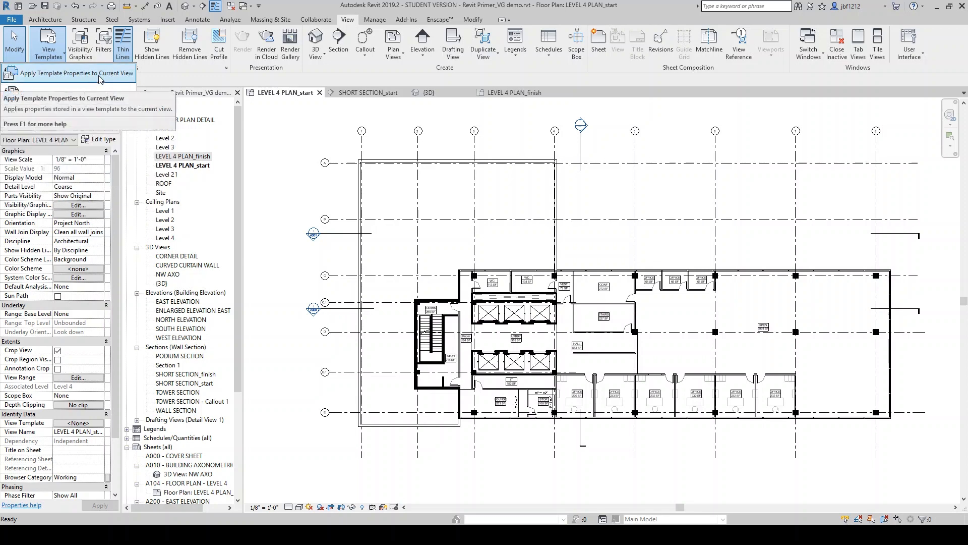
click(91, 94)
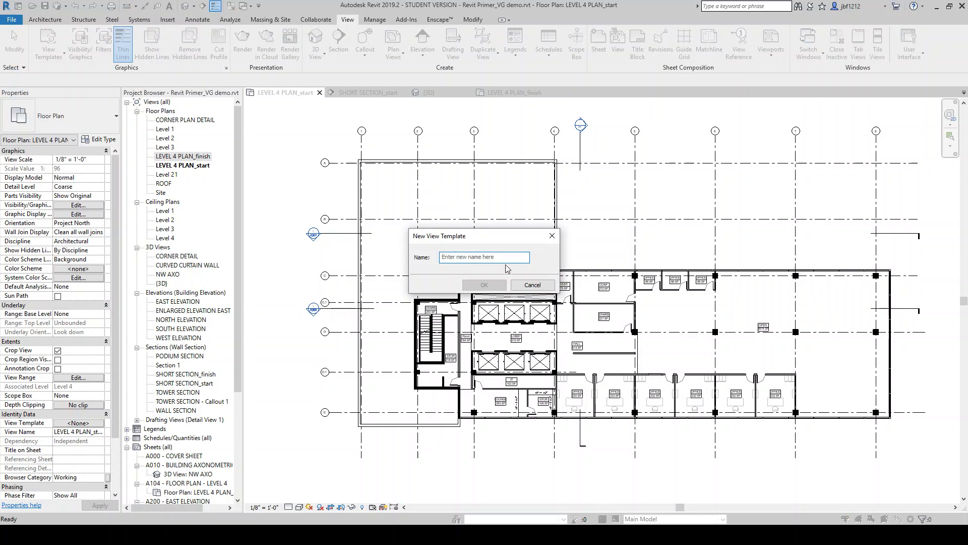
text(Plans - 1/8" - diagram view)
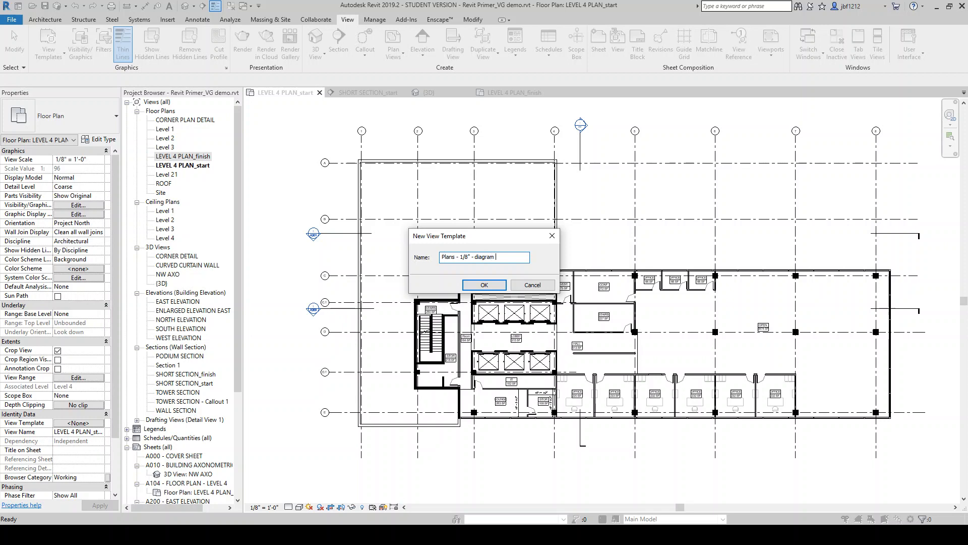
click(484, 285)
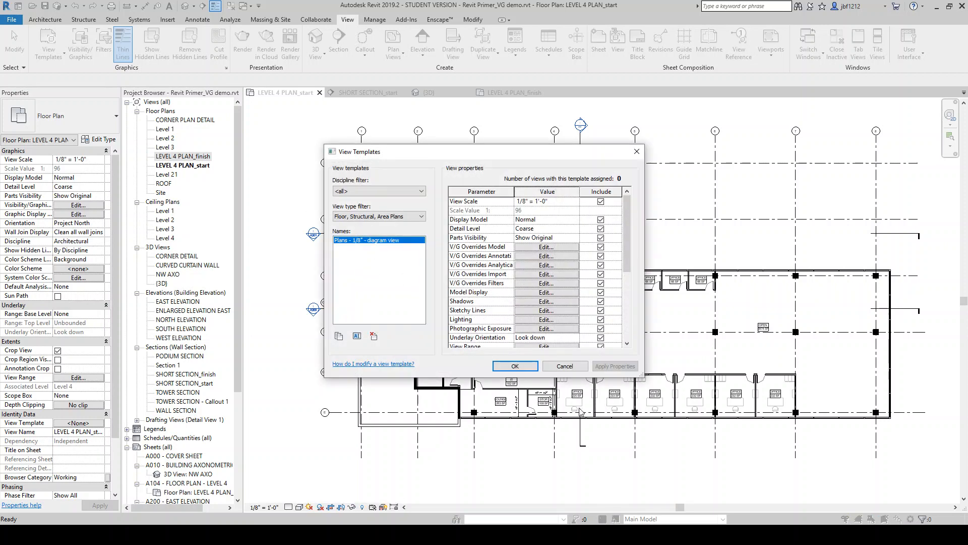
Edit the template's model category overrides to make Furniture halftone and apply
click(529, 370)
click(555, 247)
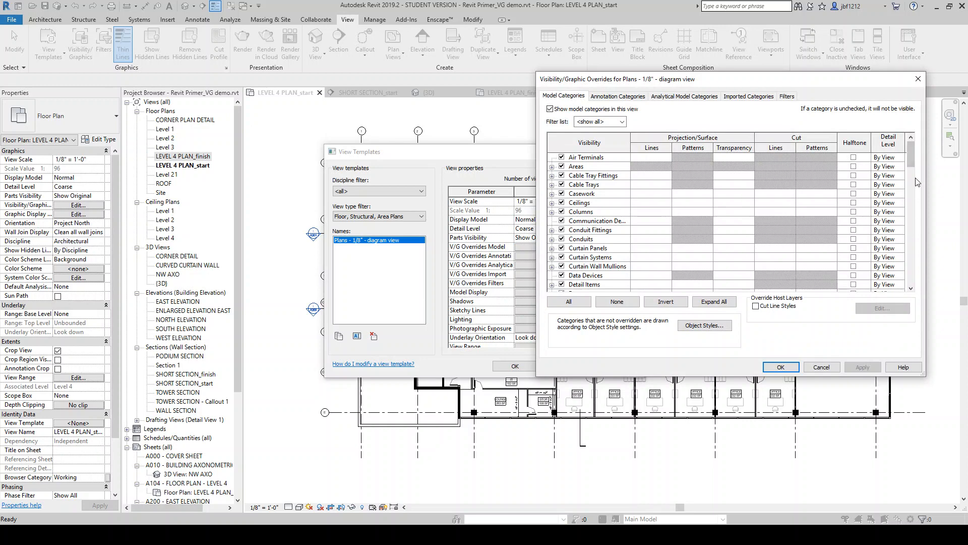
drag(910, 170, 910, 202)
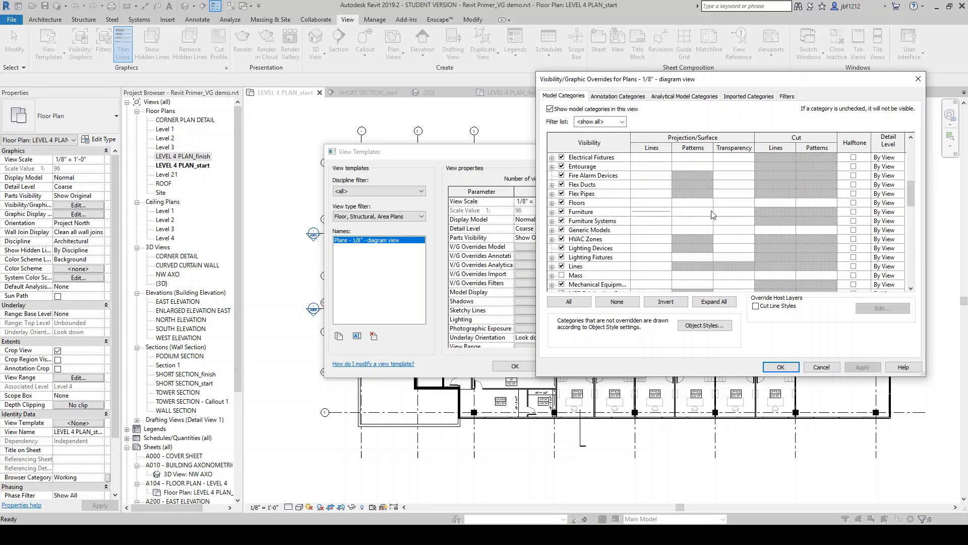
click(854, 213)
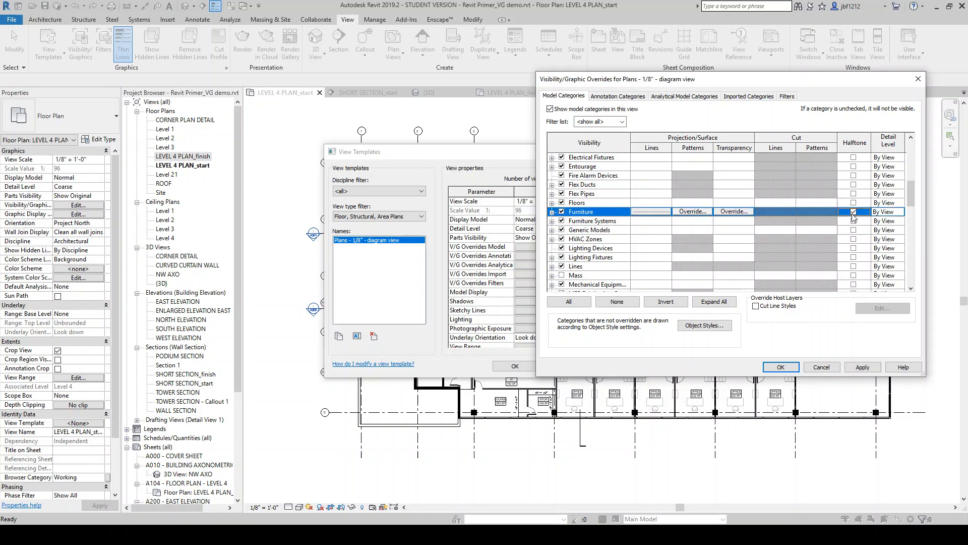
click(860, 368)
Open Furniture's projection line graphics without changes, then confirm the overrides and close the view templates dialog
click(652, 221)
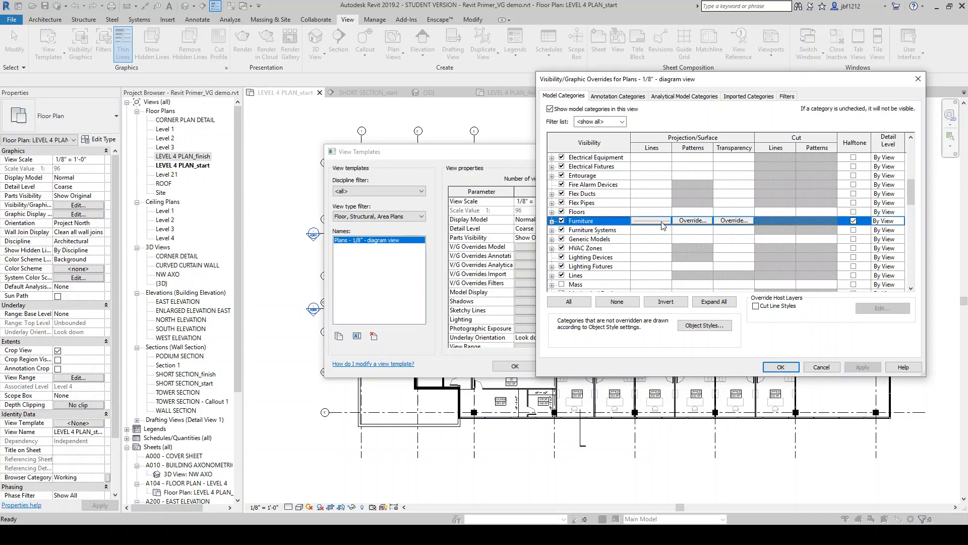
click(652, 221)
click(673, 266)
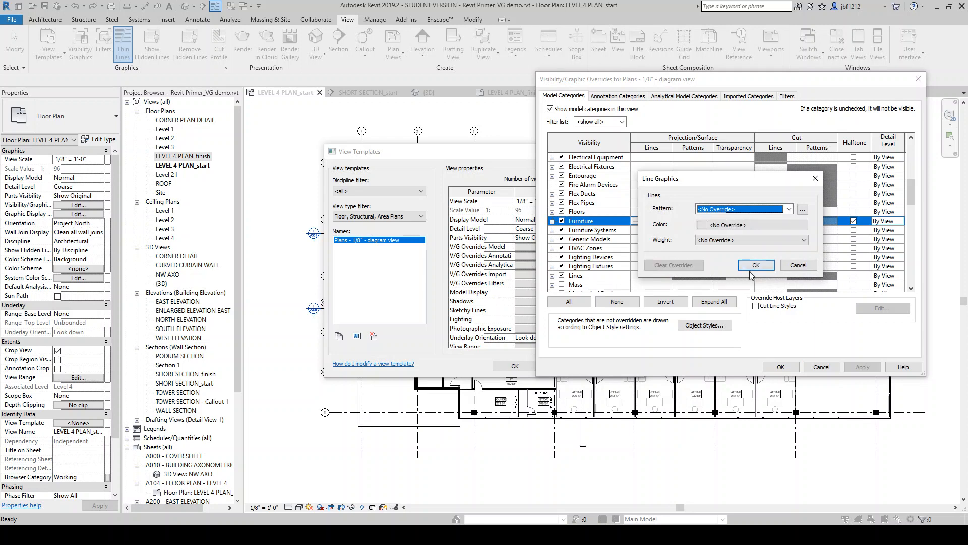
click(756, 265)
click(862, 366)
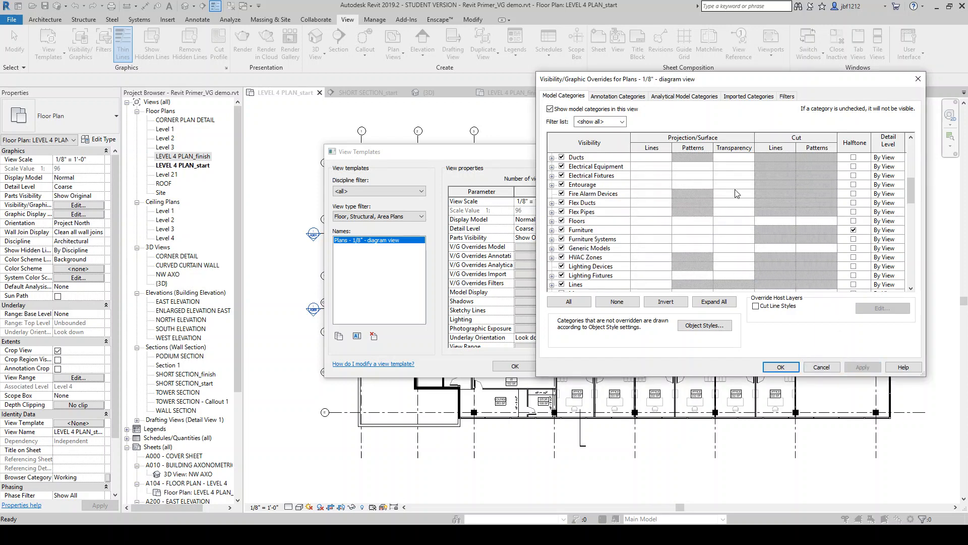
click(780, 367)
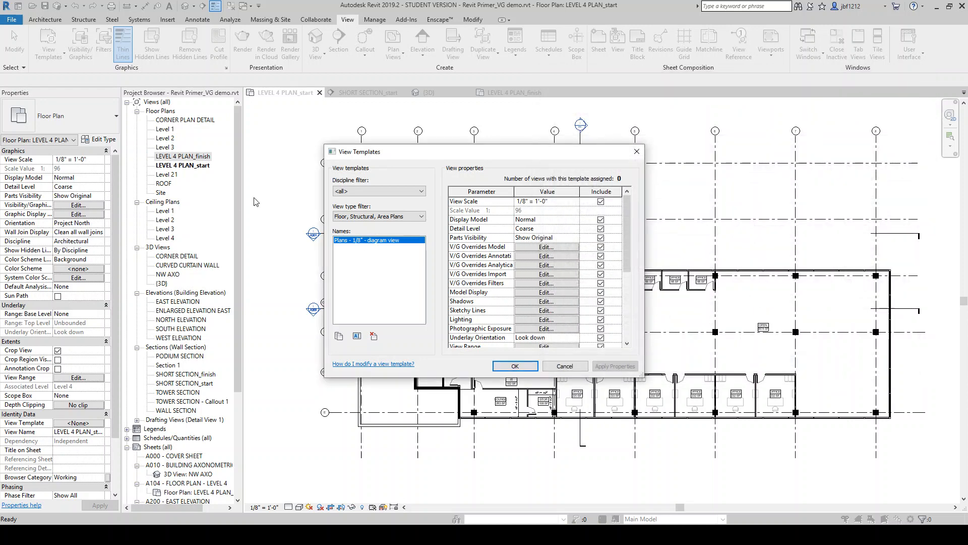
click(515, 366)
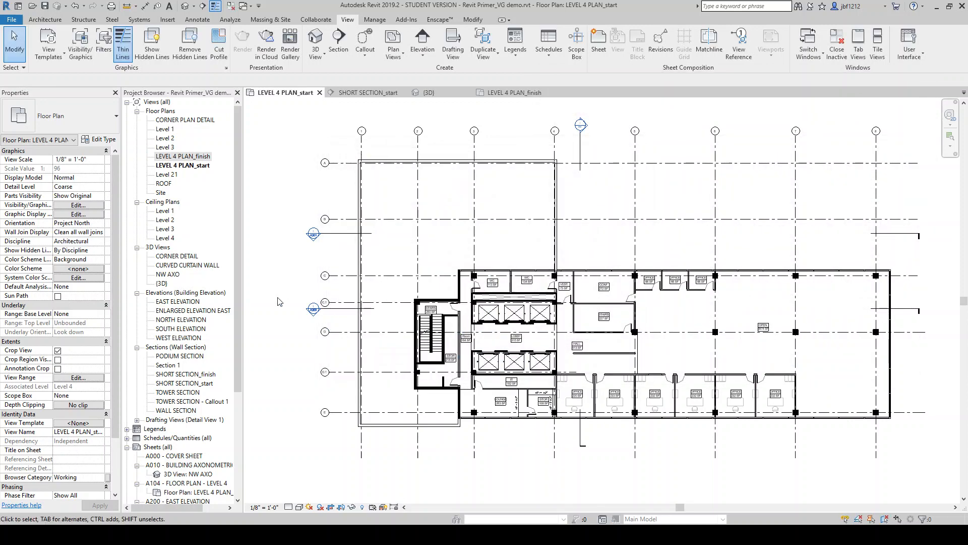
Open the Level 3 floor plan and assign it the Plans - 1/8" - diagram view template
double_click(165, 147)
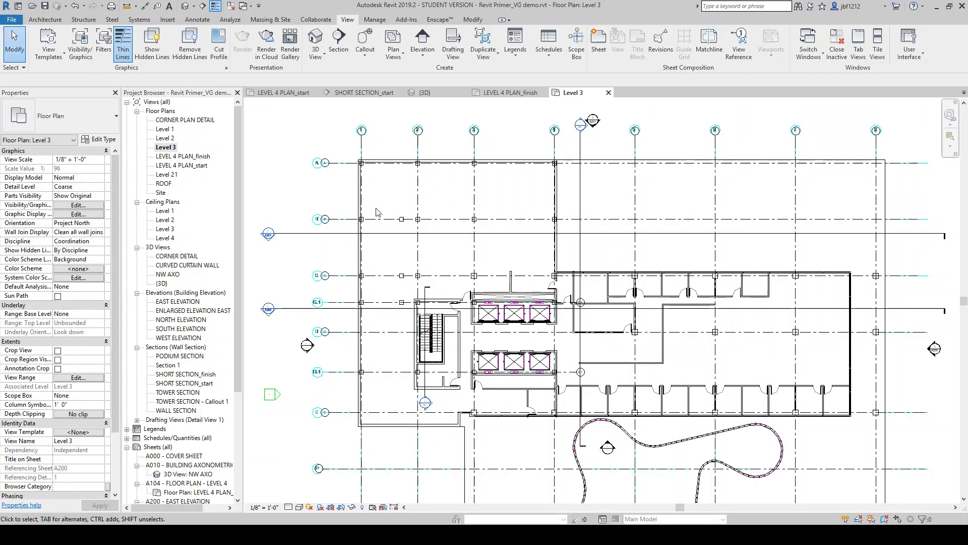
scroll(520, 250, down, 1)
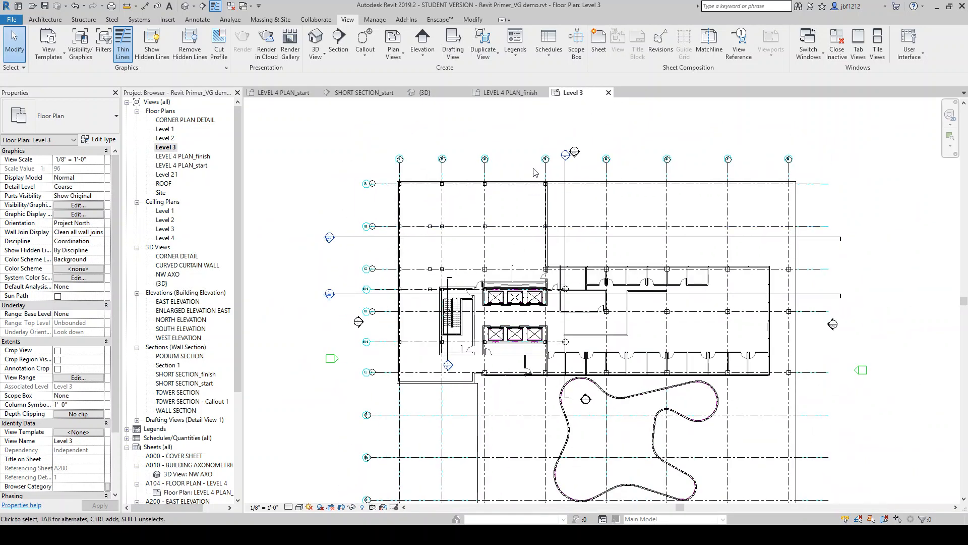
scroll(536, 172, up, 1)
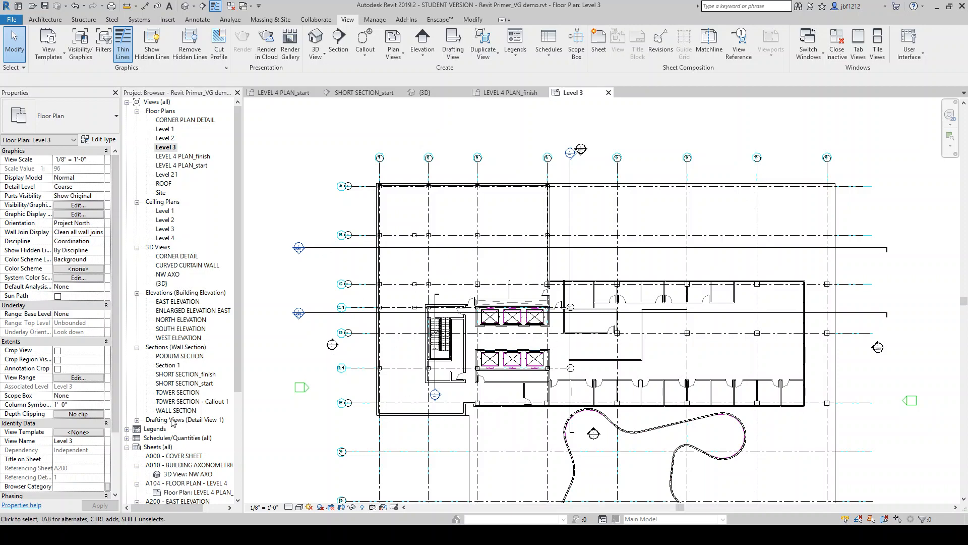
click(79, 433)
click(370, 247)
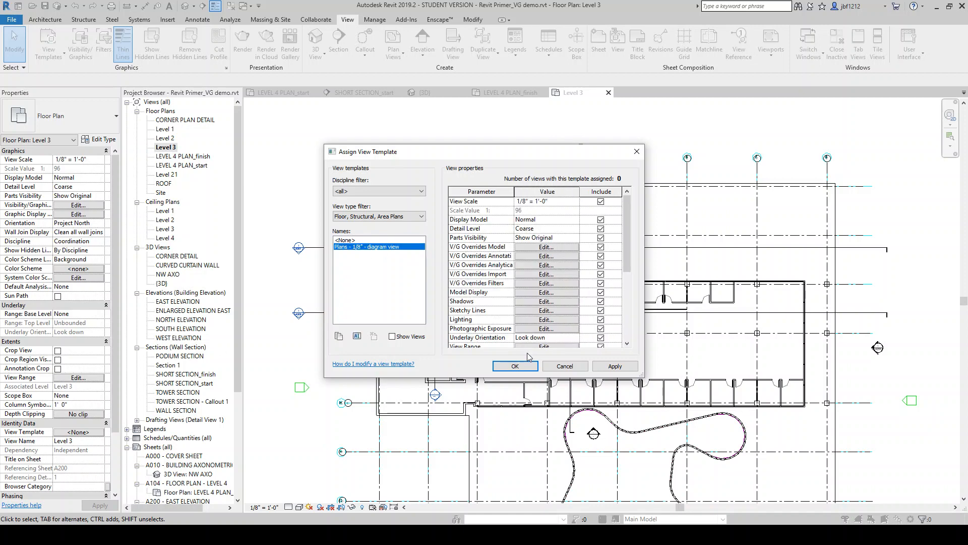
click(515, 366)
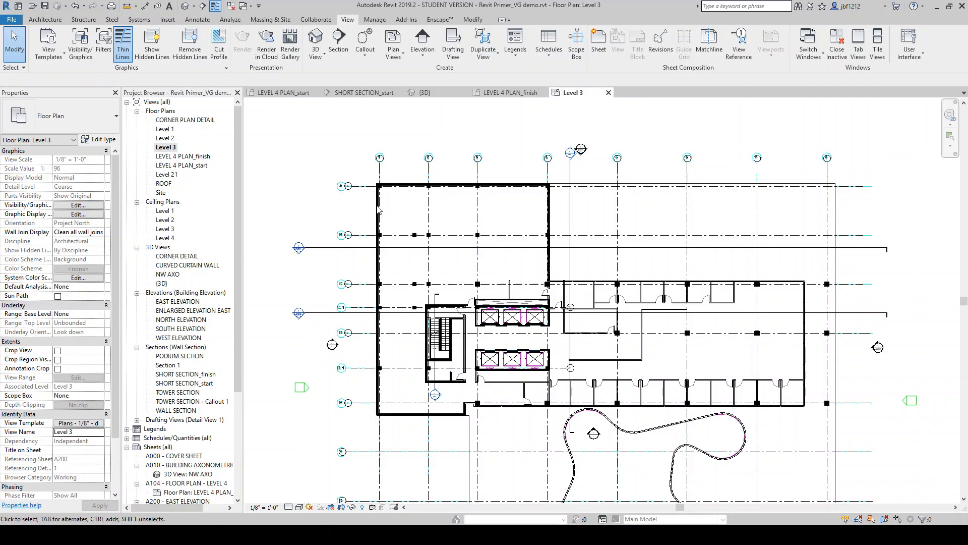
key(v)
key(g)
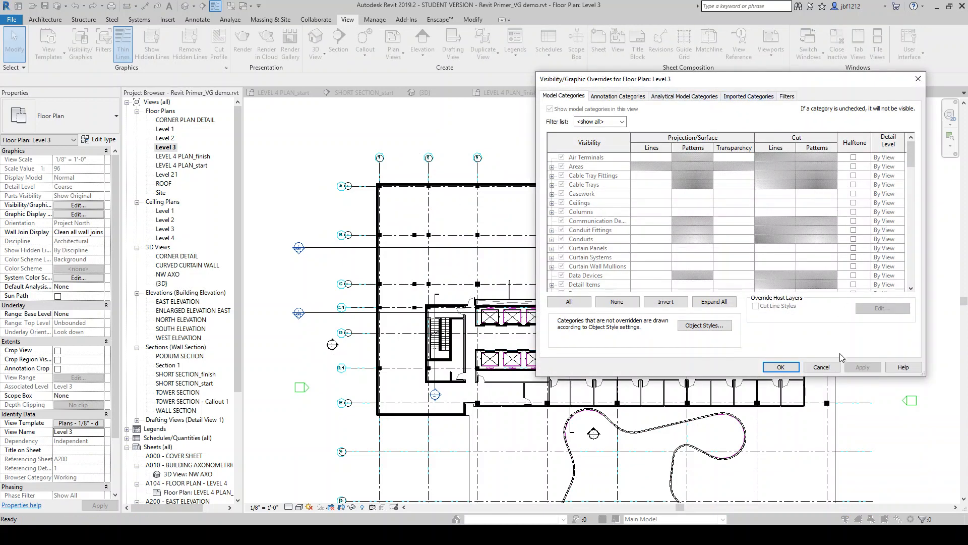
click(822, 367)
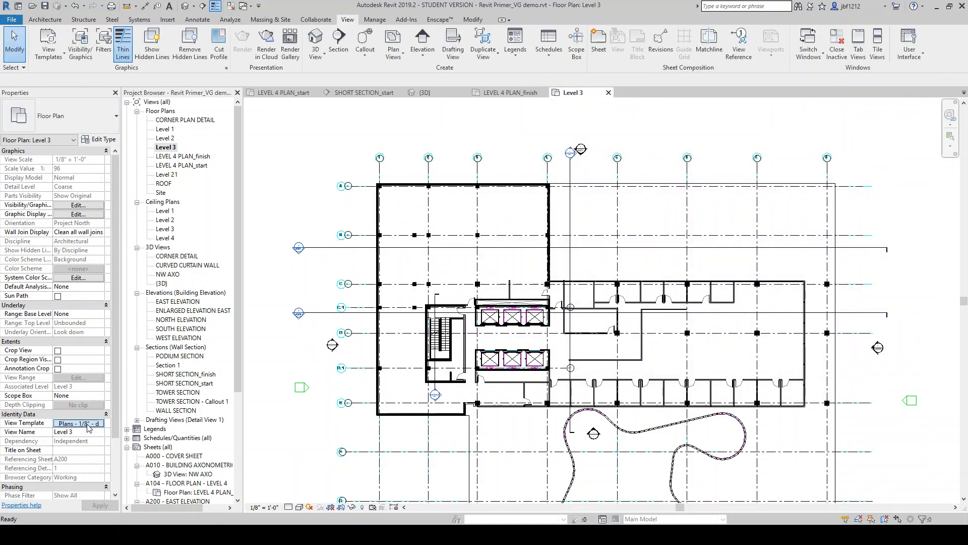
Edit the assigned template's imported category overrides to hide the FloorPlan-Level01, Level02 and Level03 dwg imports
click(87, 424)
click(545, 248)
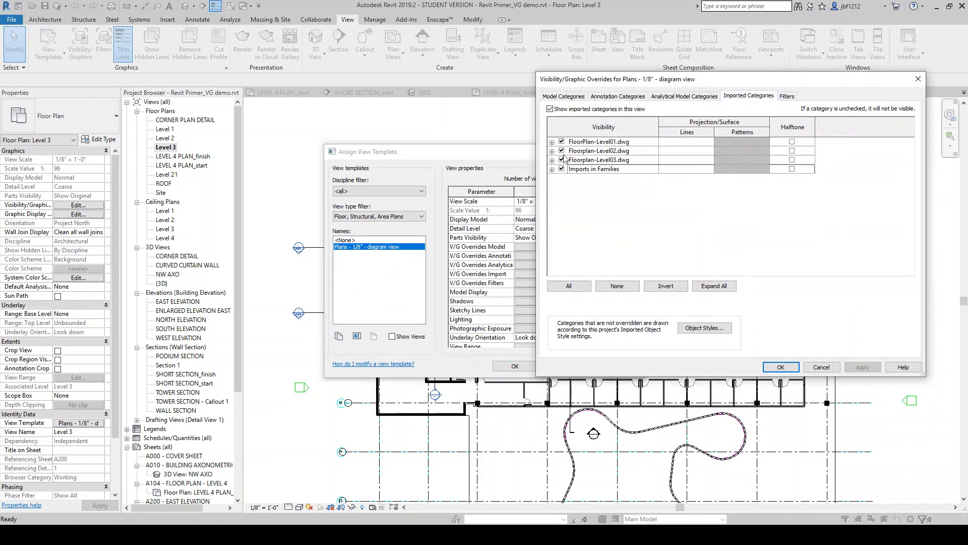
click(562, 142)
click(561, 150)
click(561, 160)
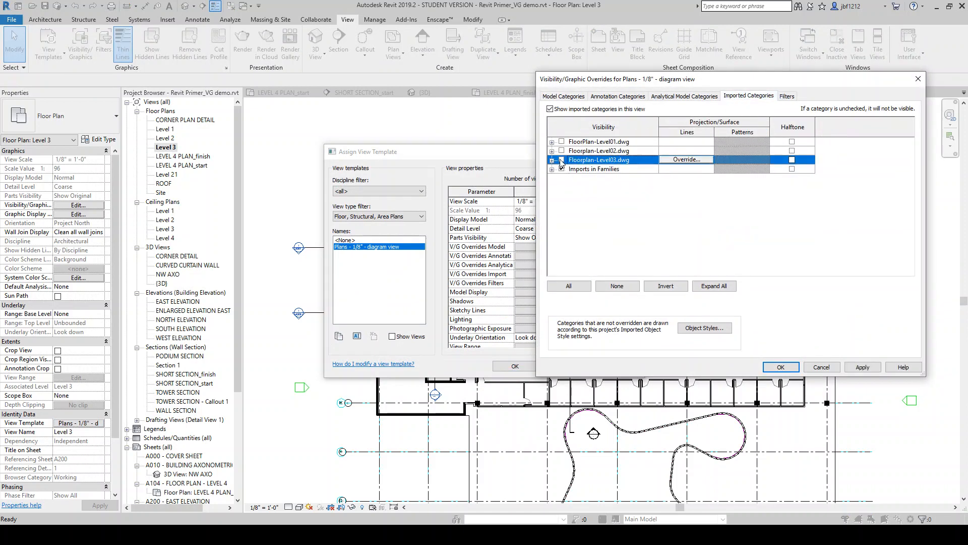
click(780, 367)
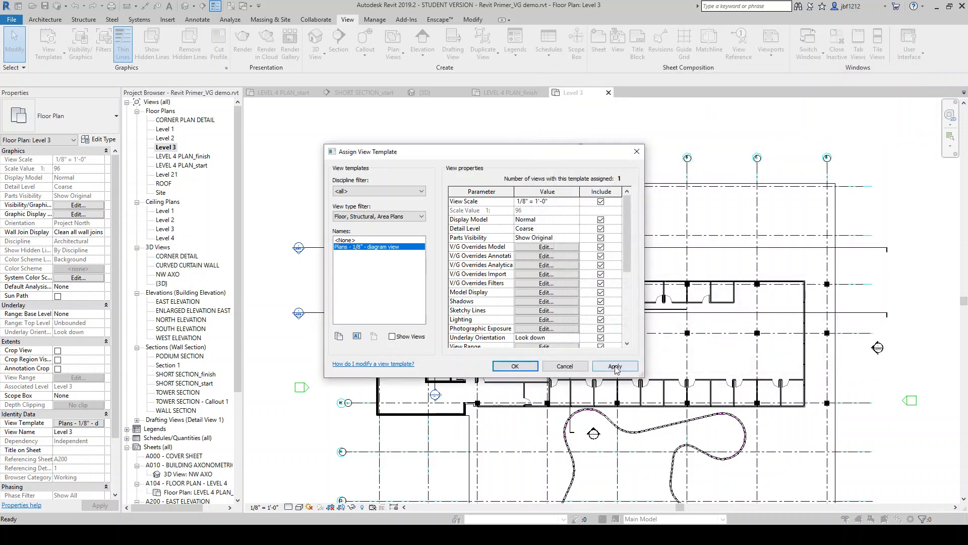
click(519, 366)
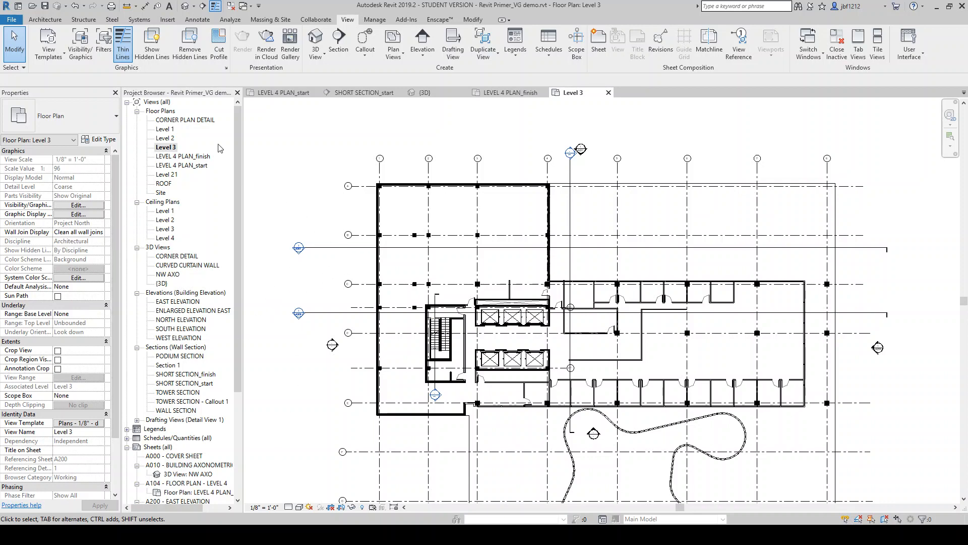
click(58, 60)
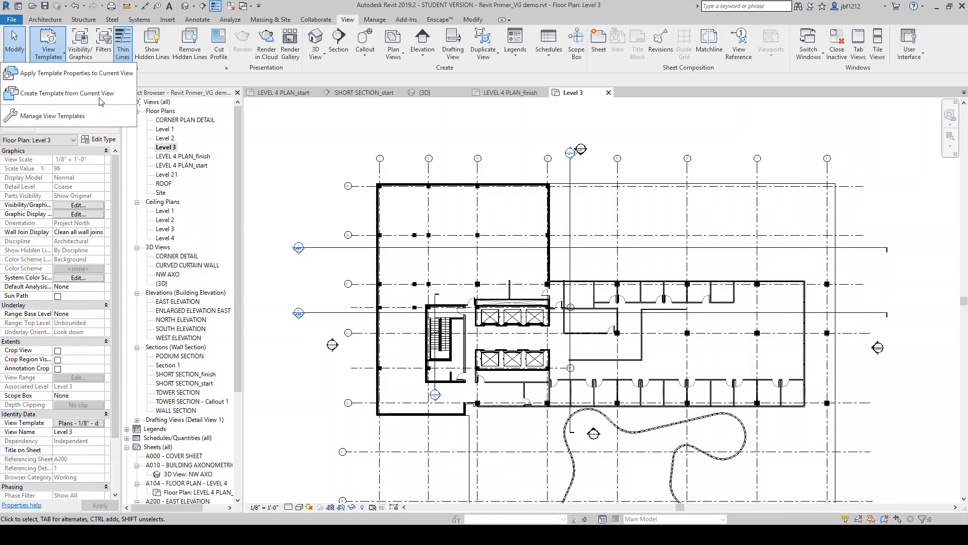
click(77, 79)
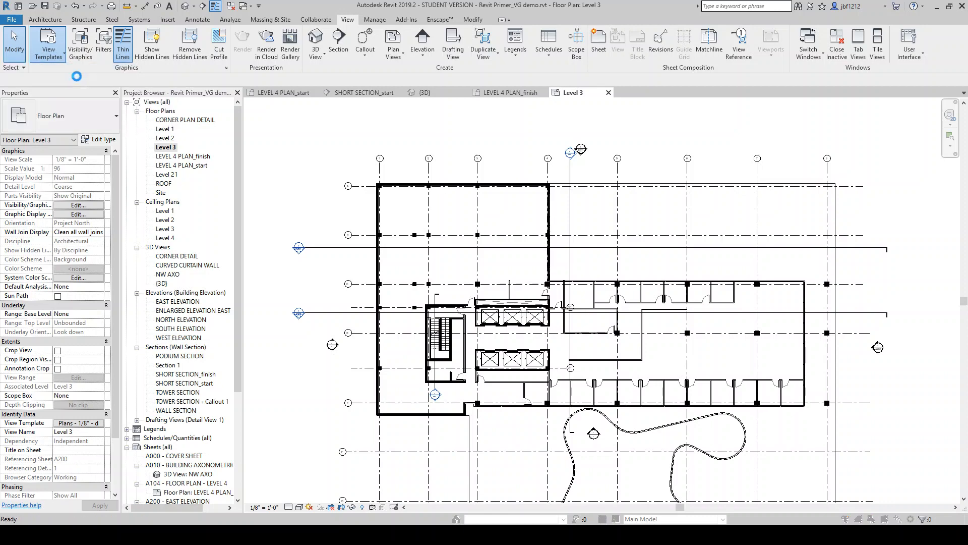
click(547, 306)
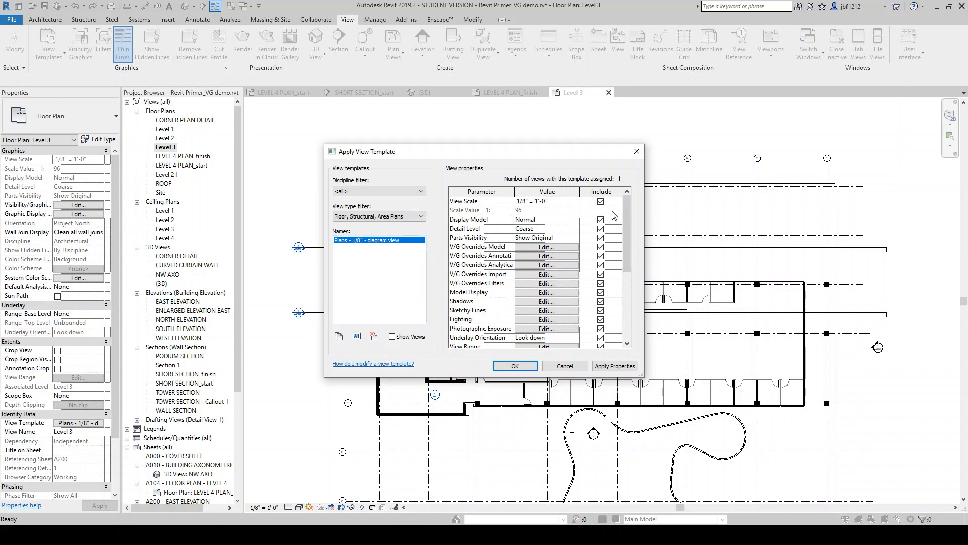
drag(627, 227, 636, 200)
click(565, 367)
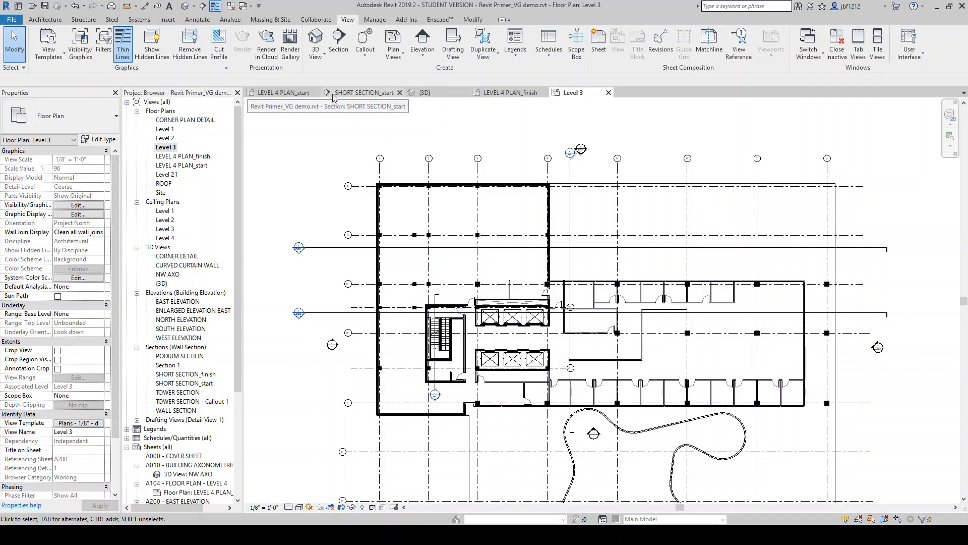
Switch to the {3D} view and turn on its section box
click(282, 95)
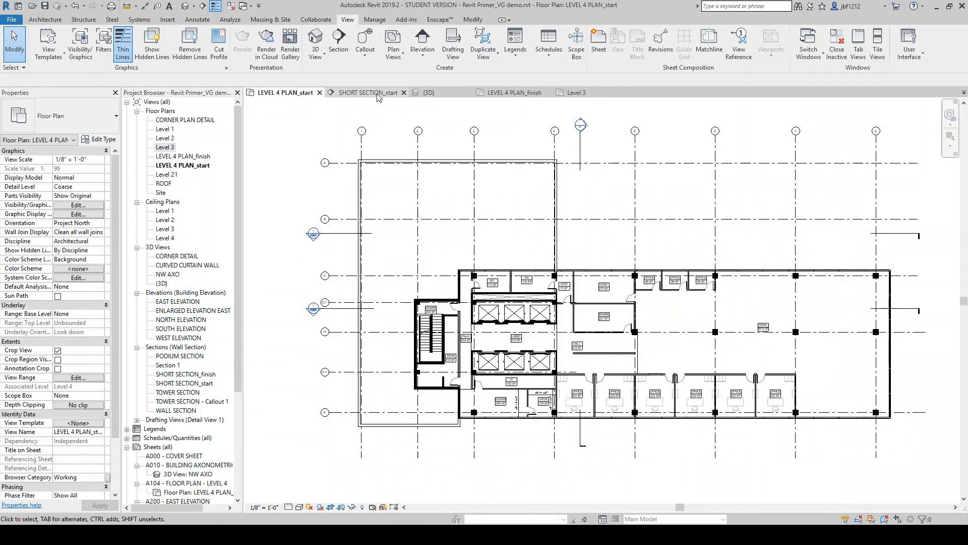
click(378, 94)
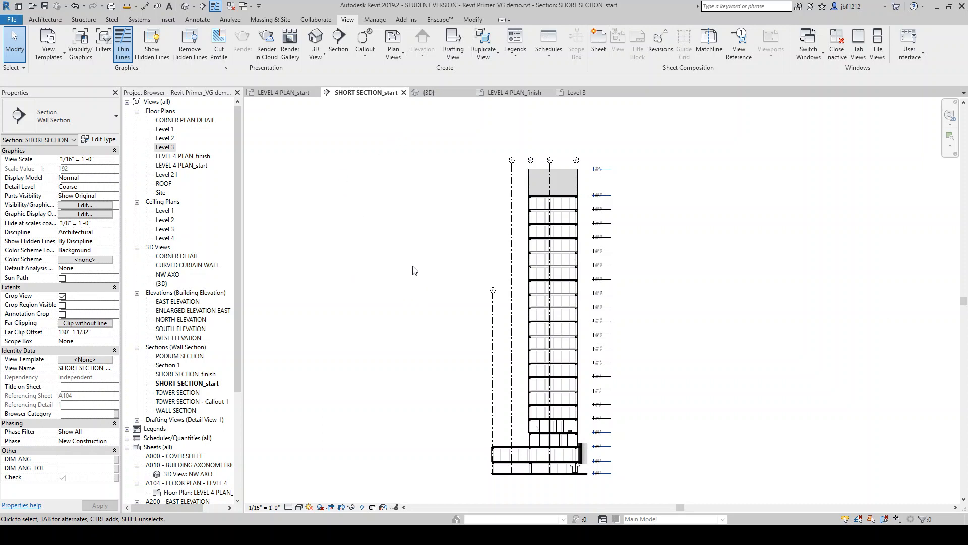
click(429, 92)
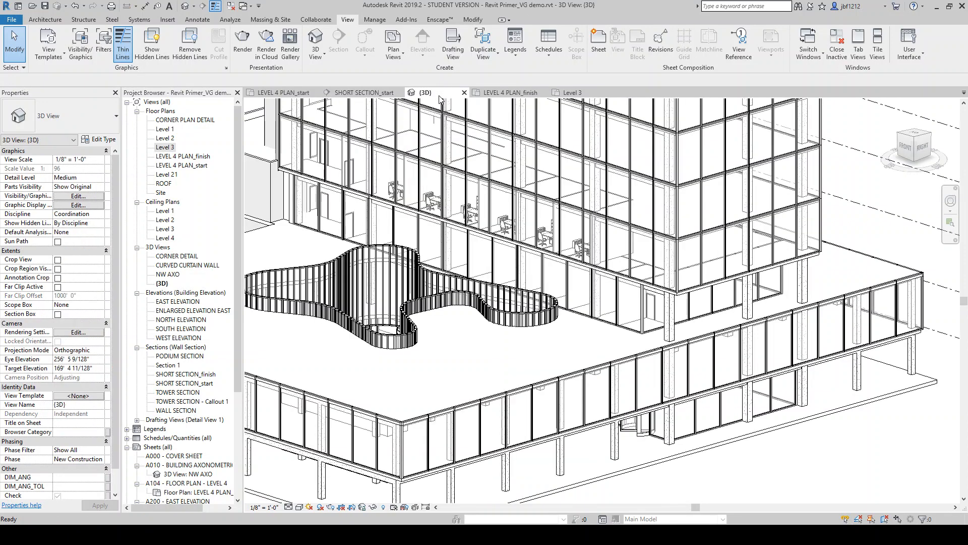
scroll(581, 415, down, 3)
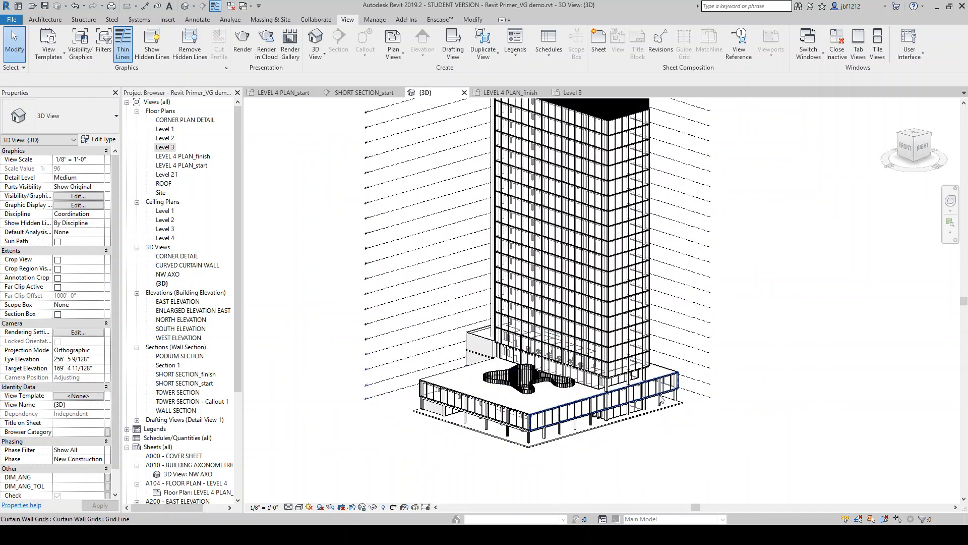
scroll(589, 435, down, 2)
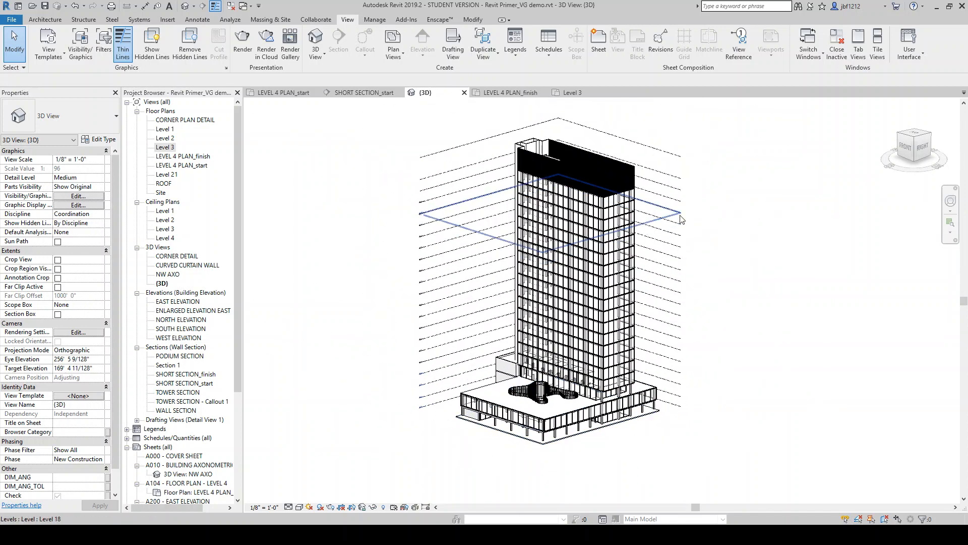
scroll(681, 217, up, 1)
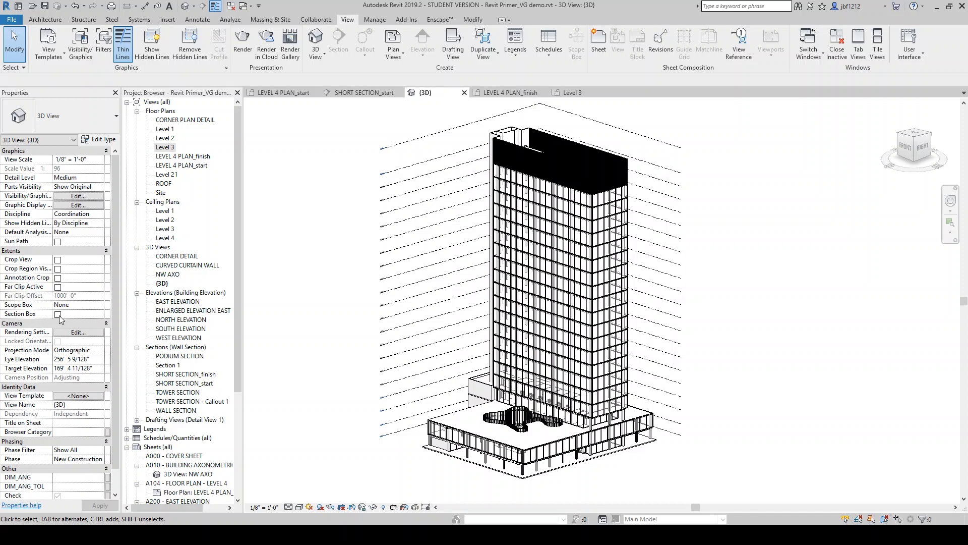
click(58, 314)
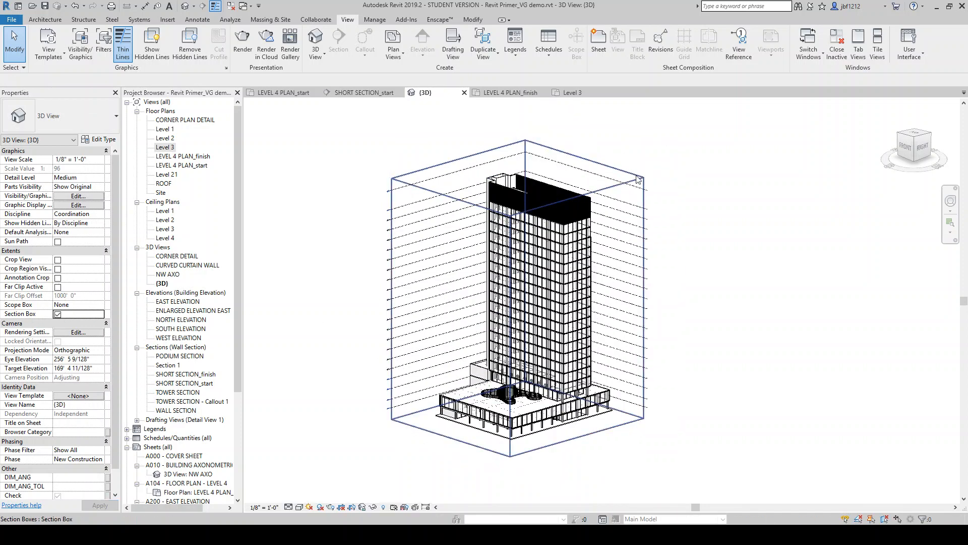
Try to resize the section box by dragging its side grips
click(600, 185)
drag(452, 322, 435, 323)
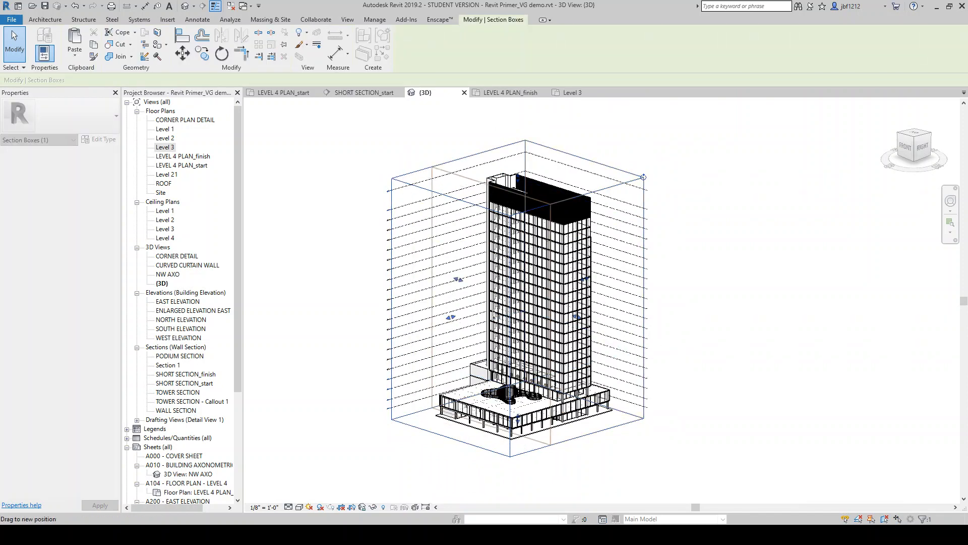
drag(493, 314, 451, 324)
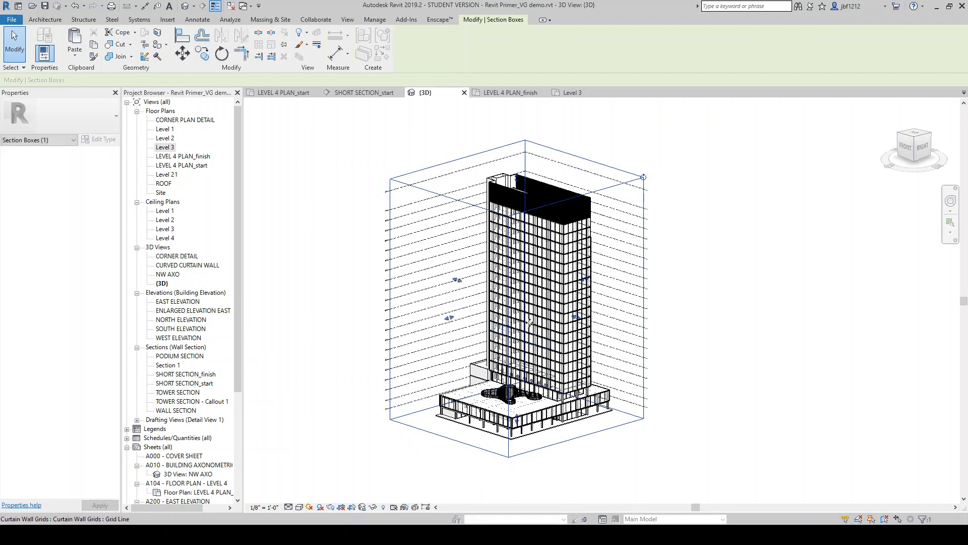
click(670, 299)
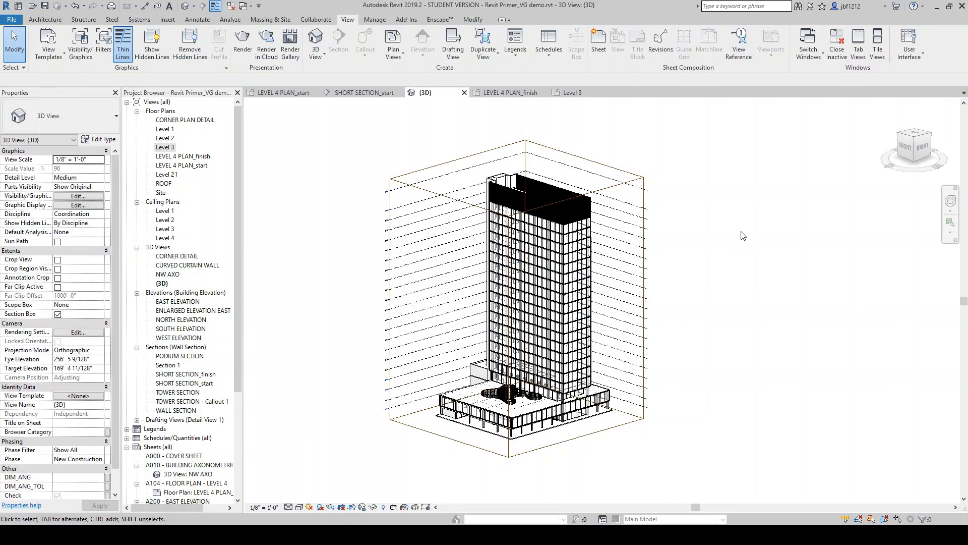
Orient the 3D view to the LEVEL 4 PLAN_start floor plan, cropping the section box to that level
right_click(921, 143)
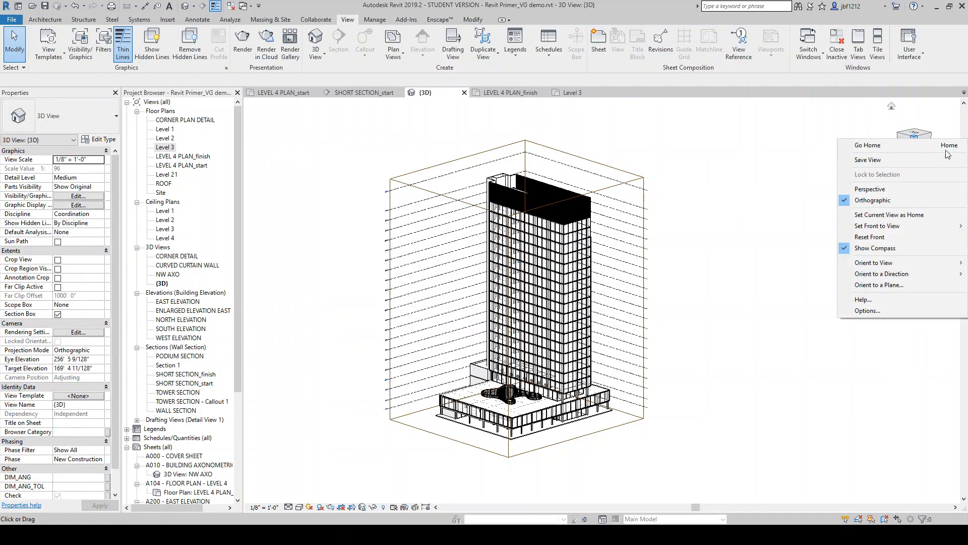
mouse_move(889, 267)
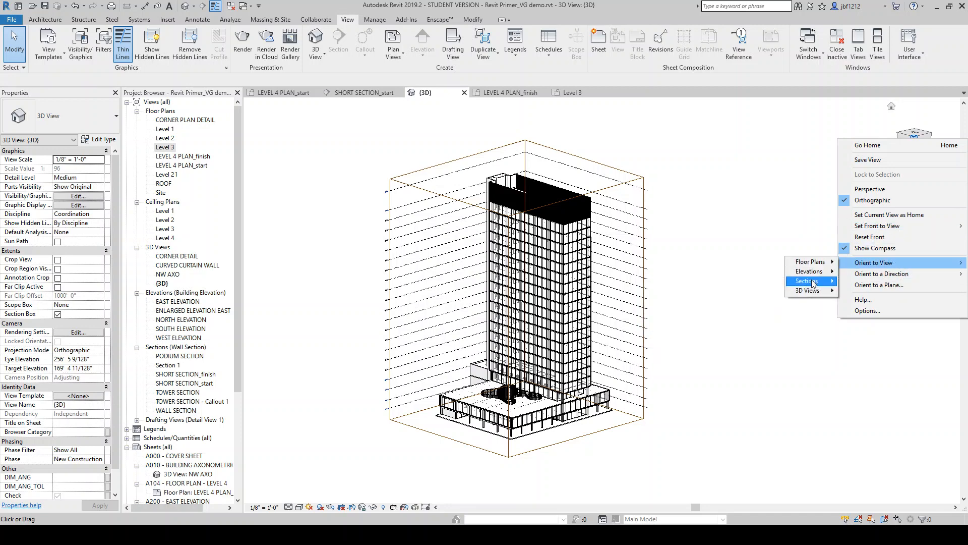
mouse_move(813, 296)
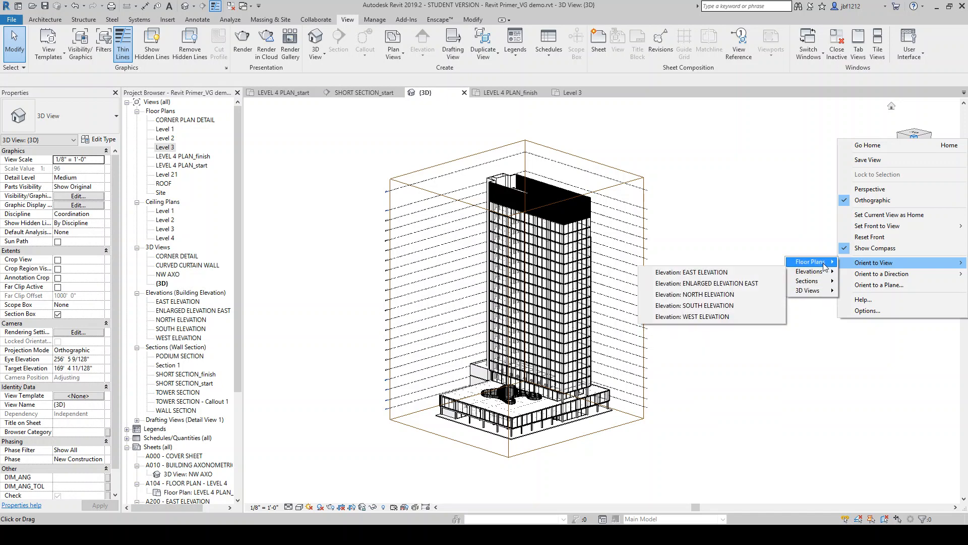
mouse_move(825, 266)
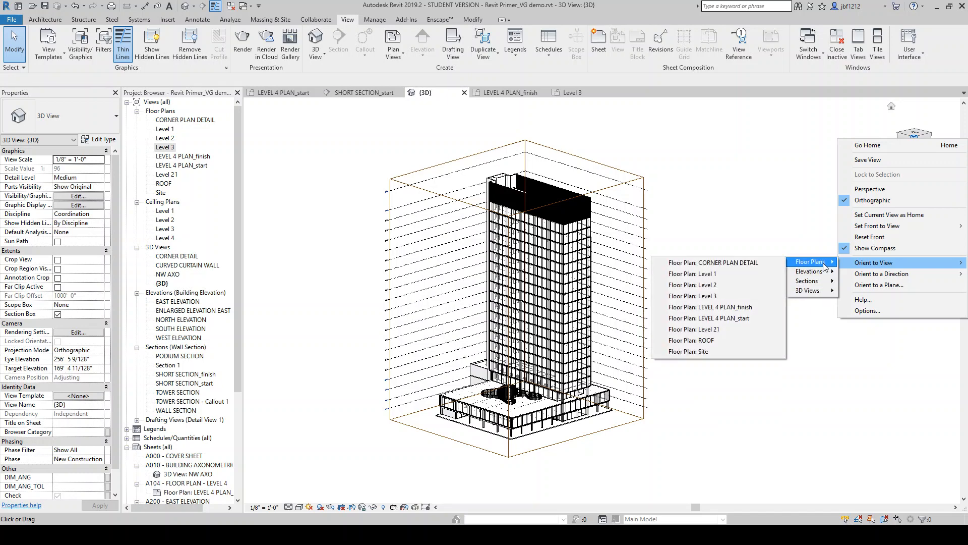
click(702, 323)
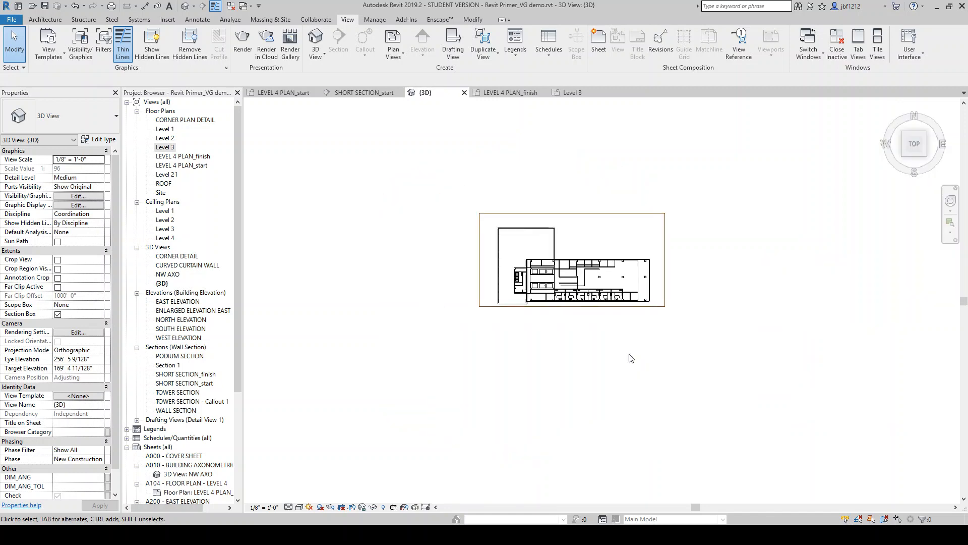
Rotate the cropped view to an isometric corner and set its visual style to Shaded
click(901, 156)
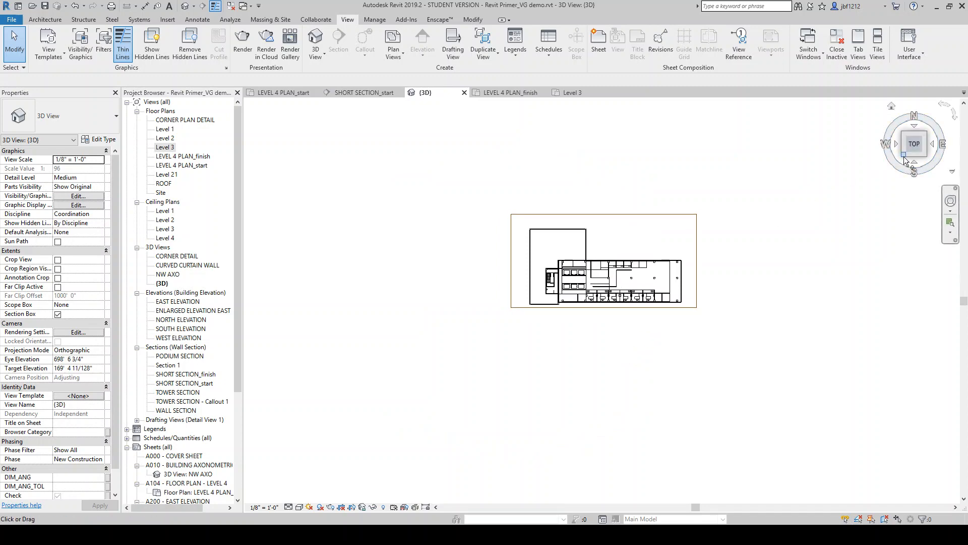
scroll(649, 412, up, 4)
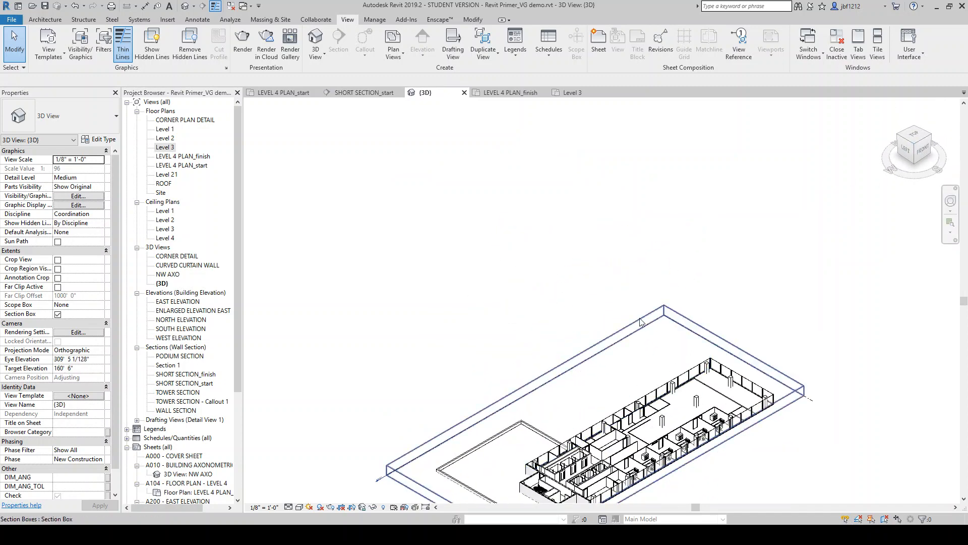
scroll(659, 416, down, 4)
scroll(650, 428, up, 3)
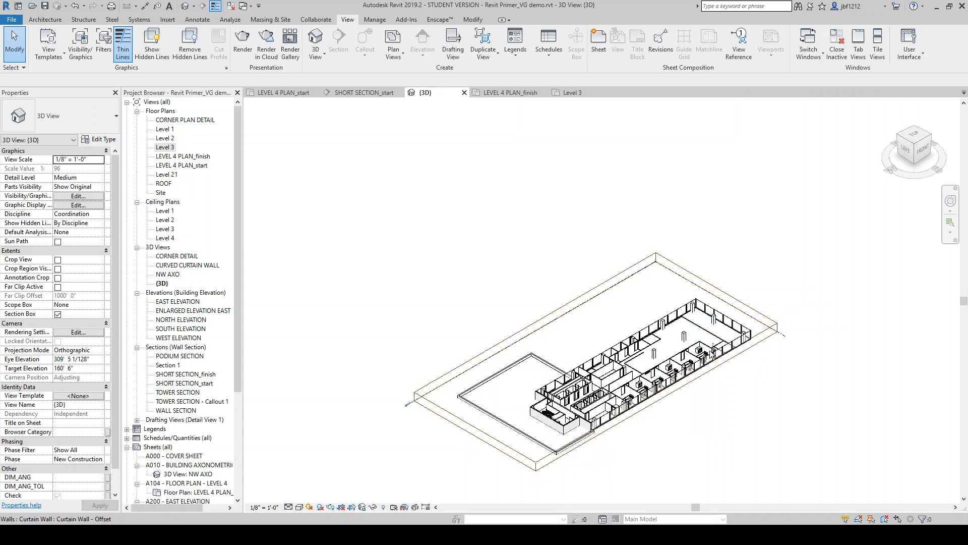
shift+middle_drag(698, 336, 668, 336)
click(299, 506)
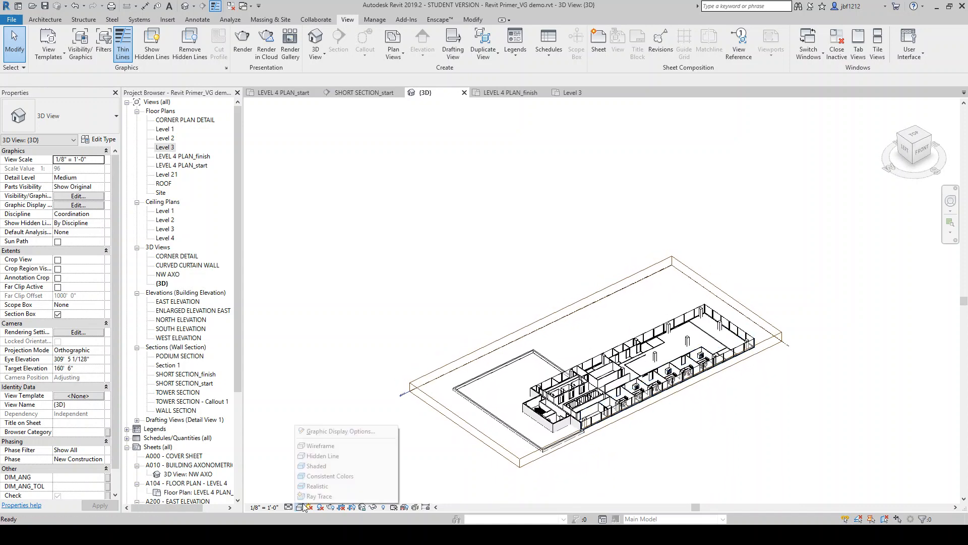
click(317, 466)
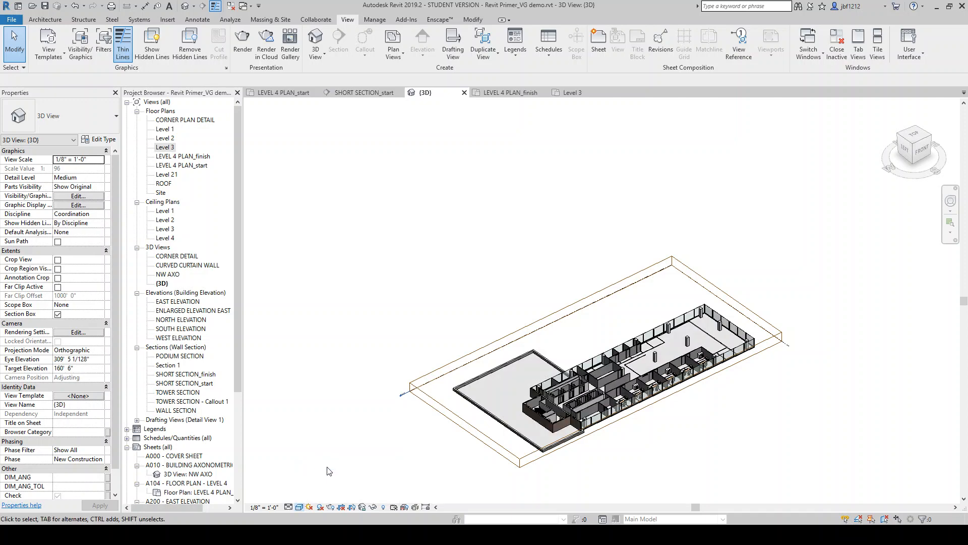
Turn on shadows in the cropped shaded 3D view
scroll(529, 258, up, 2)
shift+middle_drag(528, 258, 721, 405)
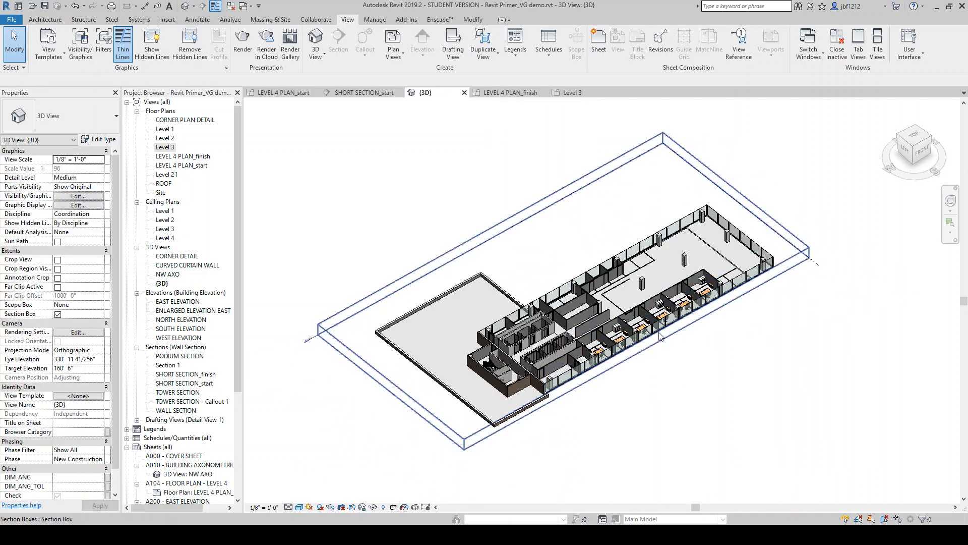
click(318, 507)
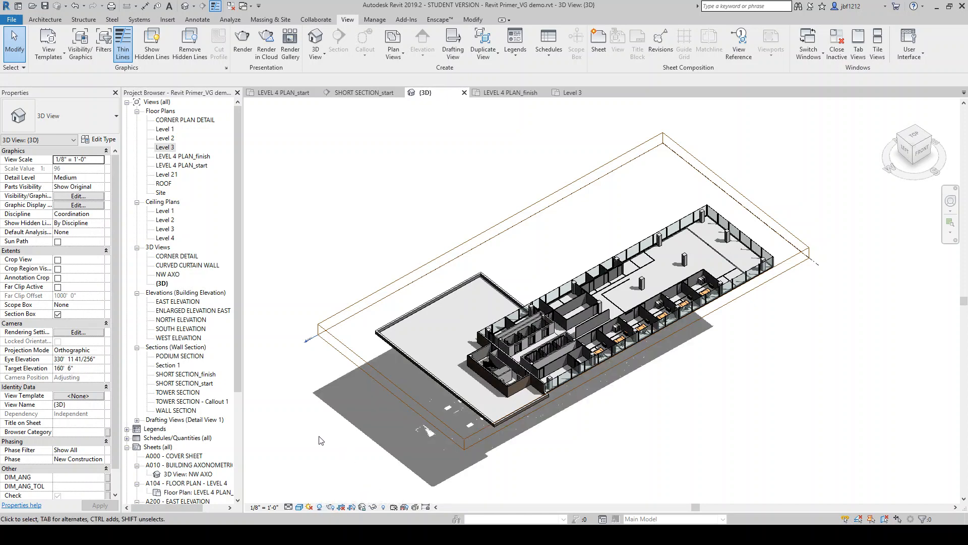
shift+middle_drag(538, 351, 547, 352)
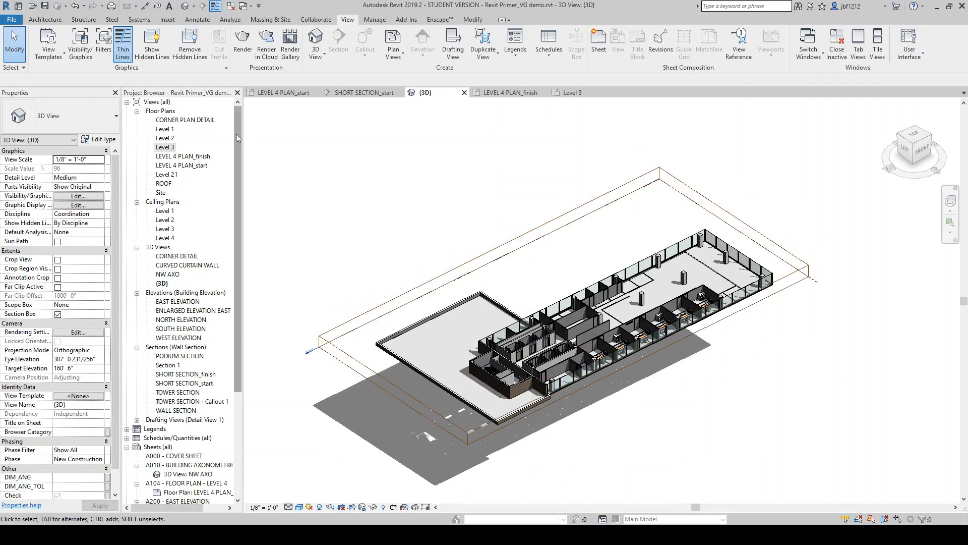
Rename the {3D} view as "3D - Level 4 cut"
right_click(162, 284)
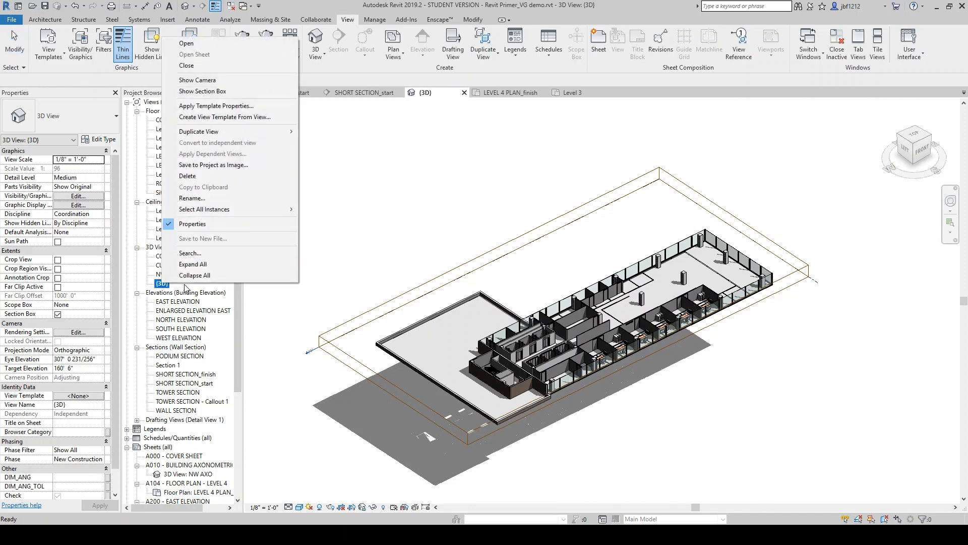
click(197, 198)
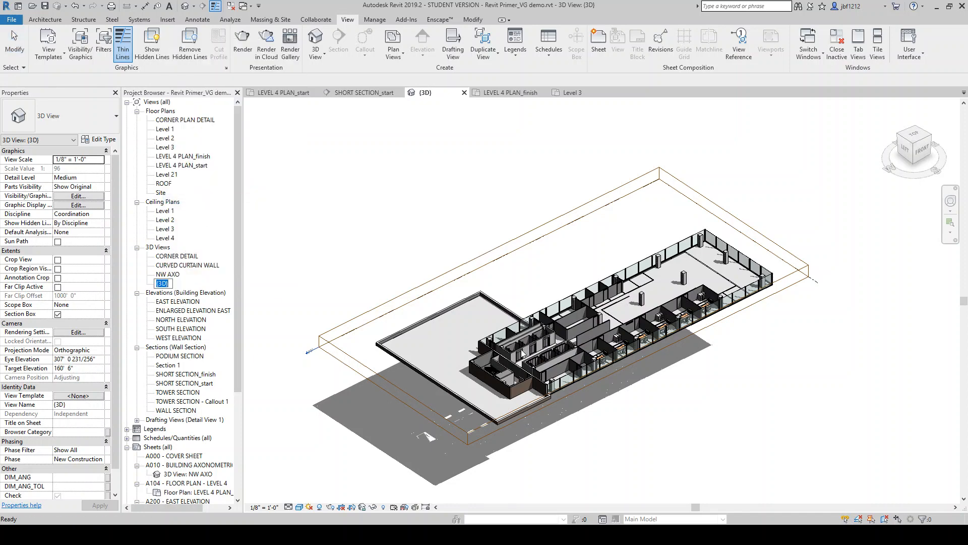
text(3)
key(Return)
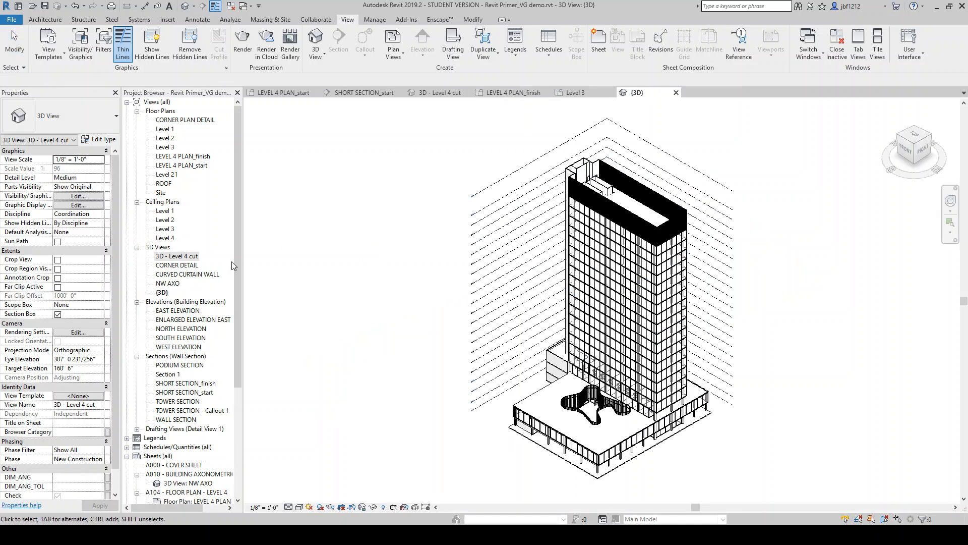
Open the 3D - Level 4 cut view from the new default {3D} view and close its tab again
click(162, 293)
click(340, 250)
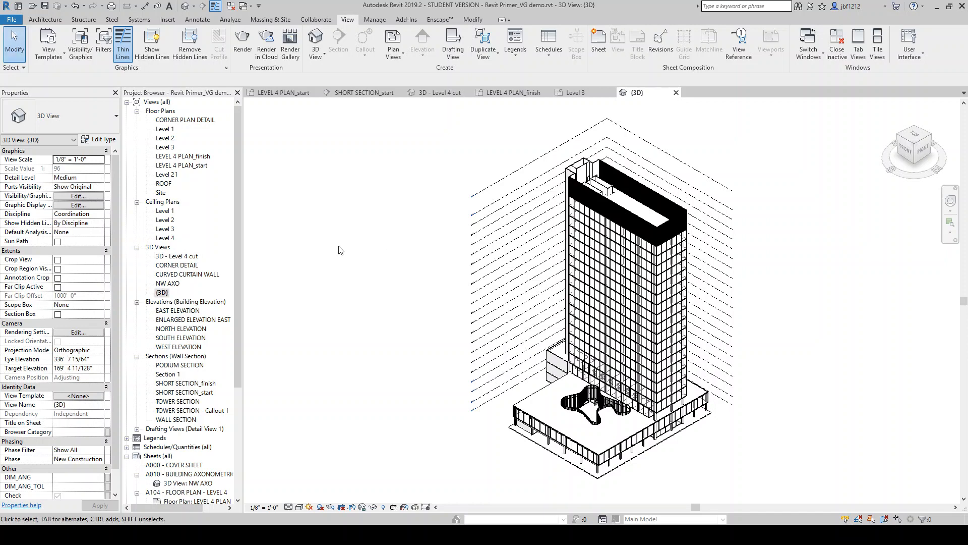
middle_drag(380, 271, 292, 278)
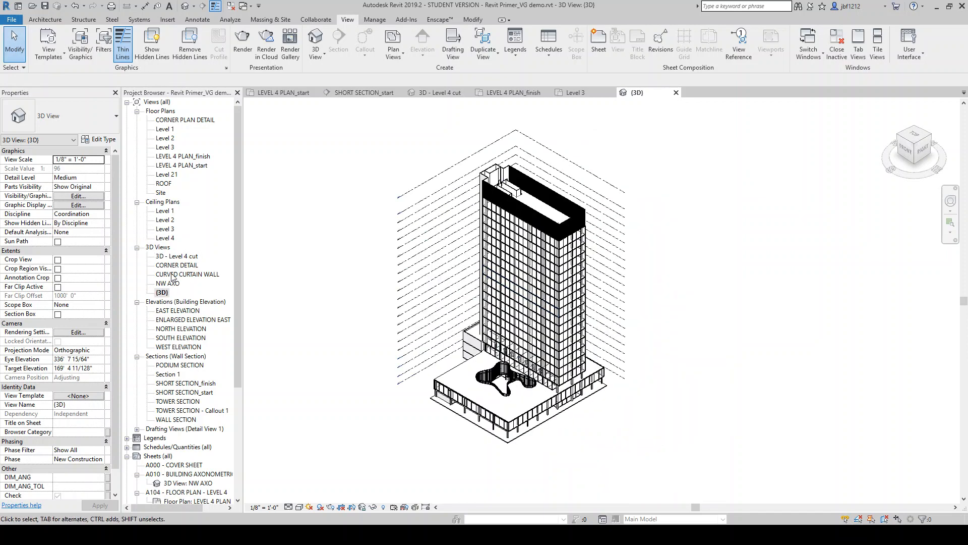
double_click(160, 258)
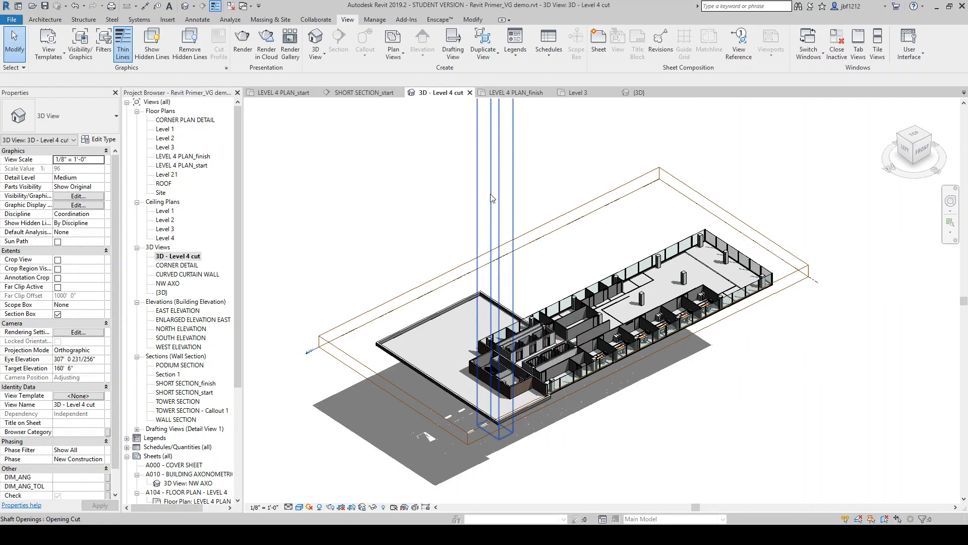
click(470, 92)
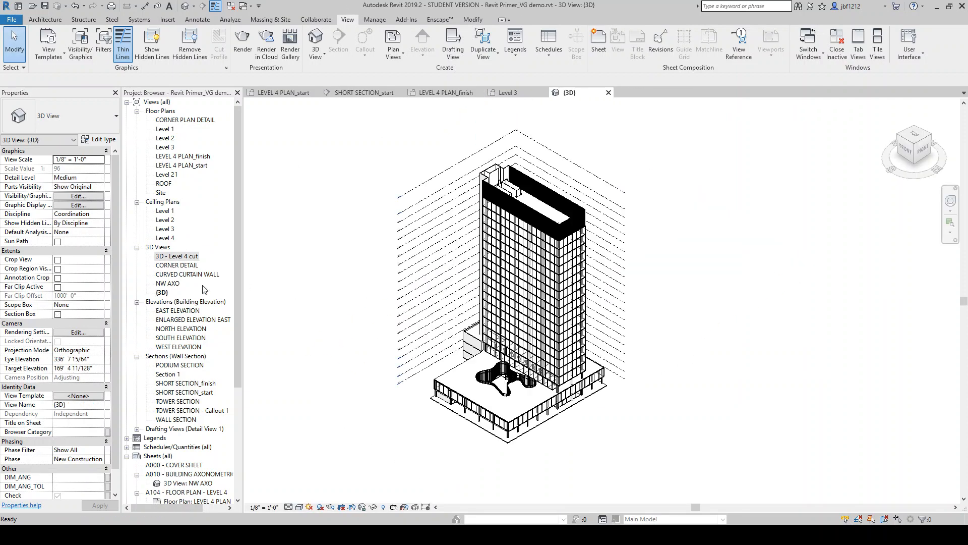
Select the curved curtain wall on the podium roof and fit a section box around it in the default {3D} view
scroll(482, 379, up, 5)
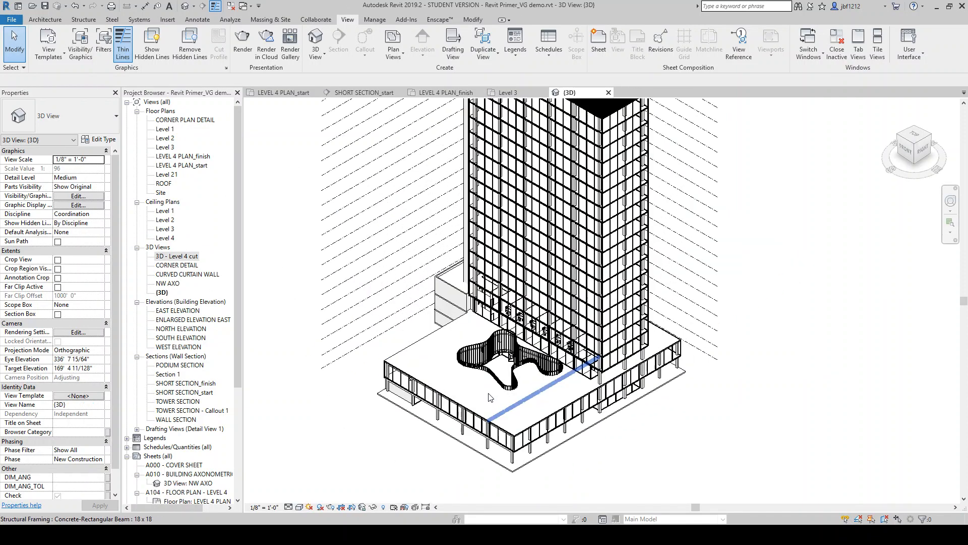
scroll(462, 359, up, 2)
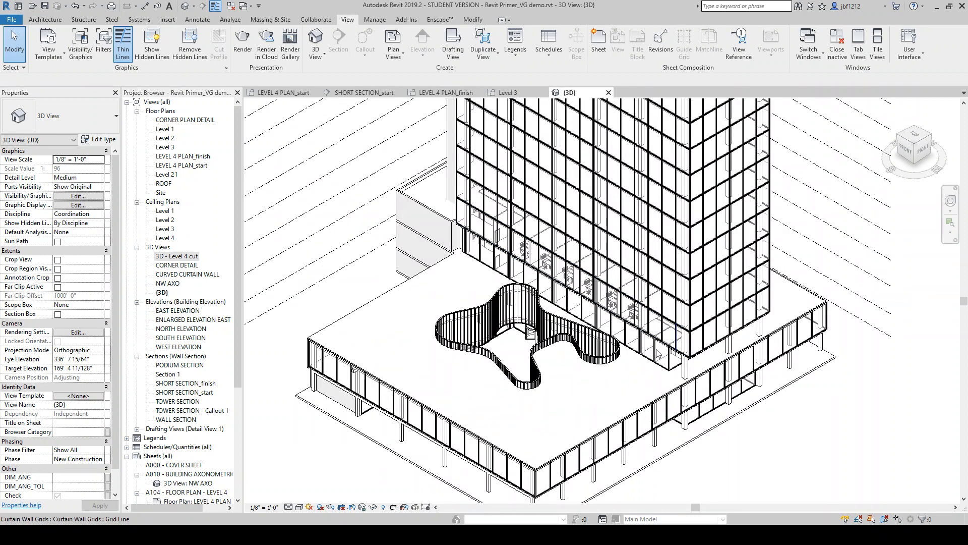
scroll(638, 366, down, 4)
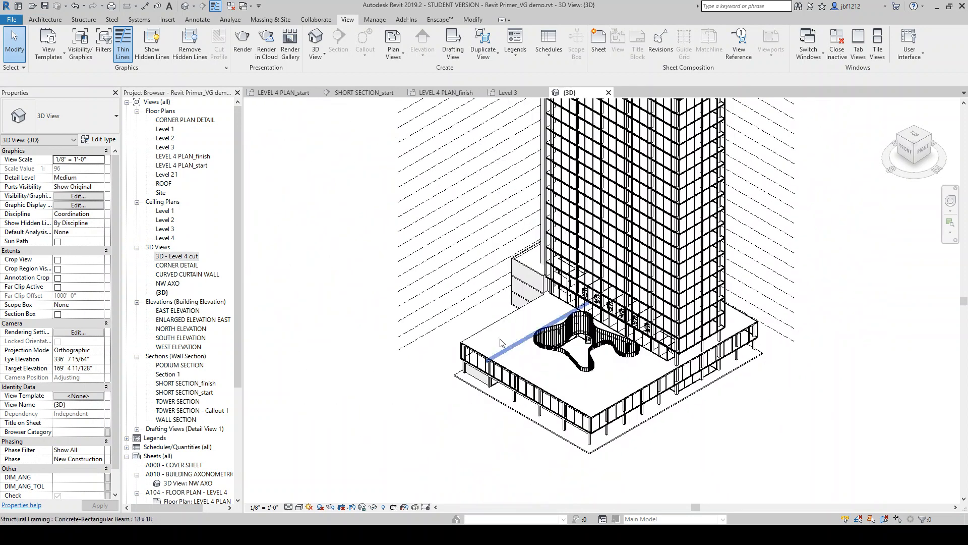
click(546, 338)
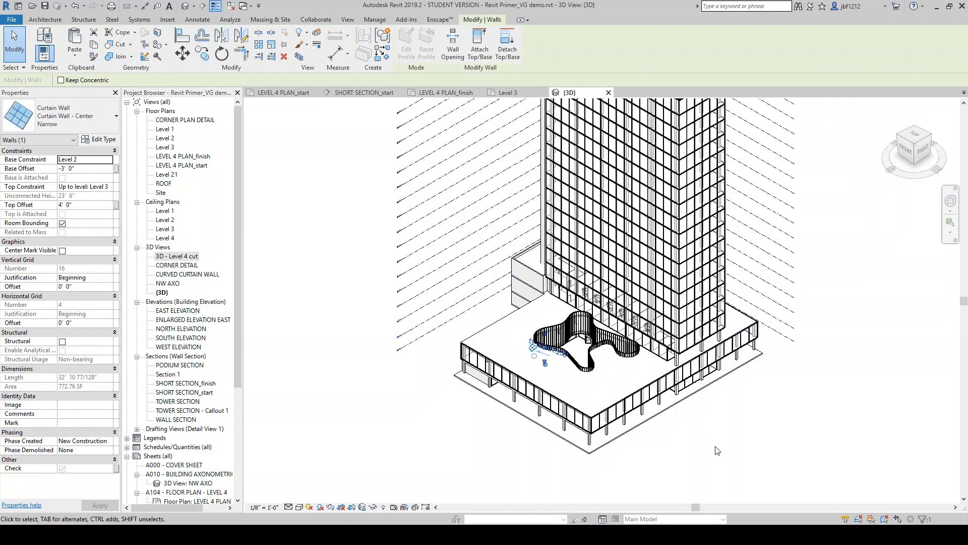
key(Escape)
shift+middle_drag(628, 386, 668, 411)
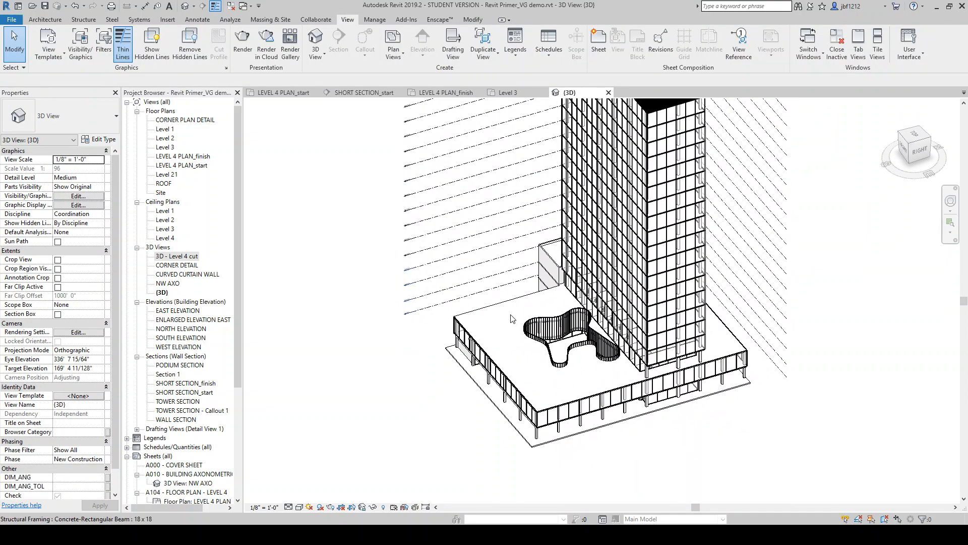
scroll(552, 335, up, 5)
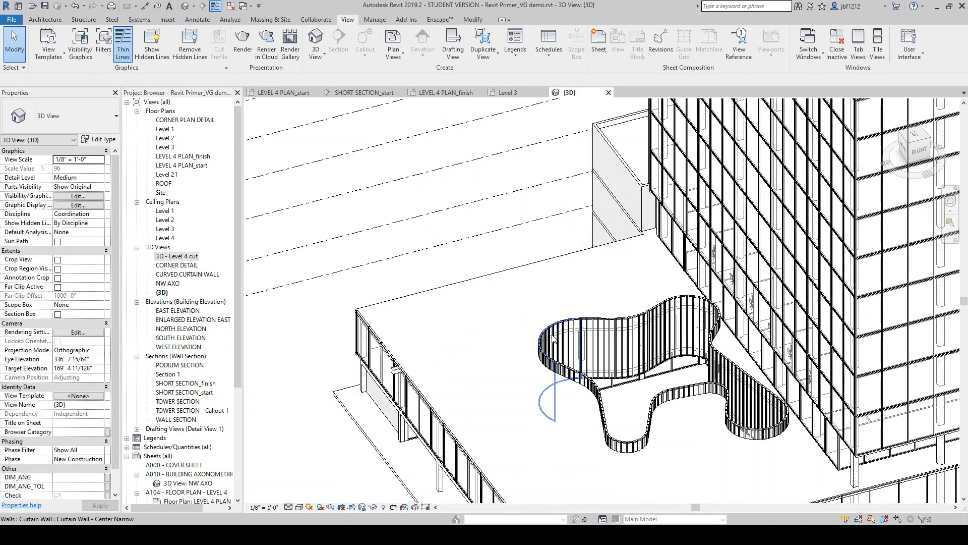
click(554, 336)
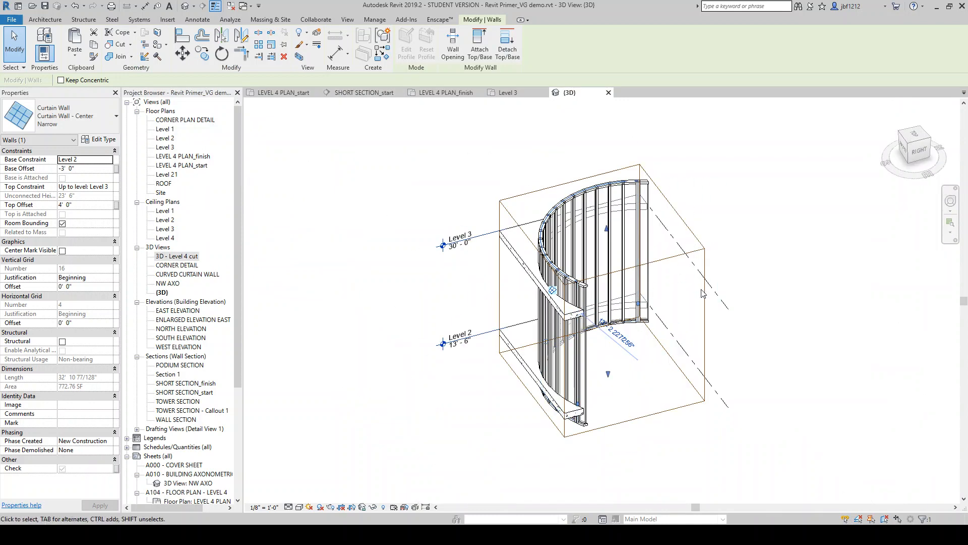
Orbit and zoom around the section-boxed curved curtain wall to inspect it
click(596, 277)
scroll(595, 278, down, 2)
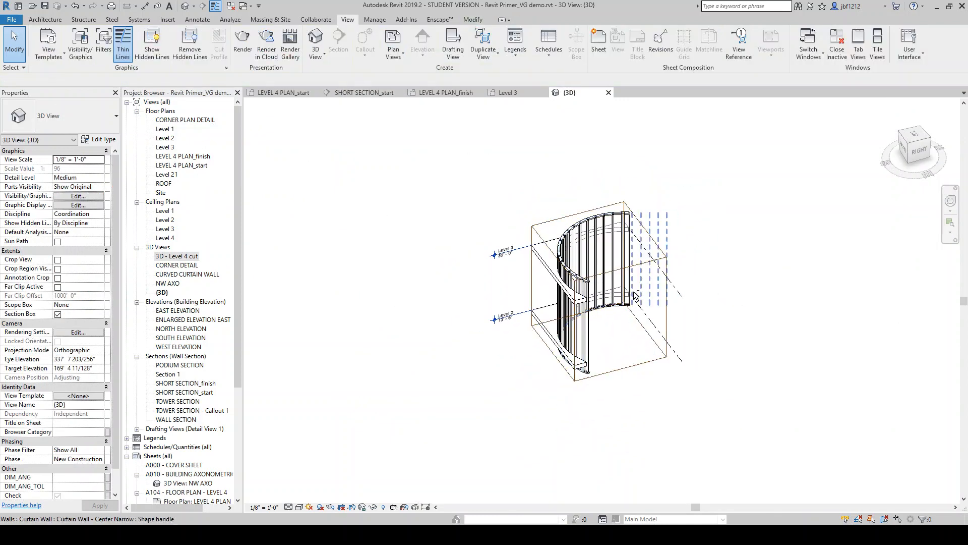
shift+middle_drag(634, 297, 653, 324)
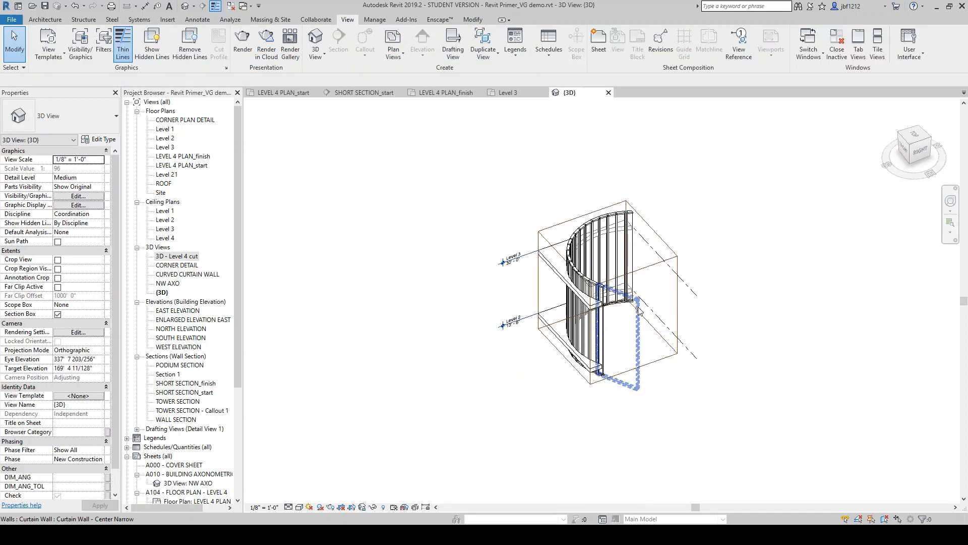
scroll(592, 260, down, 2)
scroll(595, 241, up, 2)
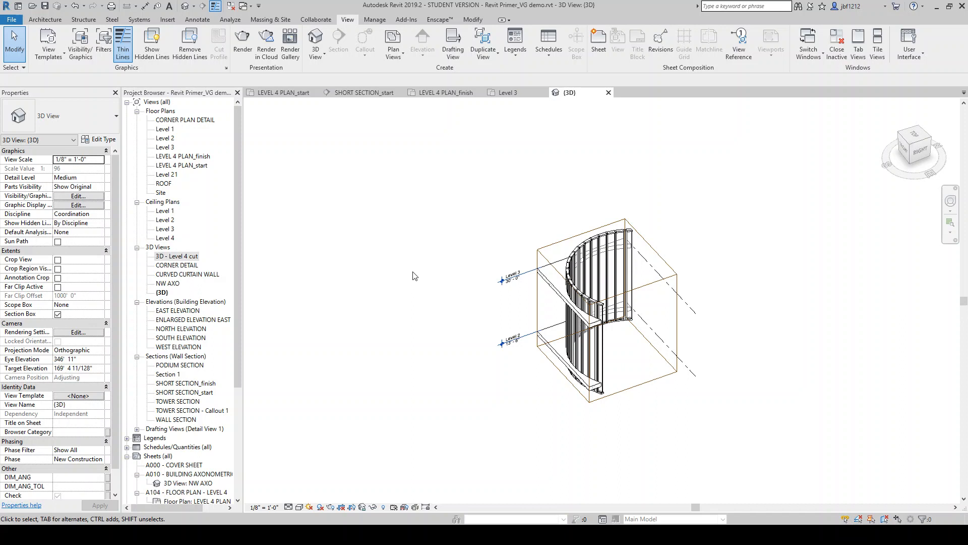
scroll(112, 459, down, 1)
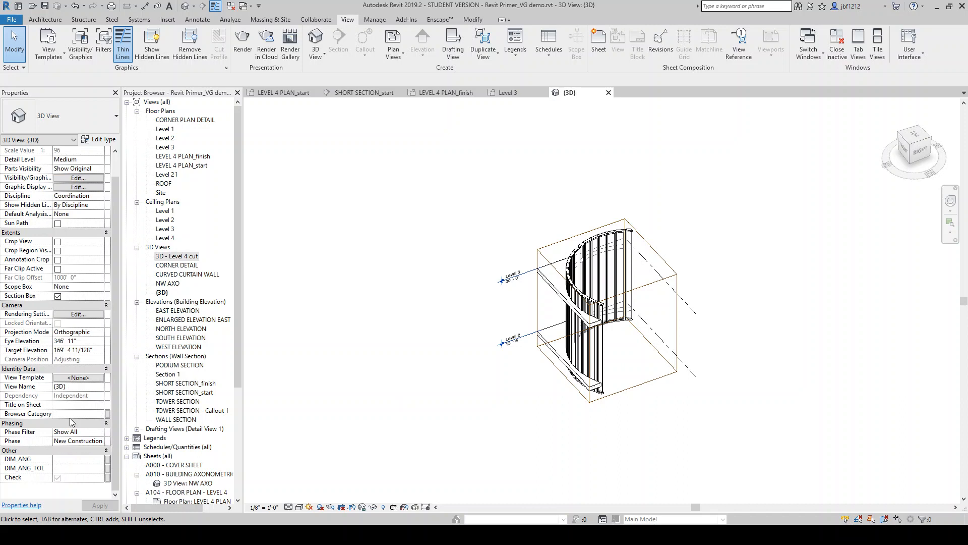
Review the view's Phase Filter and Phase options without changing them
click(101, 432)
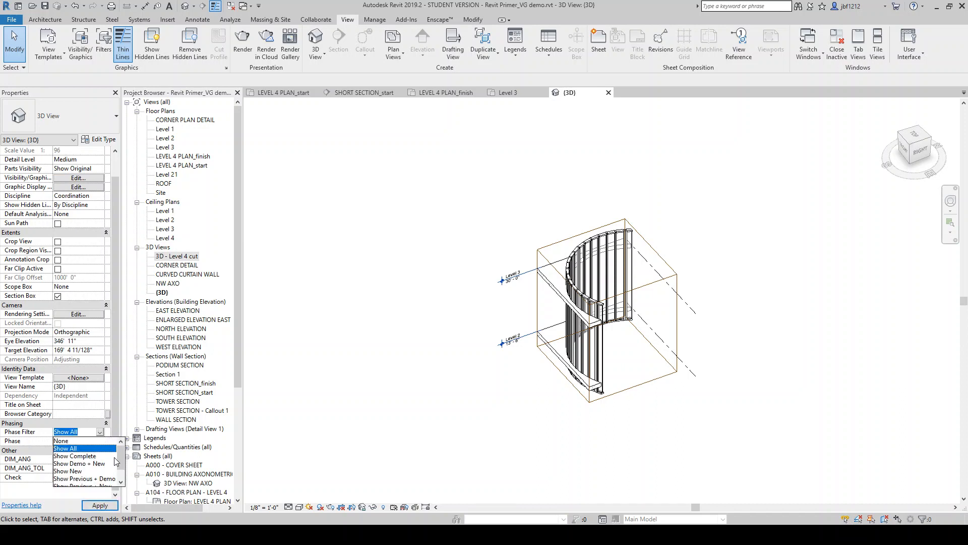
click(29, 438)
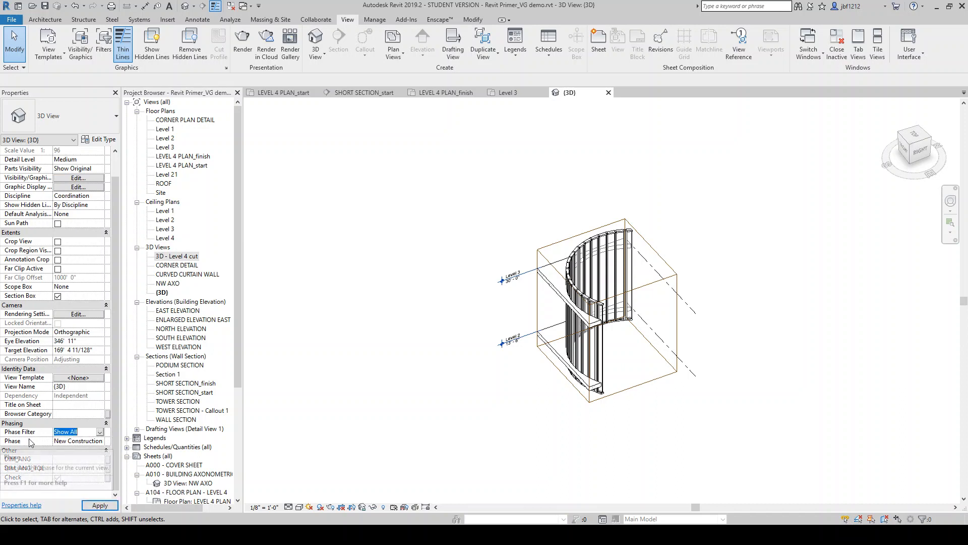
click(100, 441)
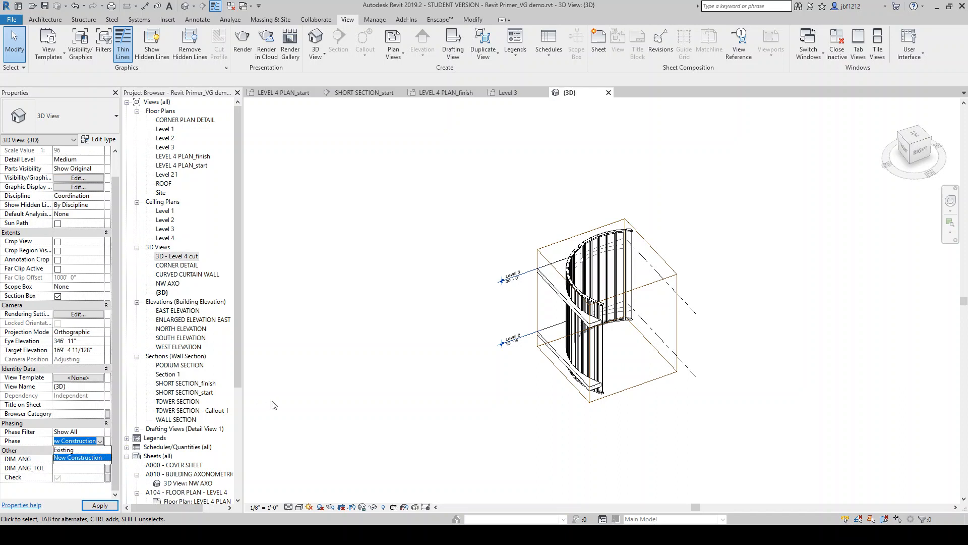
click(321, 382)
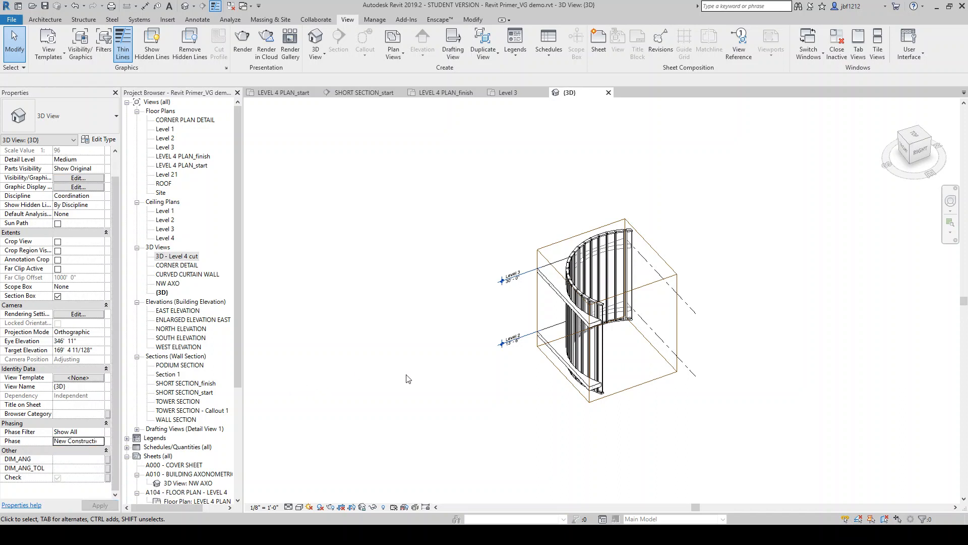